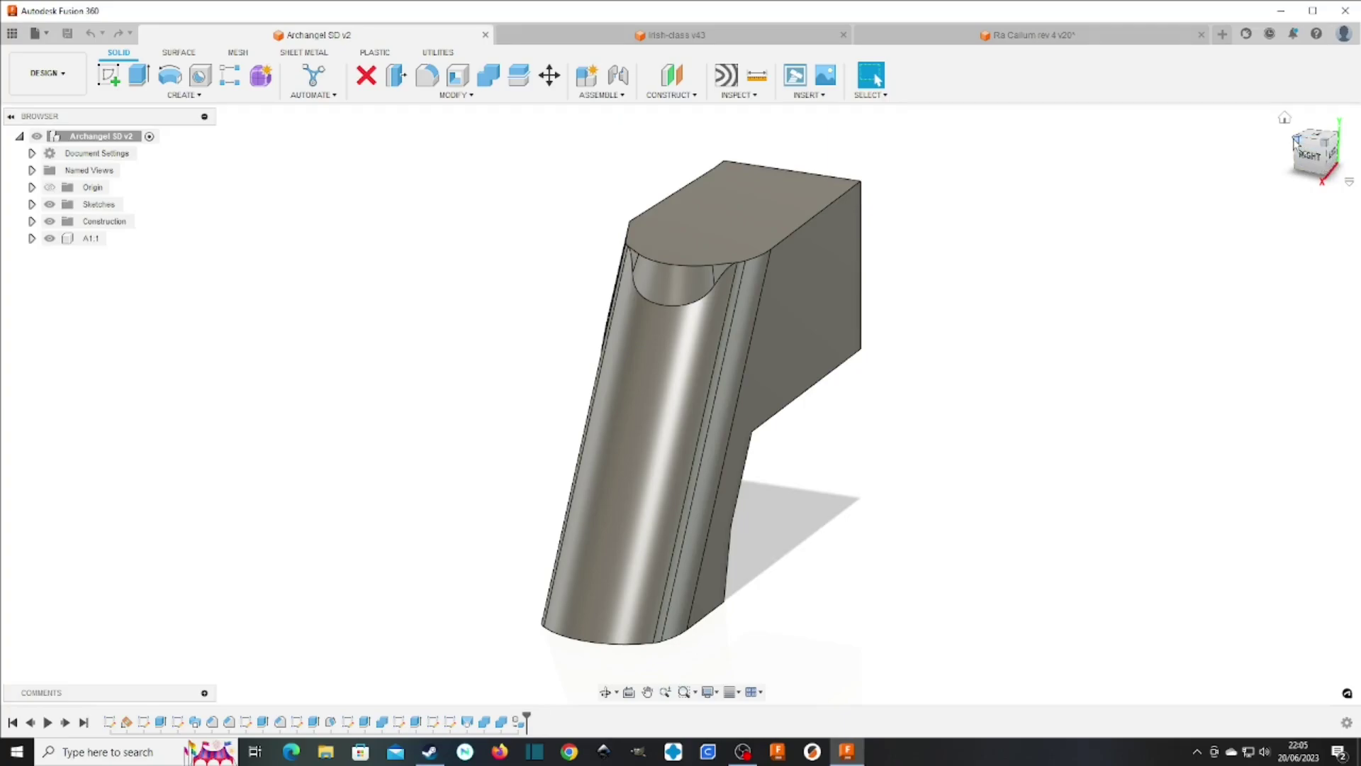
# Sketch a rectangle on an origin plane beside the imported part and finish the sketch
pyautogui.moveTo(1301, 145); pyautogui.dragTo(1246, 214)
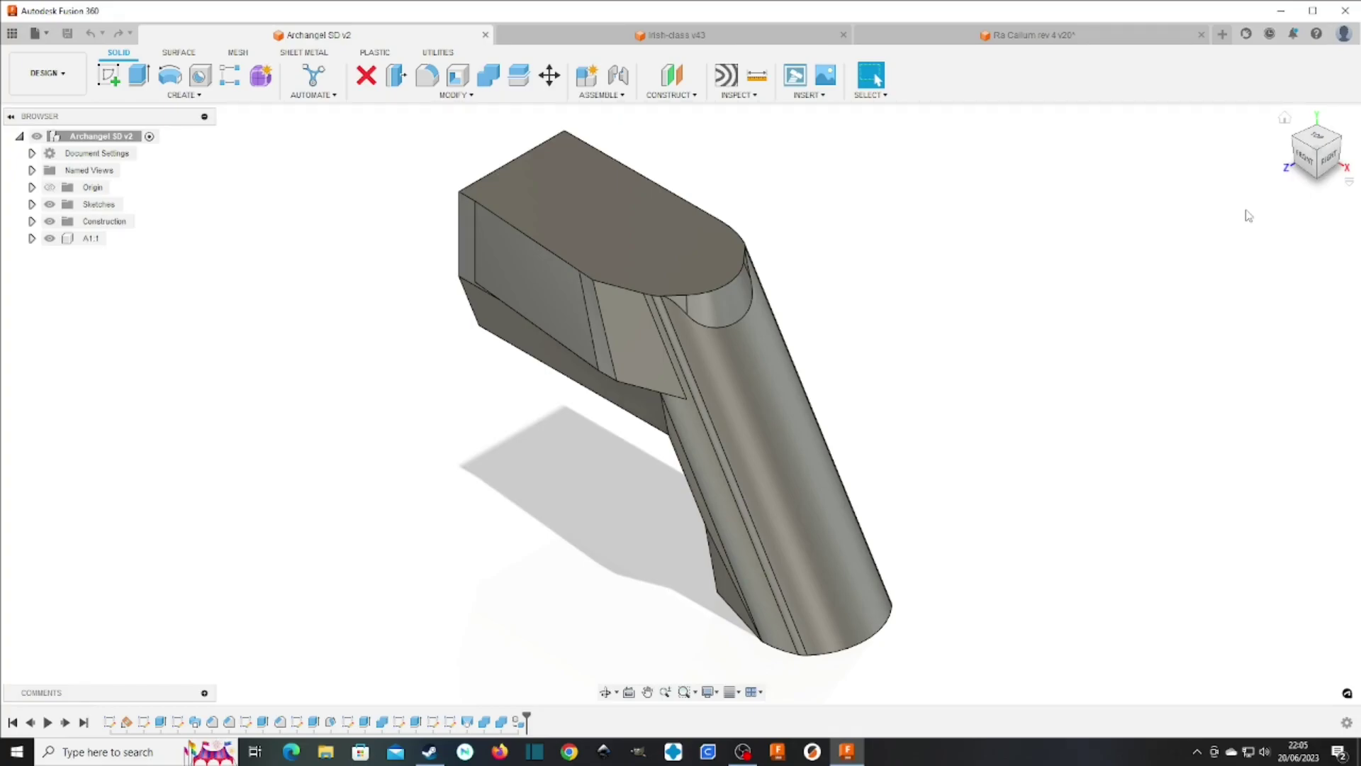
pyautogui.moveTo(1298, 155); pyautogui.dragTo(1332, 157)
pyautogui.moveTo(680, 405)
pyautogui.keyDown('shift'); pyautogui.mouseDown(button='middle')
pyautogui.moveTo(596, 407)
pyautogui.moveTo(436, 351)
pyautogui.moveTo(851, 399)
pyautogui.mouseUp(button='middle'); pyautogui.keyUp('shift')
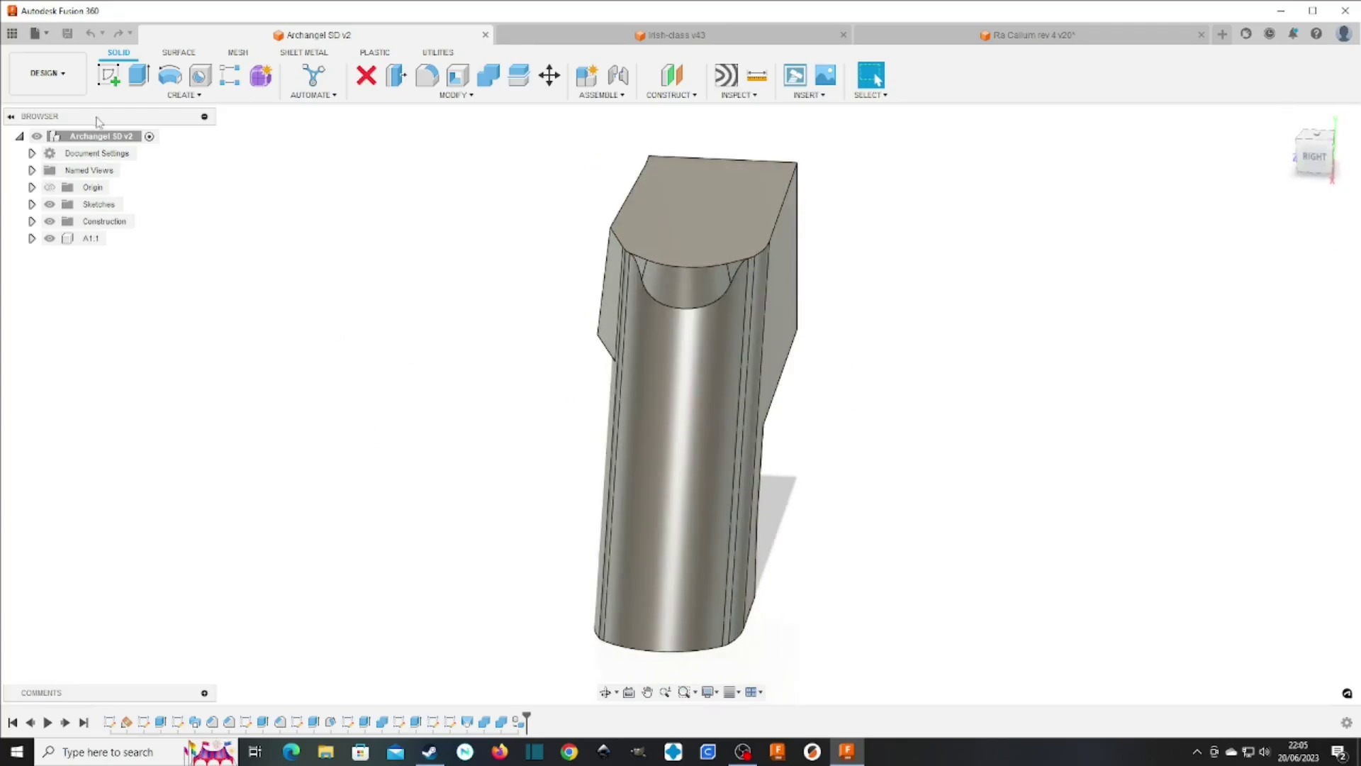
pyautogui.click(109, 75)
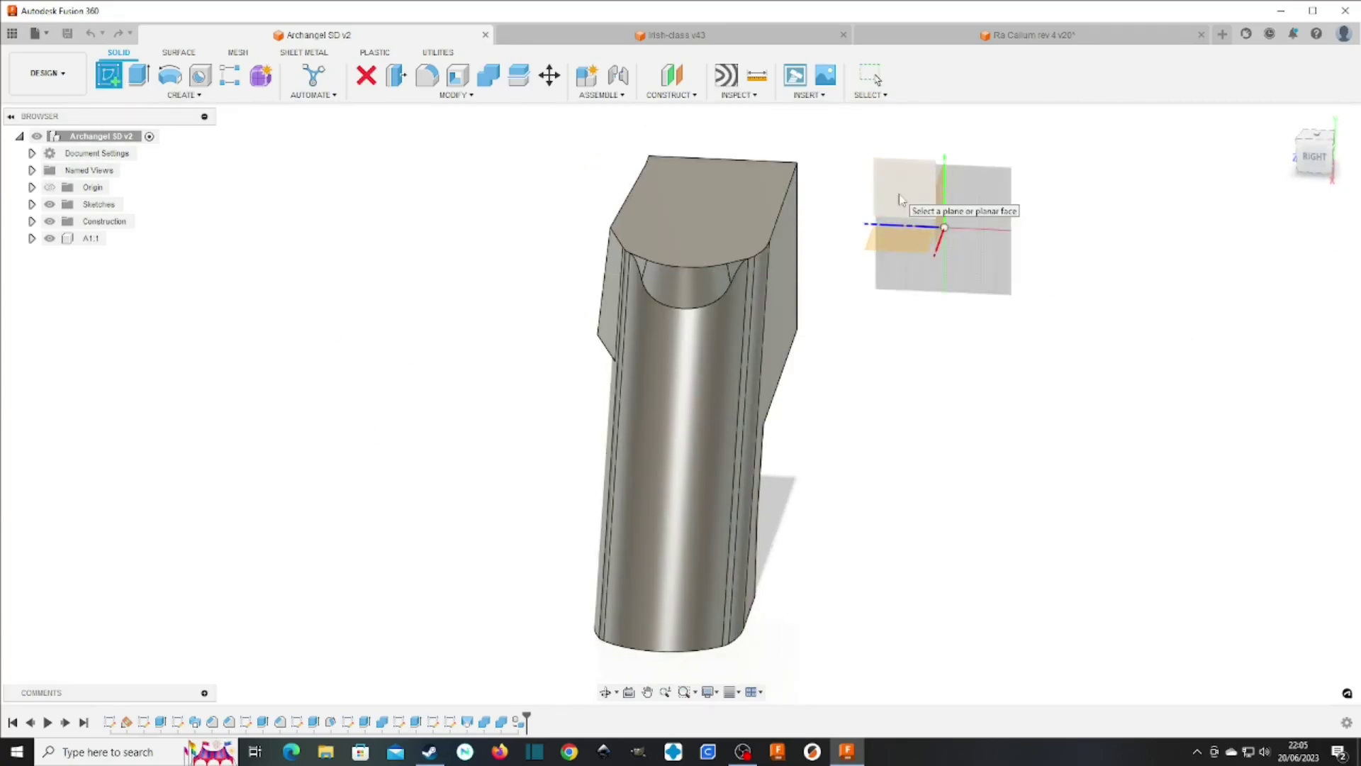
pyautogui.click(900, 200)
pyautogui.click(139, 74)
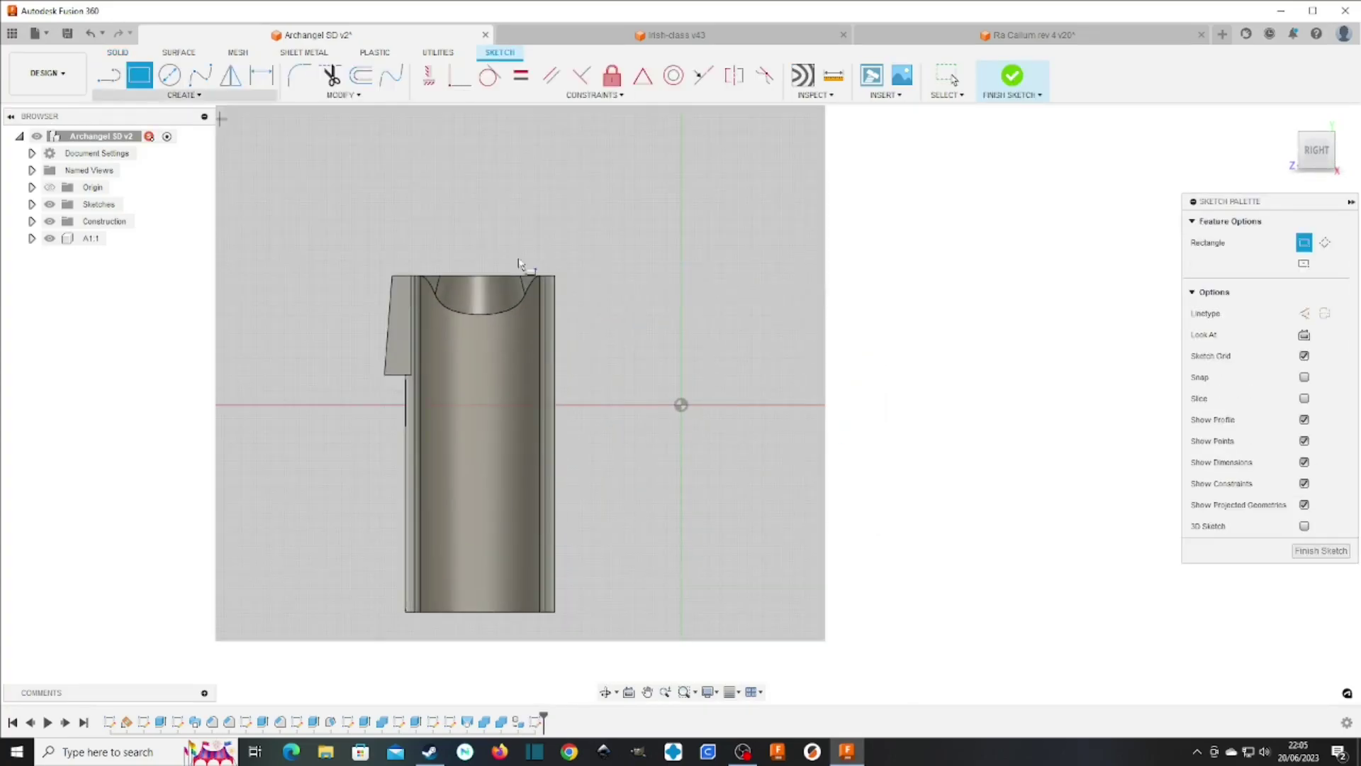
pyautogui.click(656, 274)
pyautogui.click(818, 394)
pyautogui.click(1011, 74)
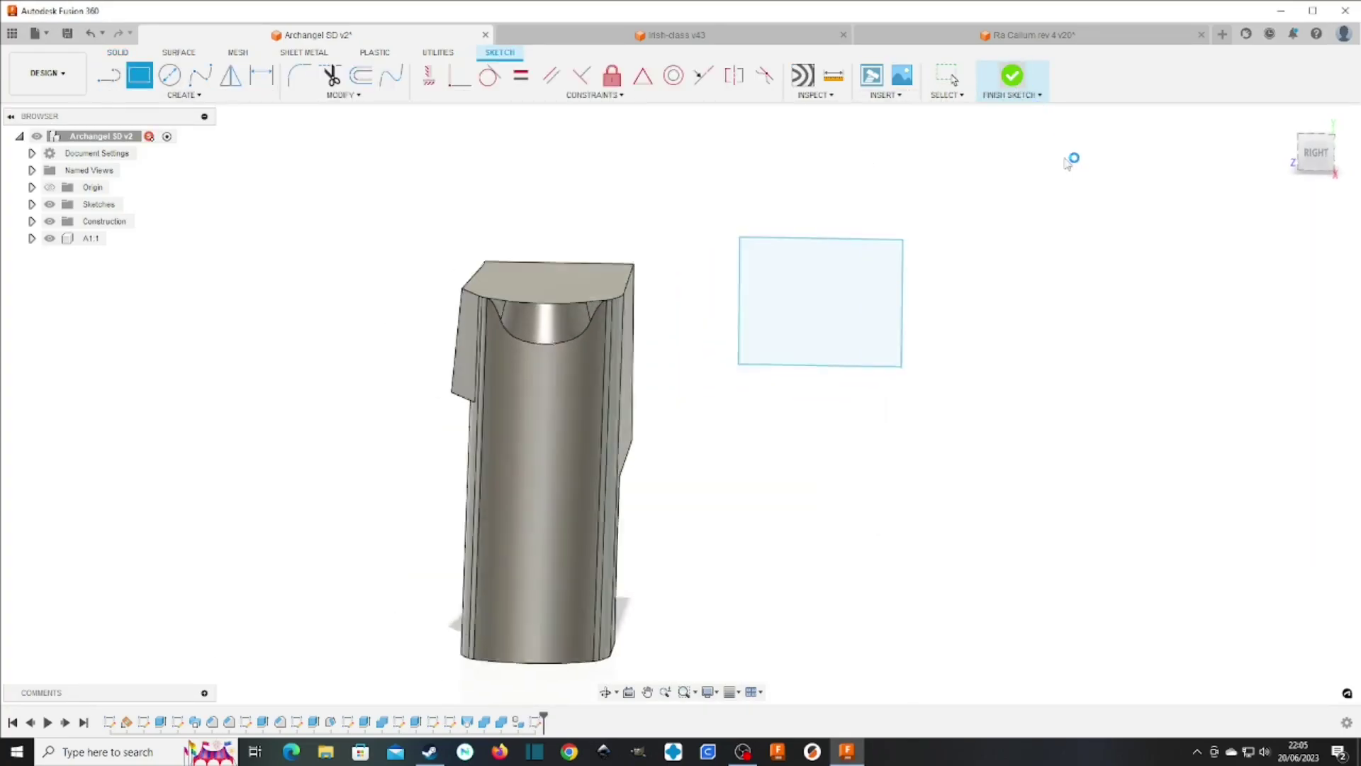
# Extrude the rectangle 400 mm as a New Body rather than a new component
pyautogui.press('e')
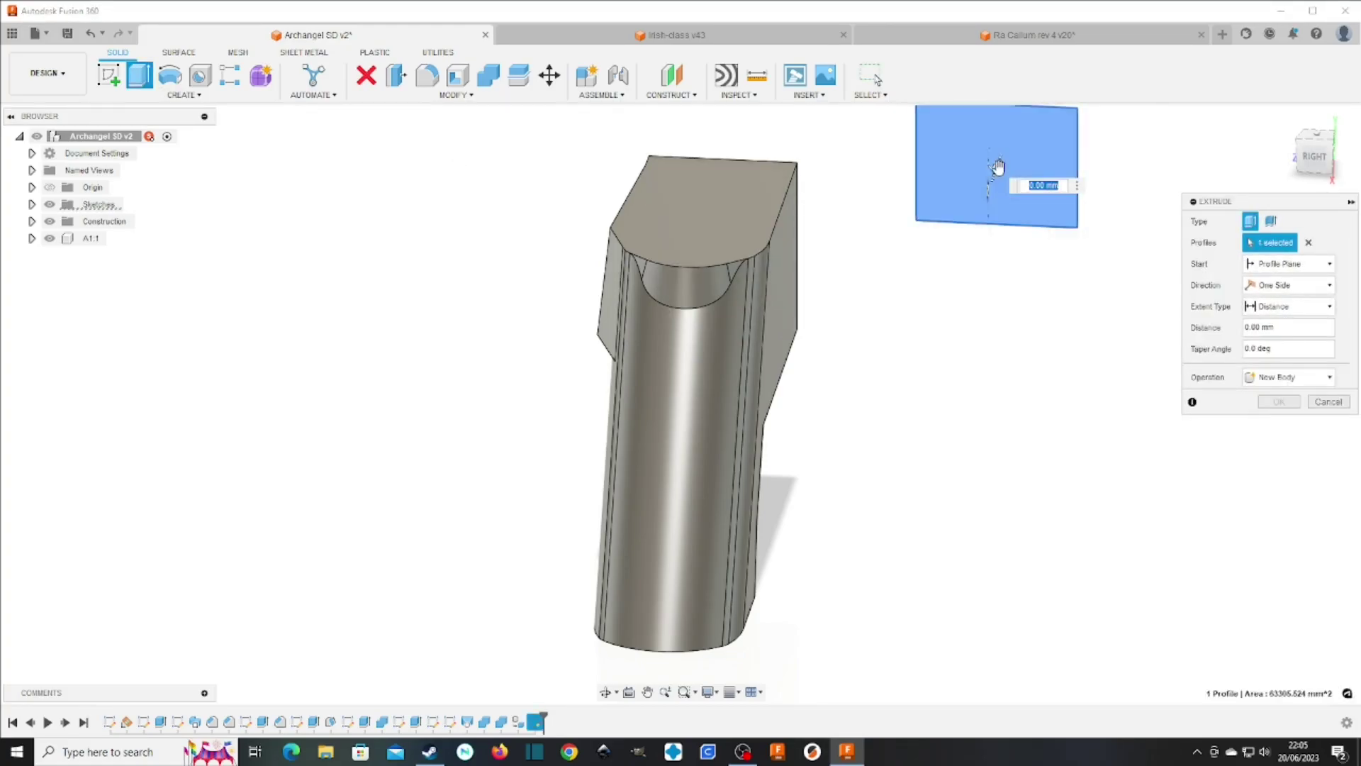
pyautogui.write('400')
pyautogui.click(1290, 377)
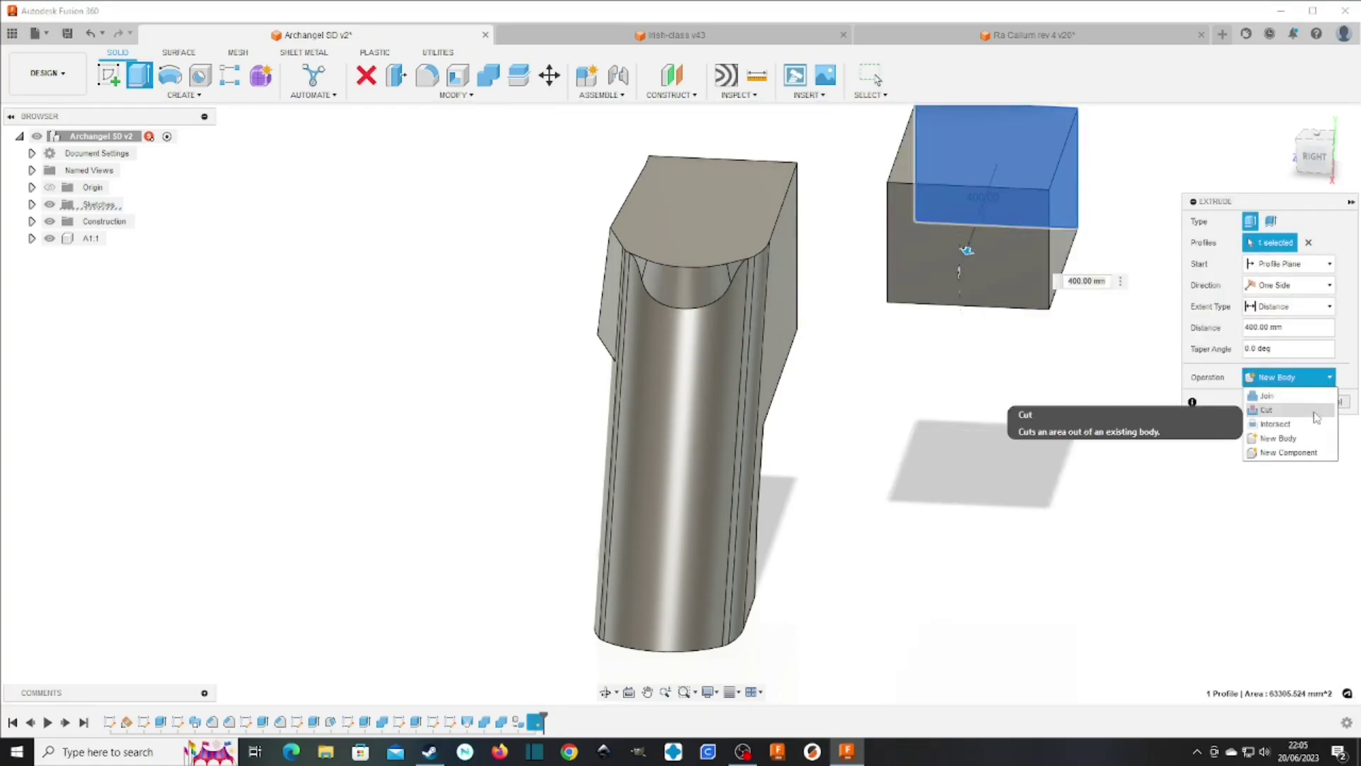
pyautogui.click(1316, 451)
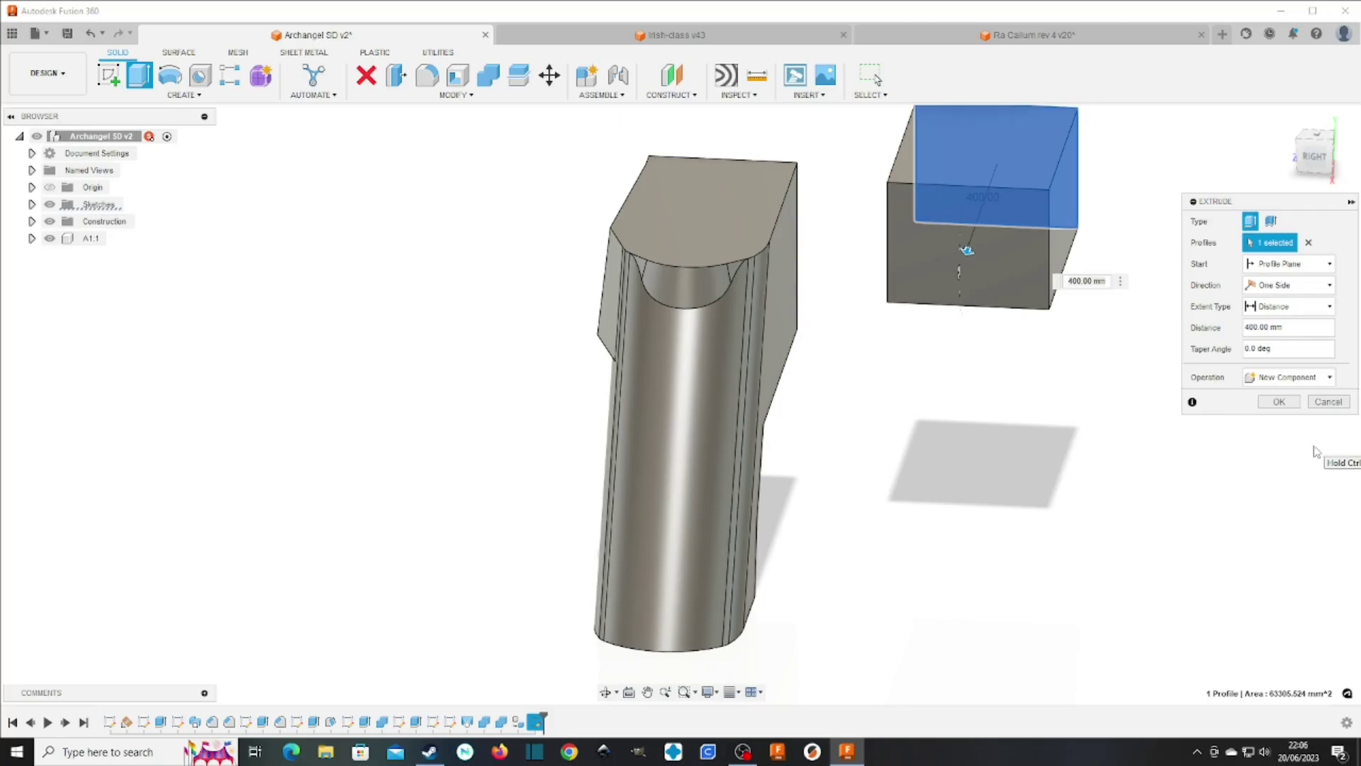
pyautogui.moveTo(1089, 326); pyautogui.dragTo(966, 409, button='middle')
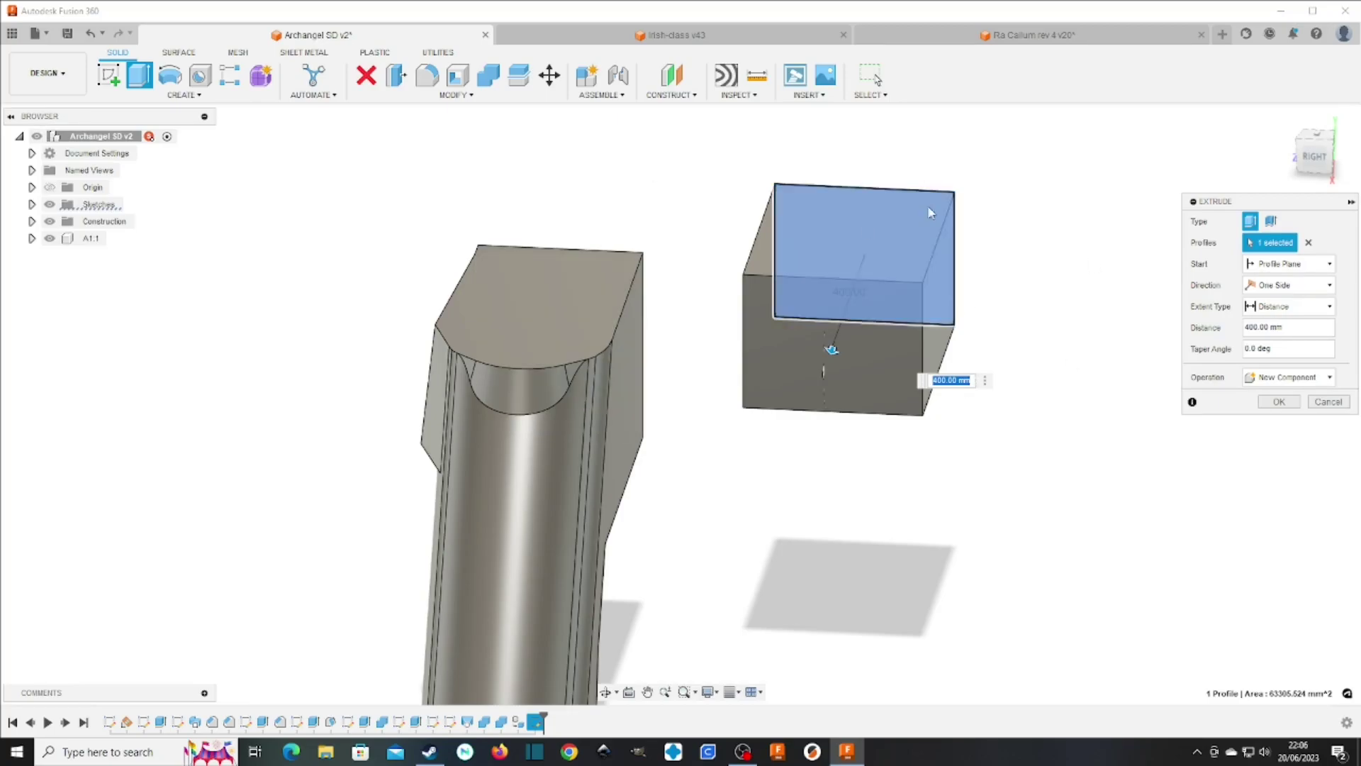
pyautogui.click(1299, 138)
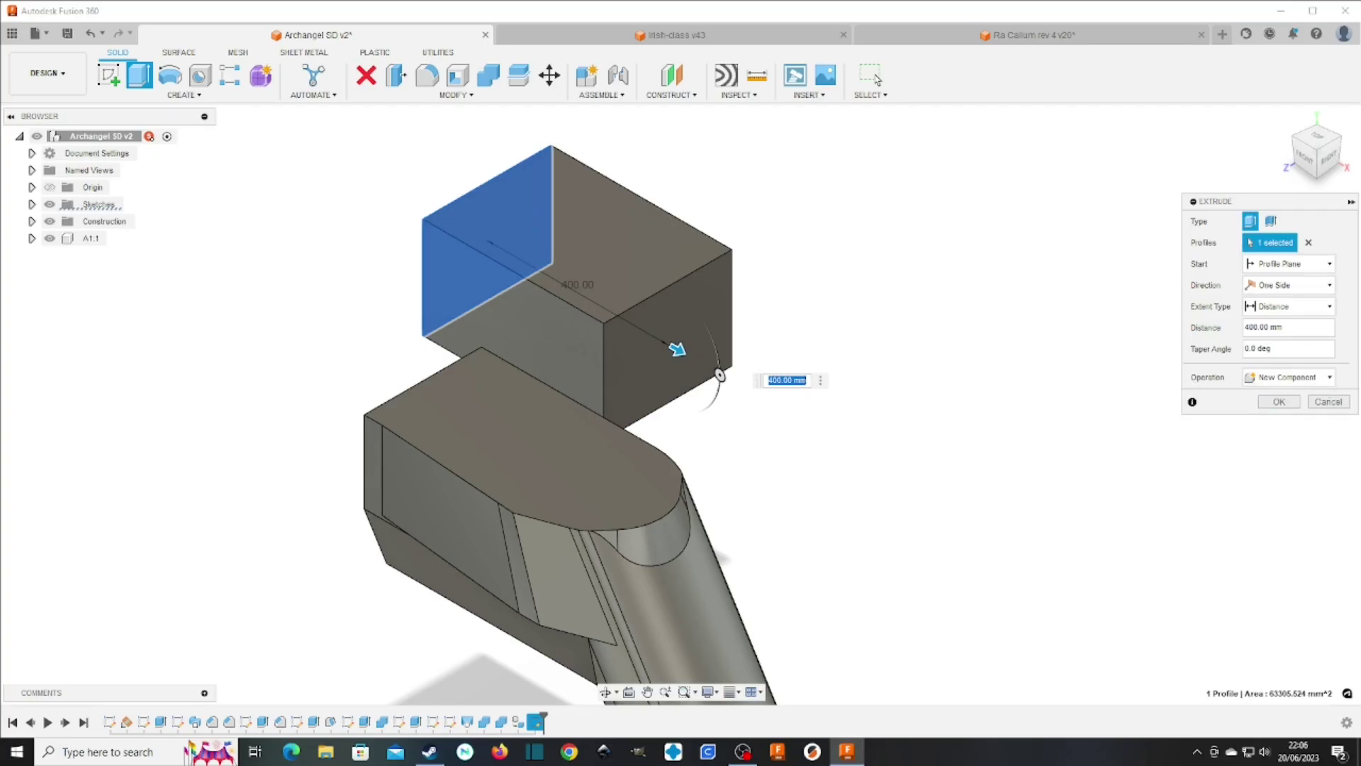
pyautogui.click(1289, 377)
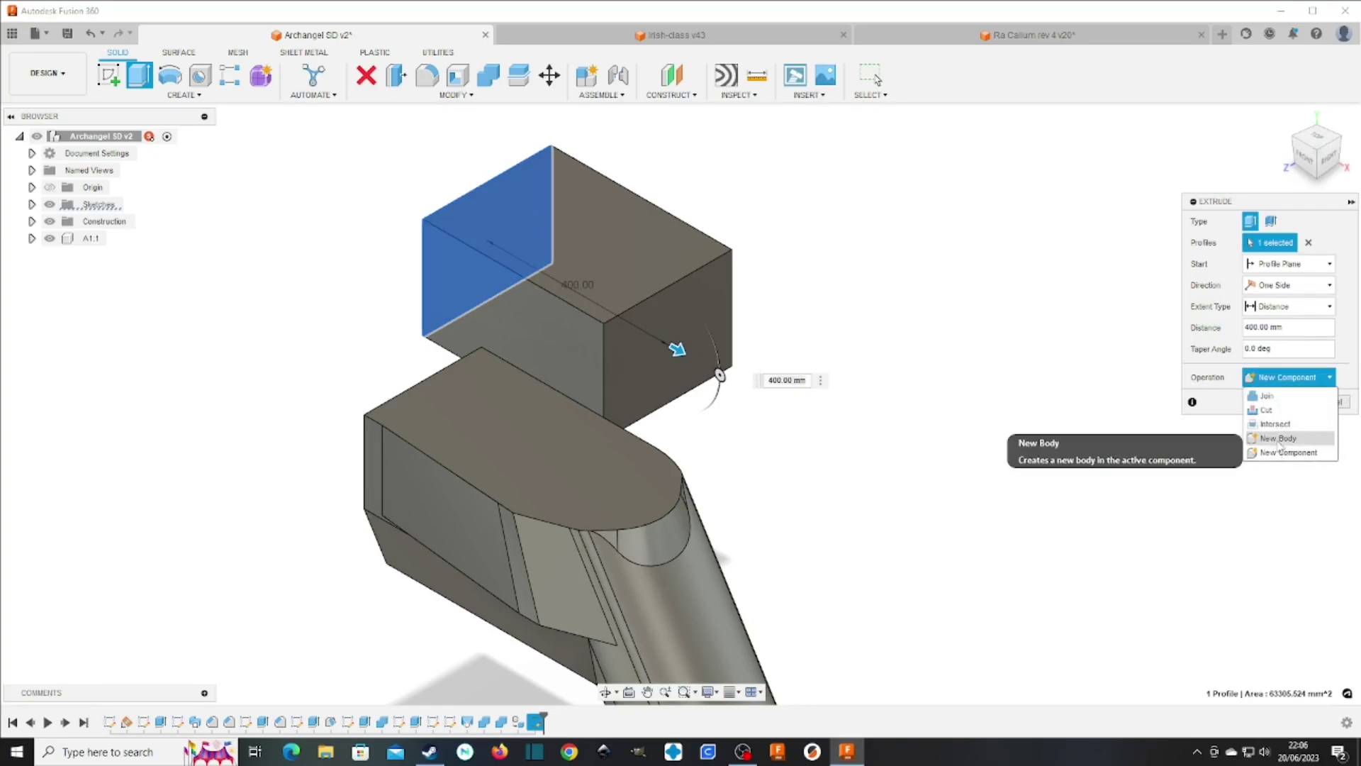
pyautogui.click(1280, 438)
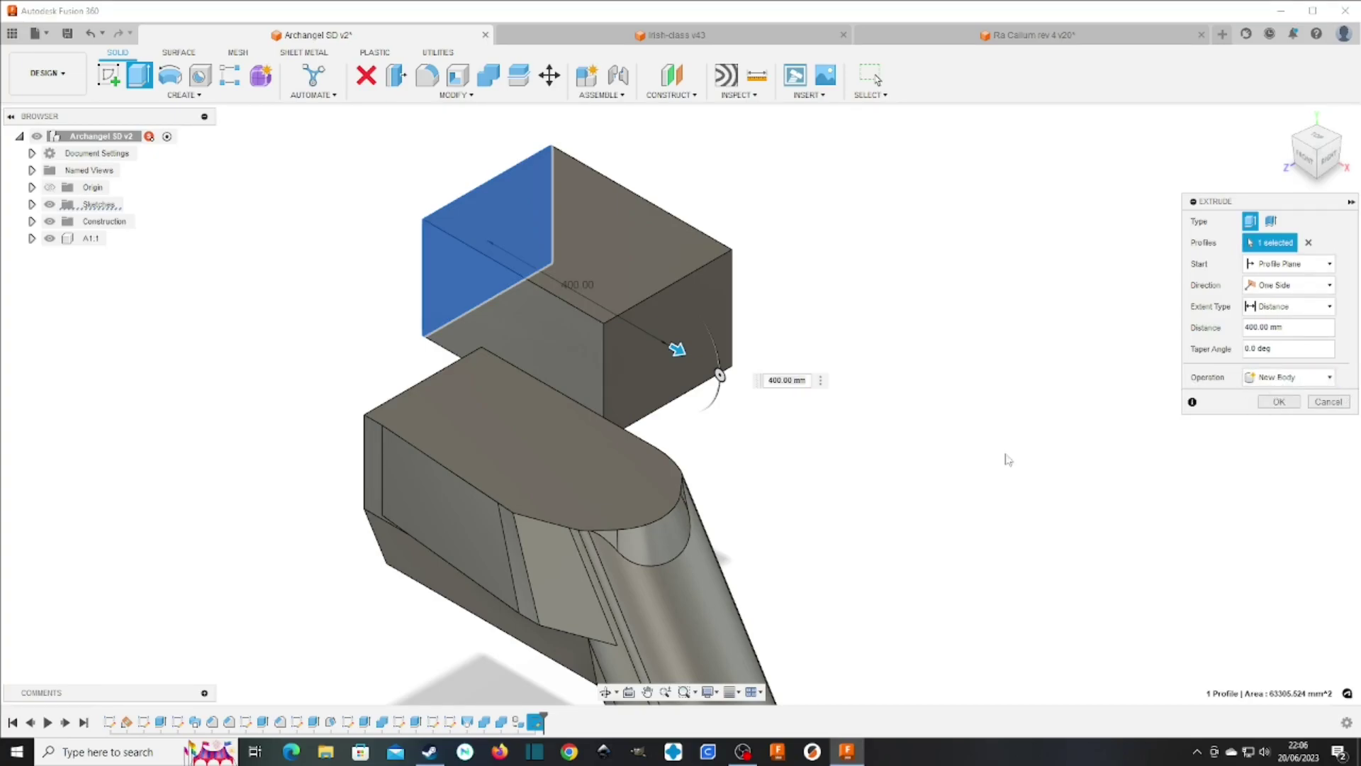
pyautogui.click(1280, 402)
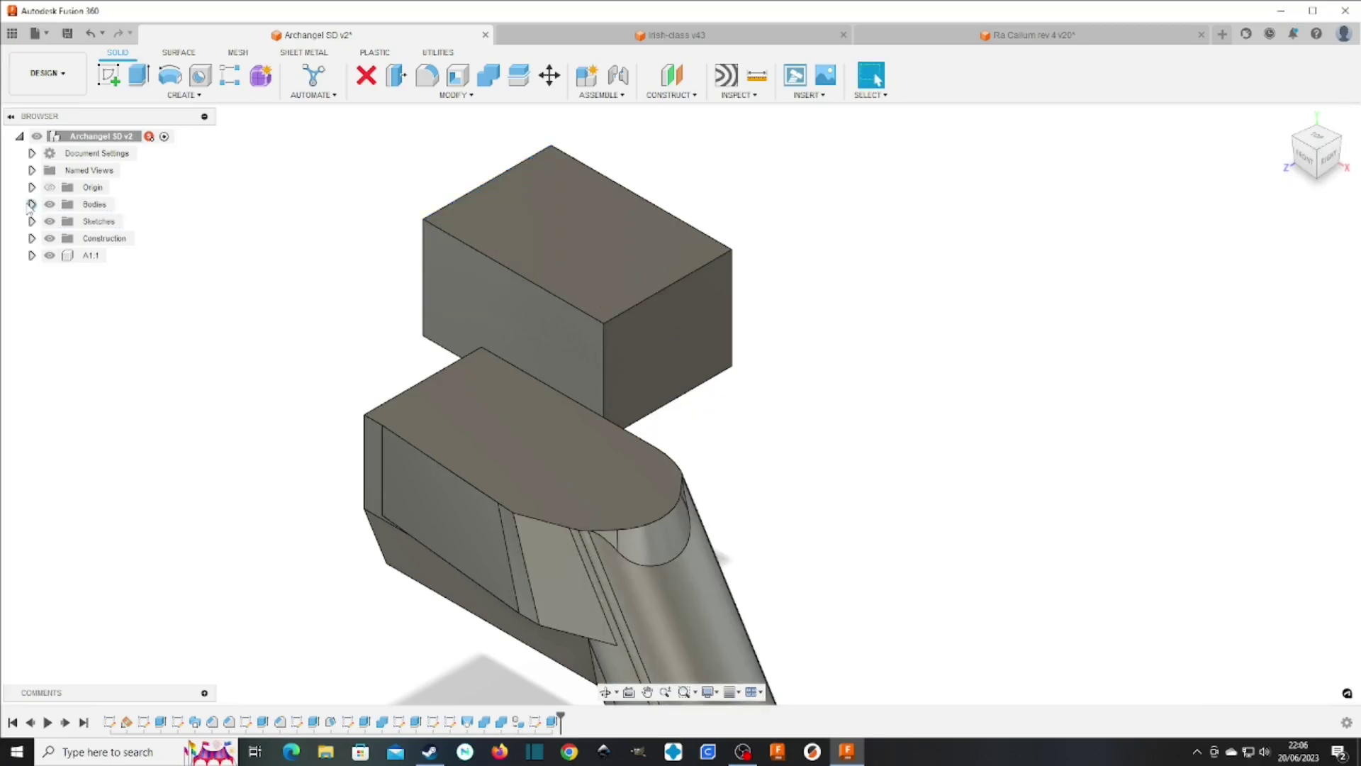
# Check the Bodies folder, then undo the 400 mm box extrusion and both sketch steps
pyautogui.click(31, 204)
pyautogui.click(32, 205)
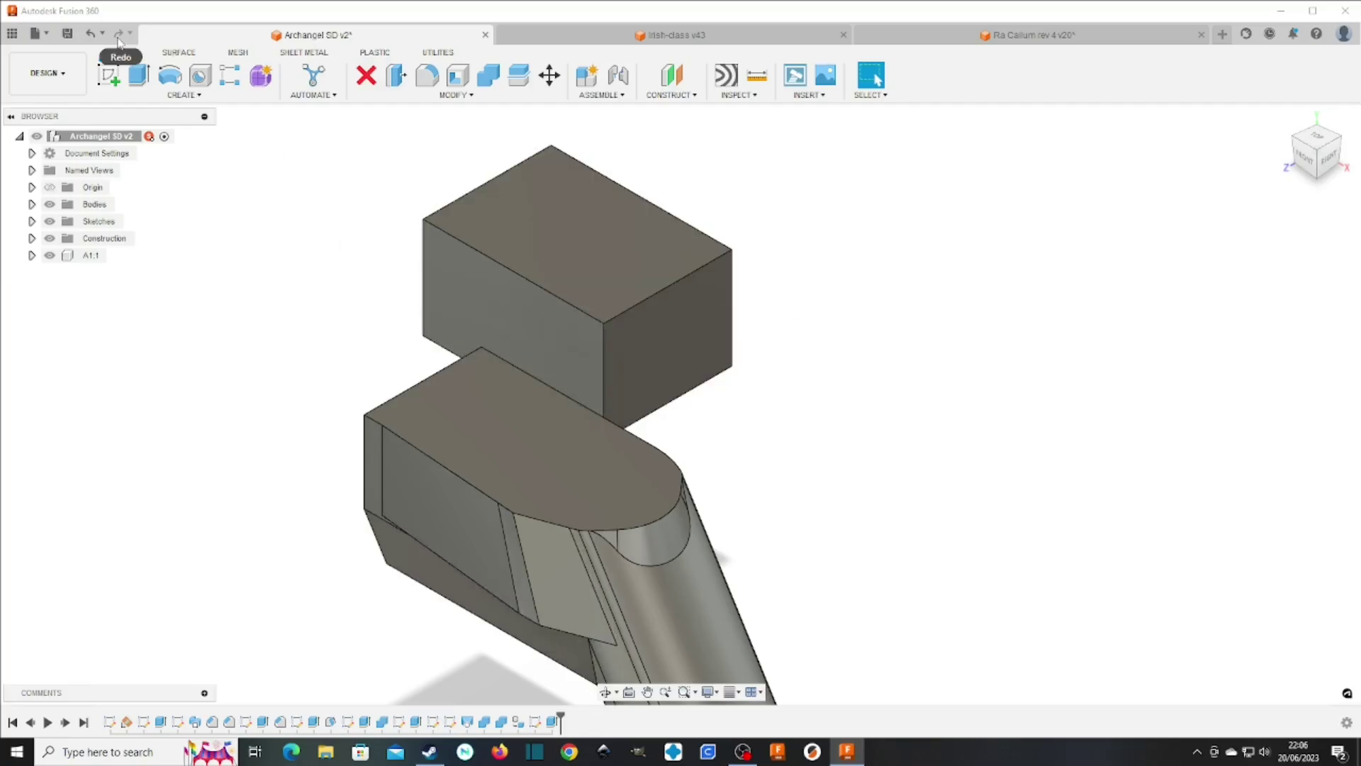
pyautogui.click(90, 34)
pyautogui.click(90, 33)
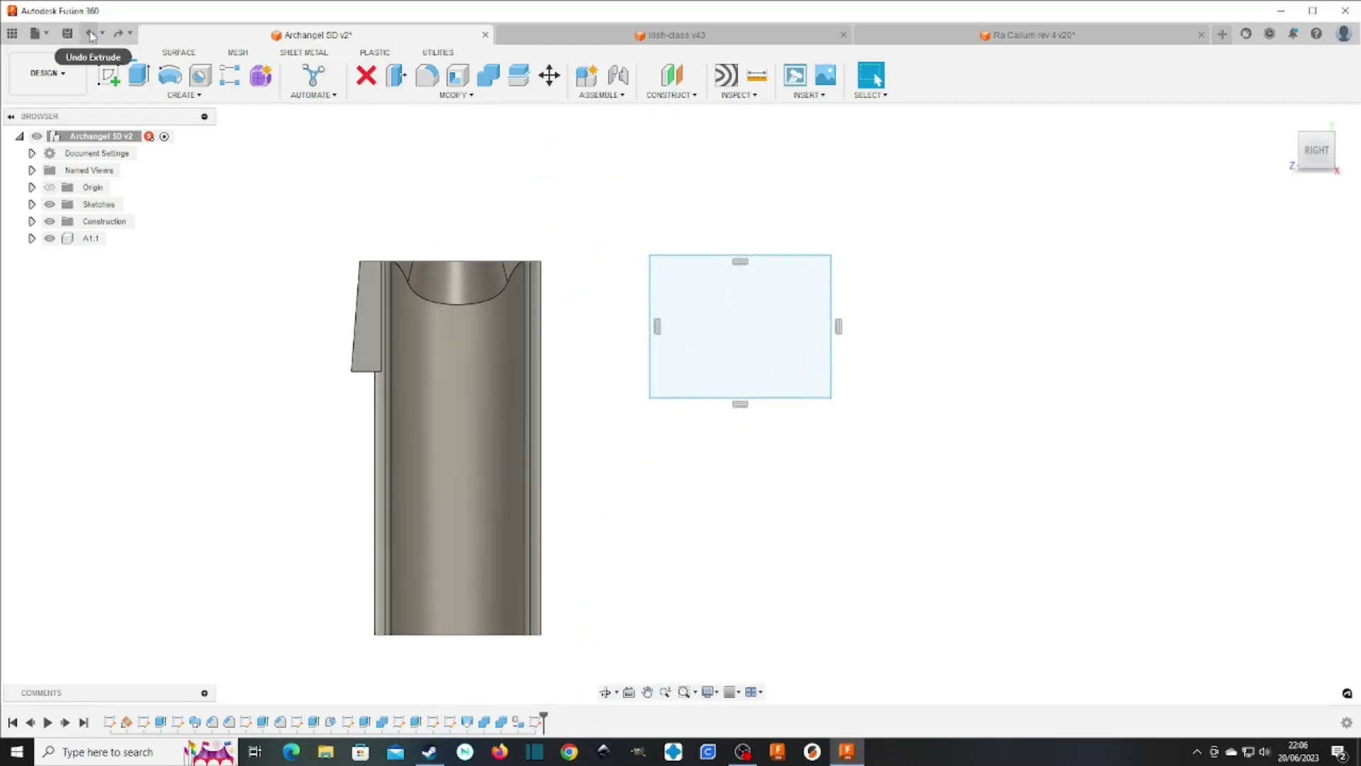
pyautogui.click(90, 33)
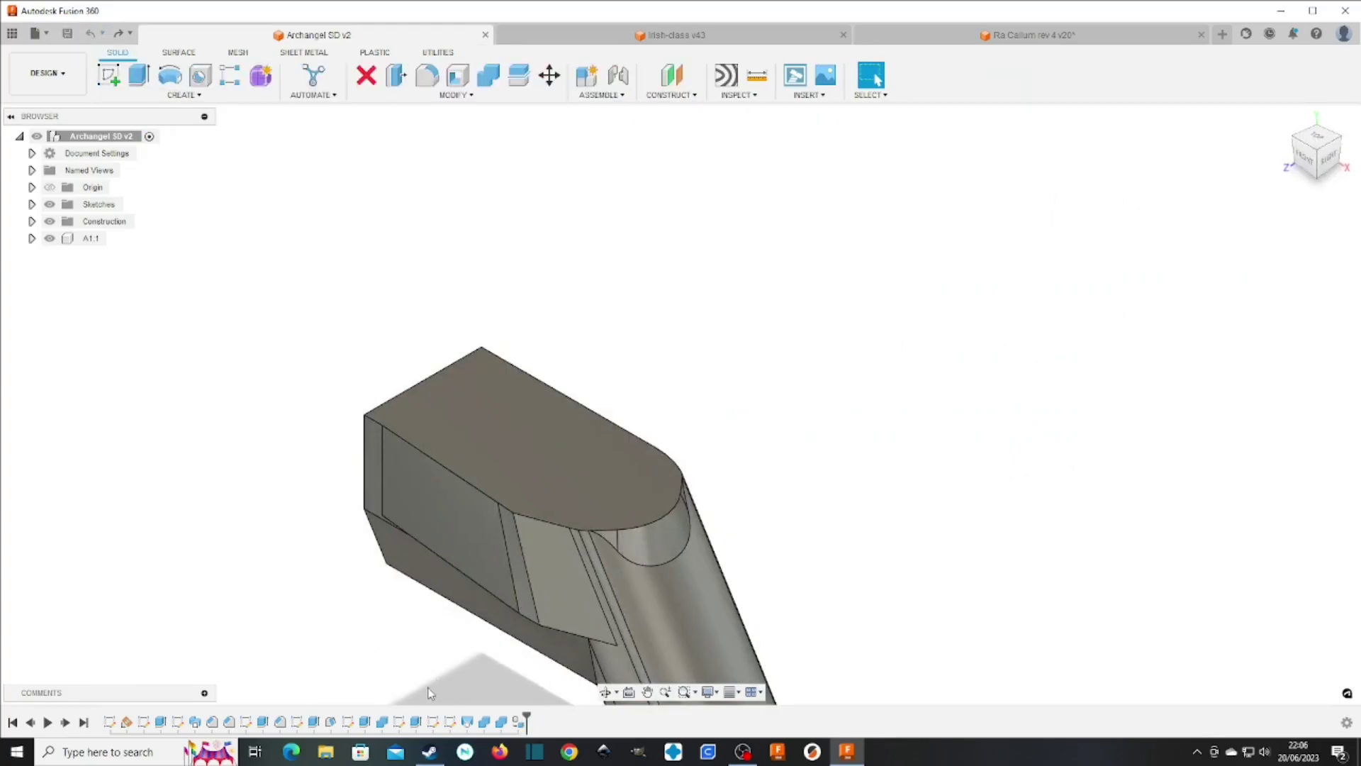
pyautogui.moveTo(768, 409); pyautogui.dragTo(768, 237, button='middle')
pyautogui.moveTo(828, 476); pyautogui.dragTo(841, 341, button='middle')
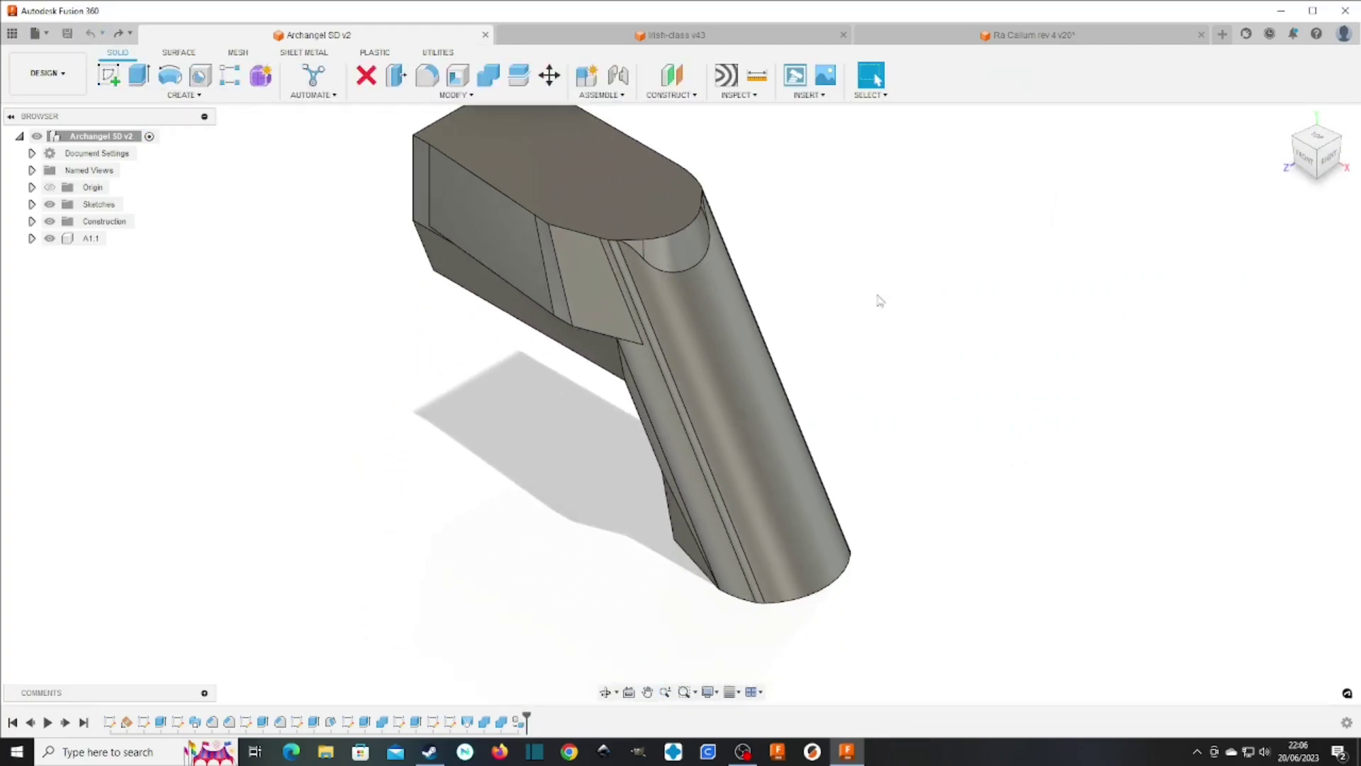
pyautogui.moveTo(881, 300); pyautogui.dragTo(888, 350, button='middle')
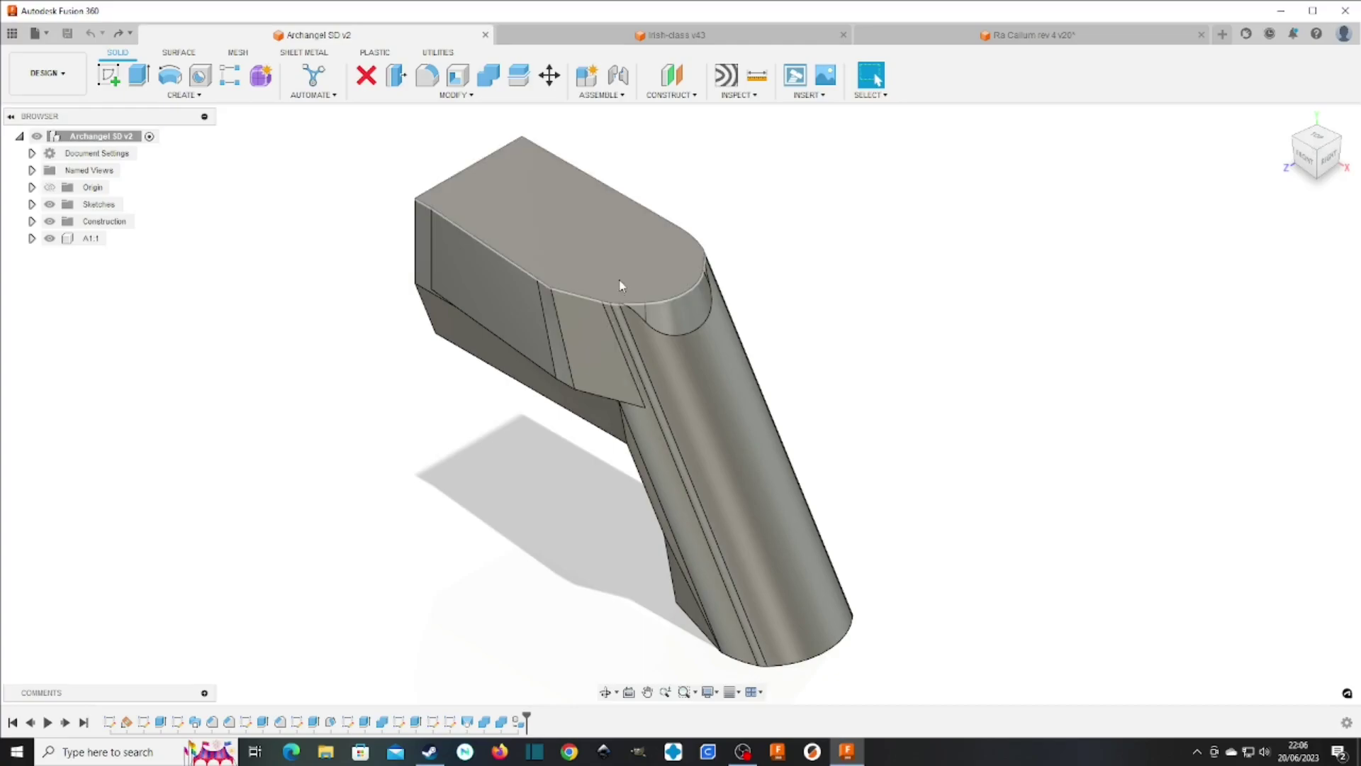
# Cancel editing the imported body's feature and drag the timeline marker back one step
pyautogui.doubleClick(520, 721)
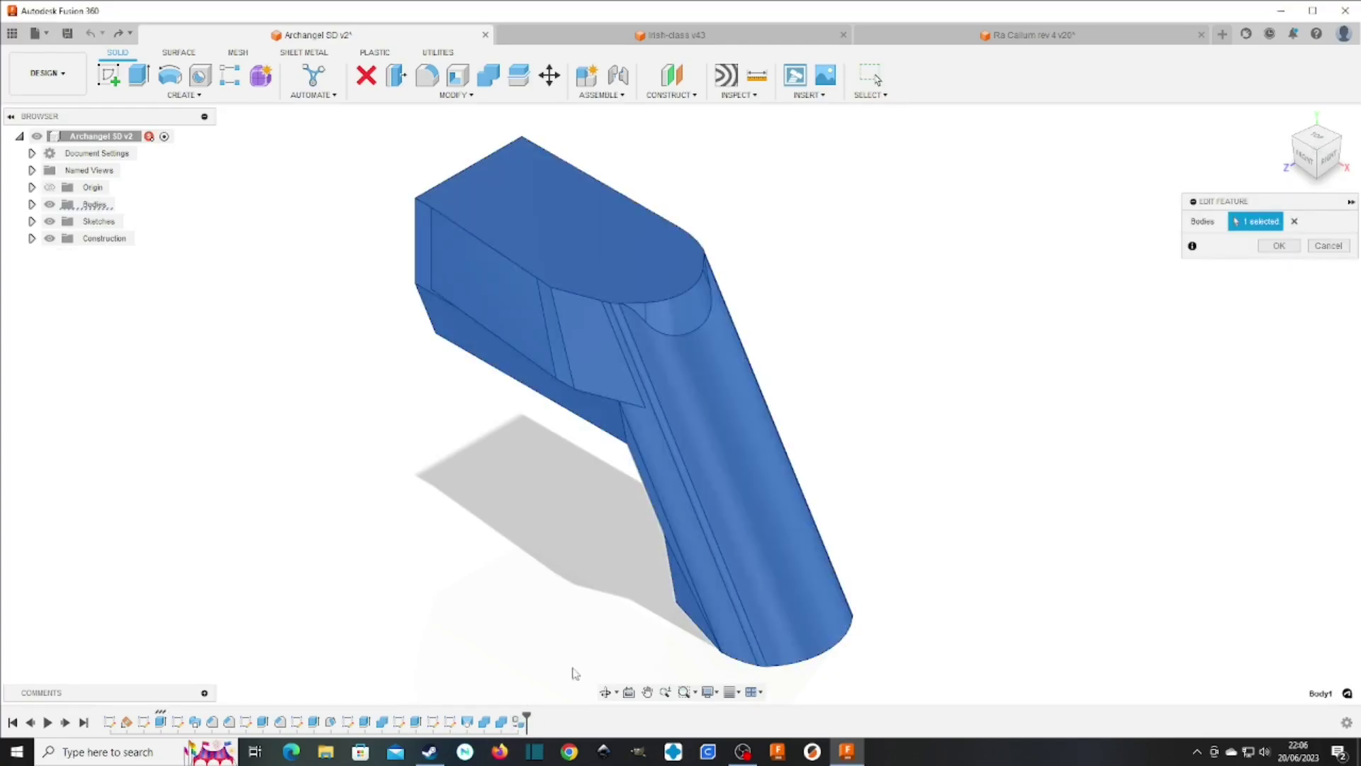
pyautogui.click(1327, 245)
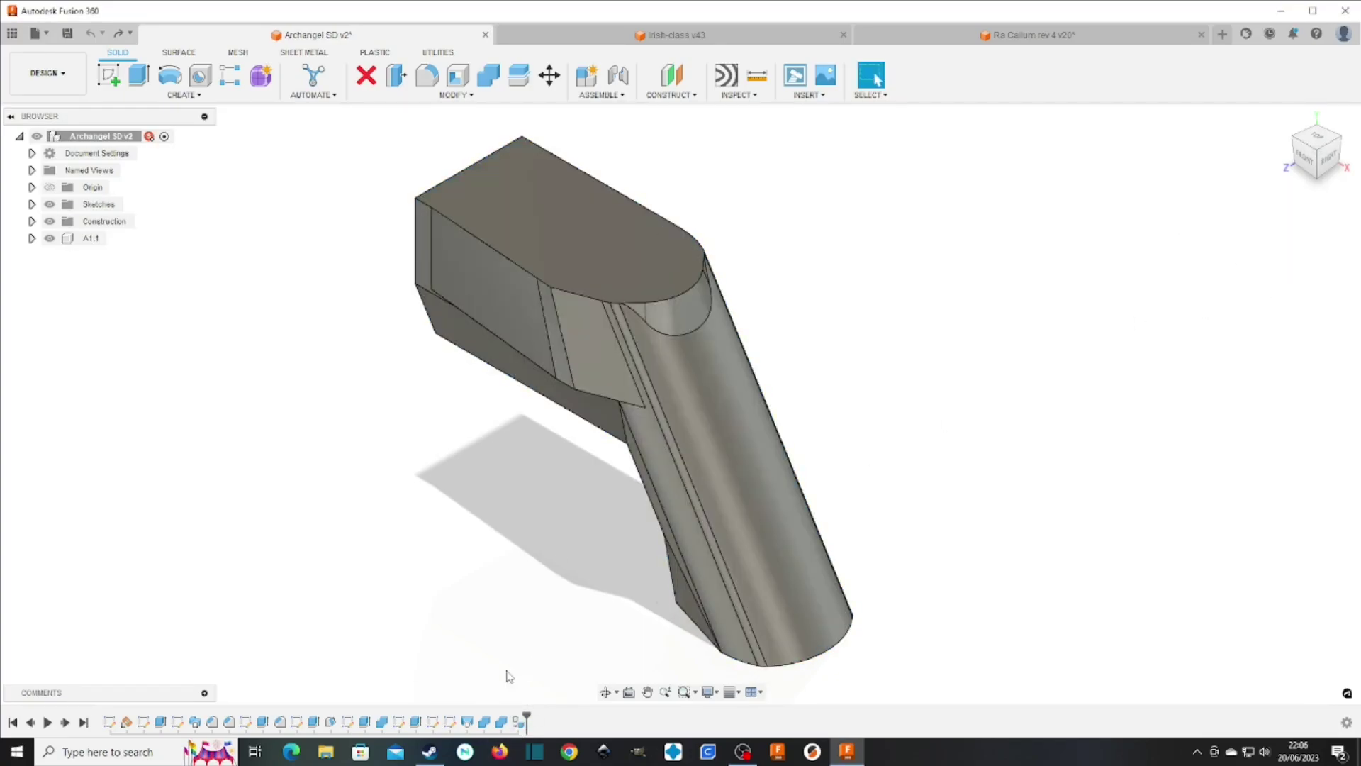
pyautogui.moveTo(533, 719); pyautogui.dragTo(509, 720)
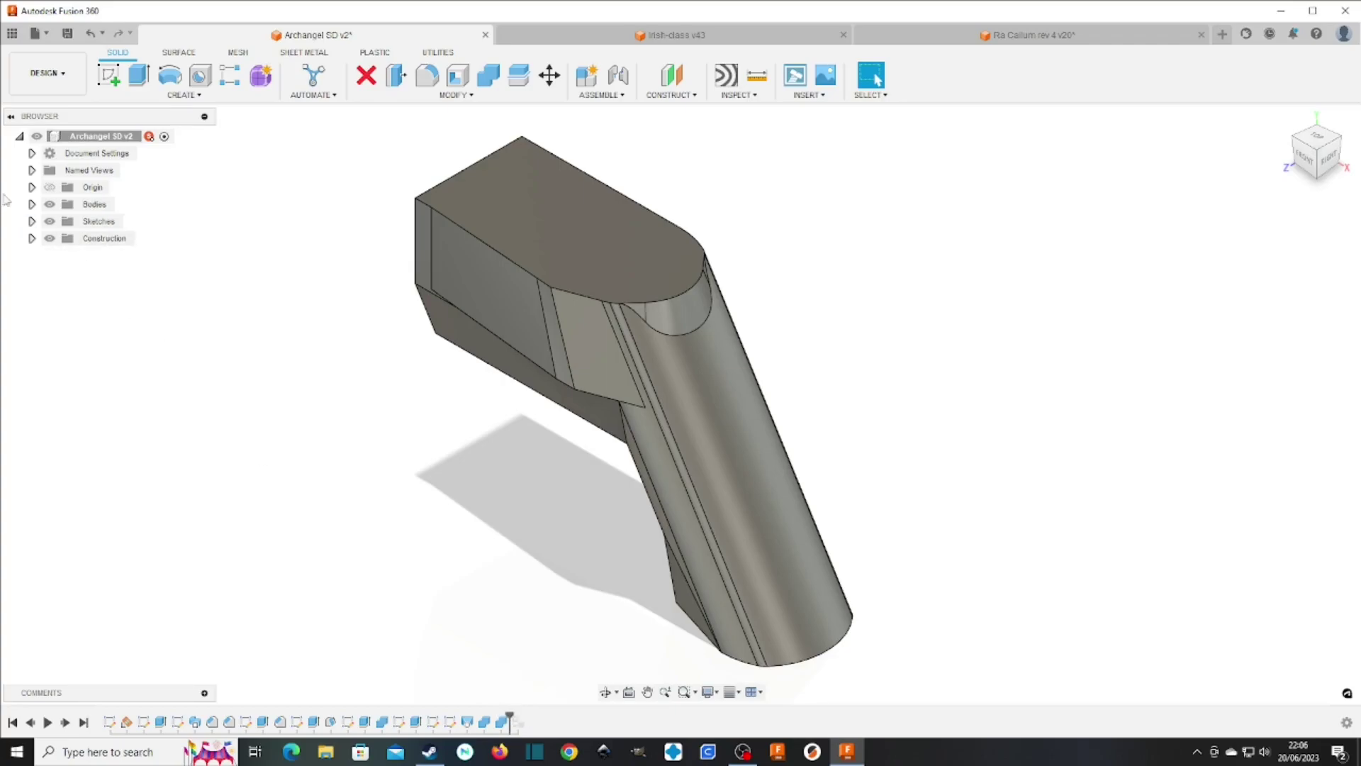
# Expand Bodies to inspect Body1's options, then view the part from the back-left
pyautogui.click(31, 204)
pyautogui.rightClick(101, 223)
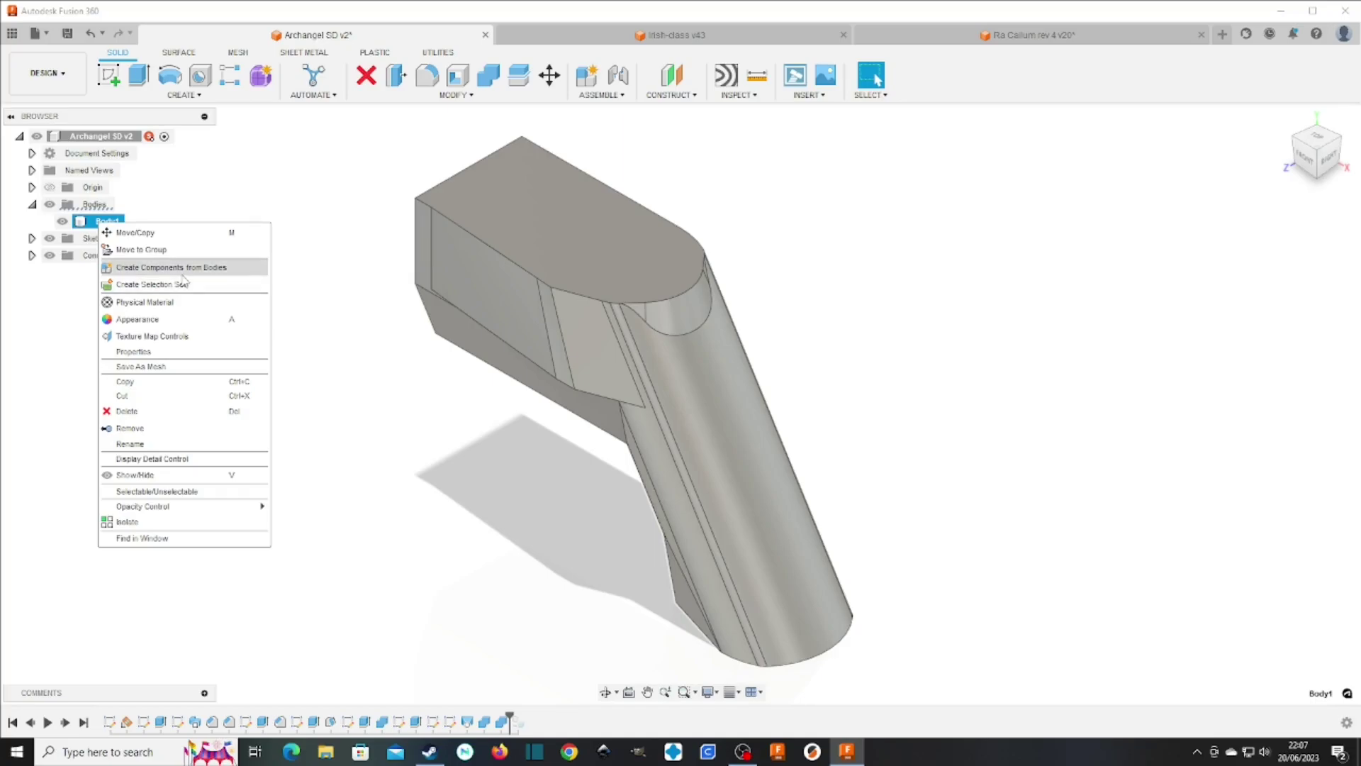
pyautogui.press('Escape')
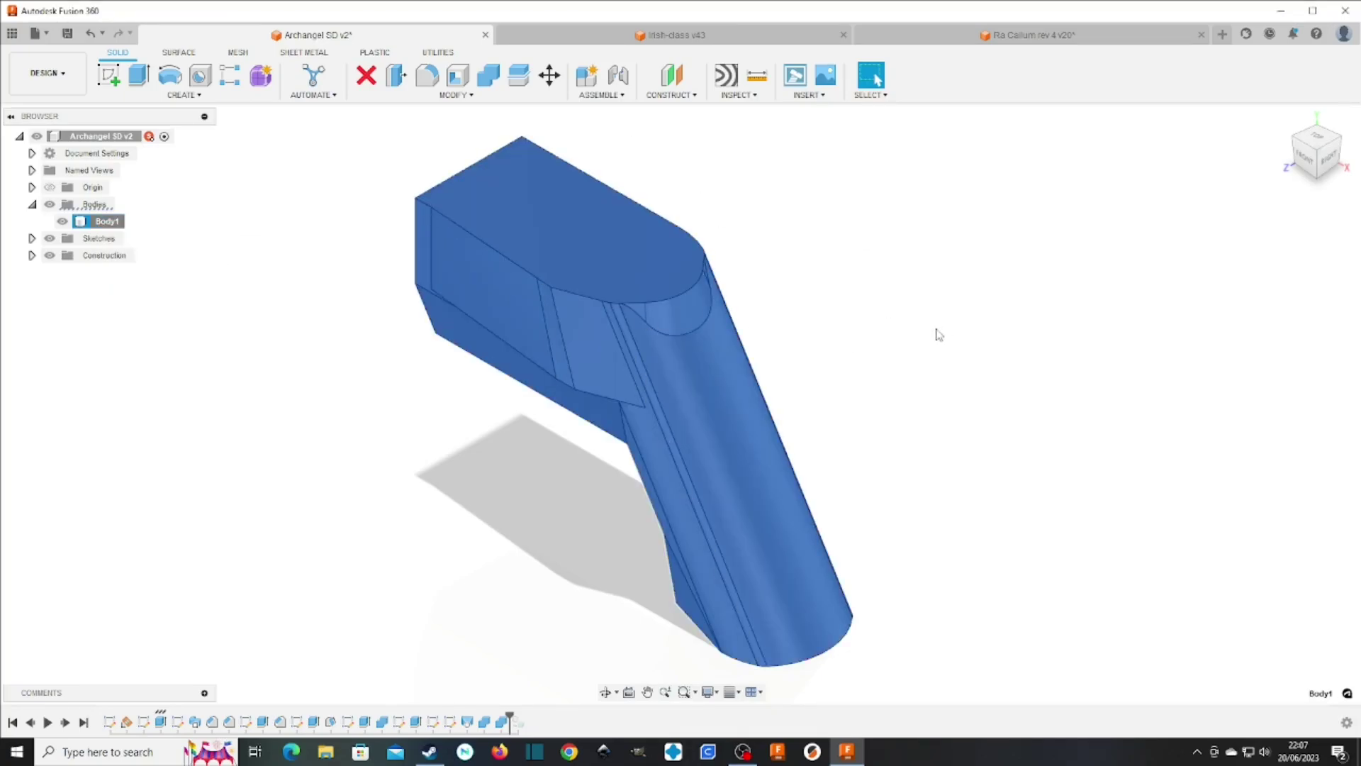
pyautogui.click(941, 336)
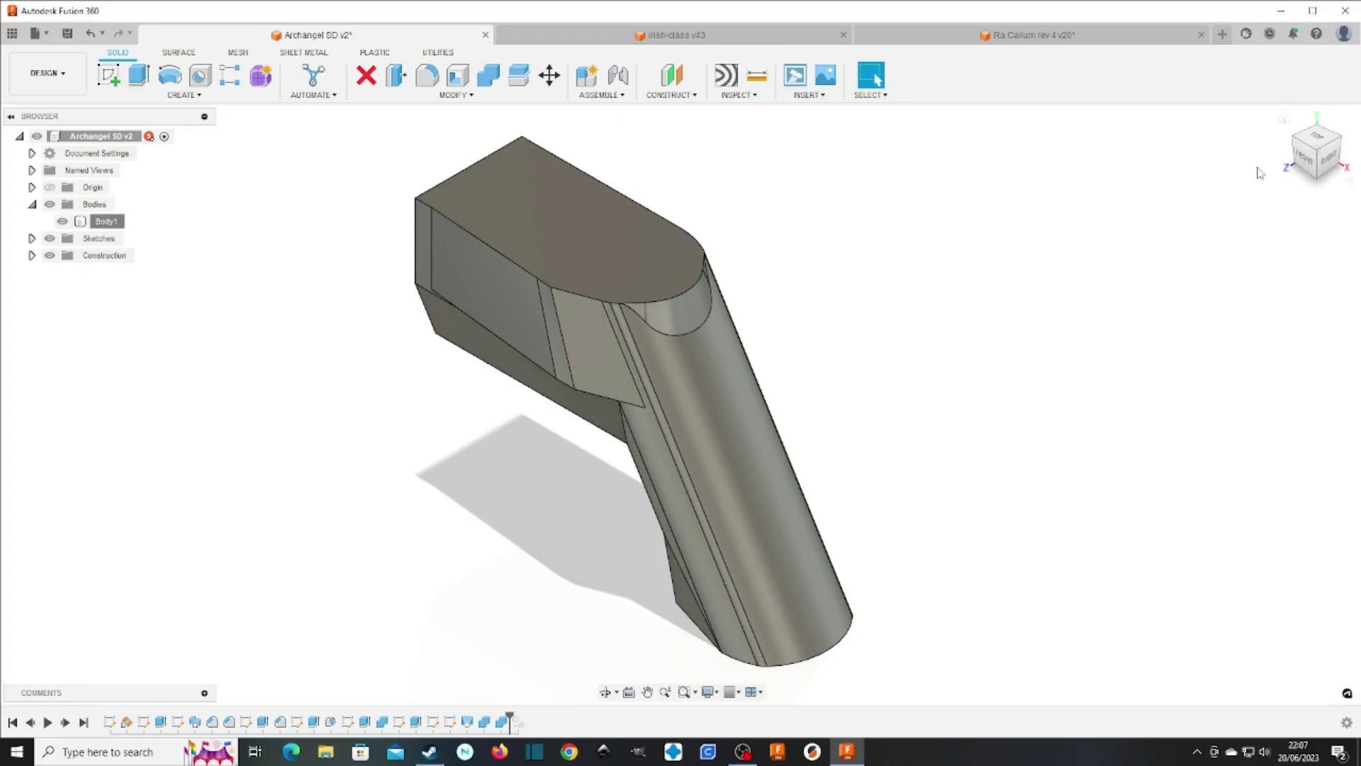
pyautogui.click(1323, 163)
pyautogui.keyDown('shift'); pyautogui.moveTo(680, 404); pyautogui.dragTo(595, 408, button='middle'); pyautogui.keyUp('shift')
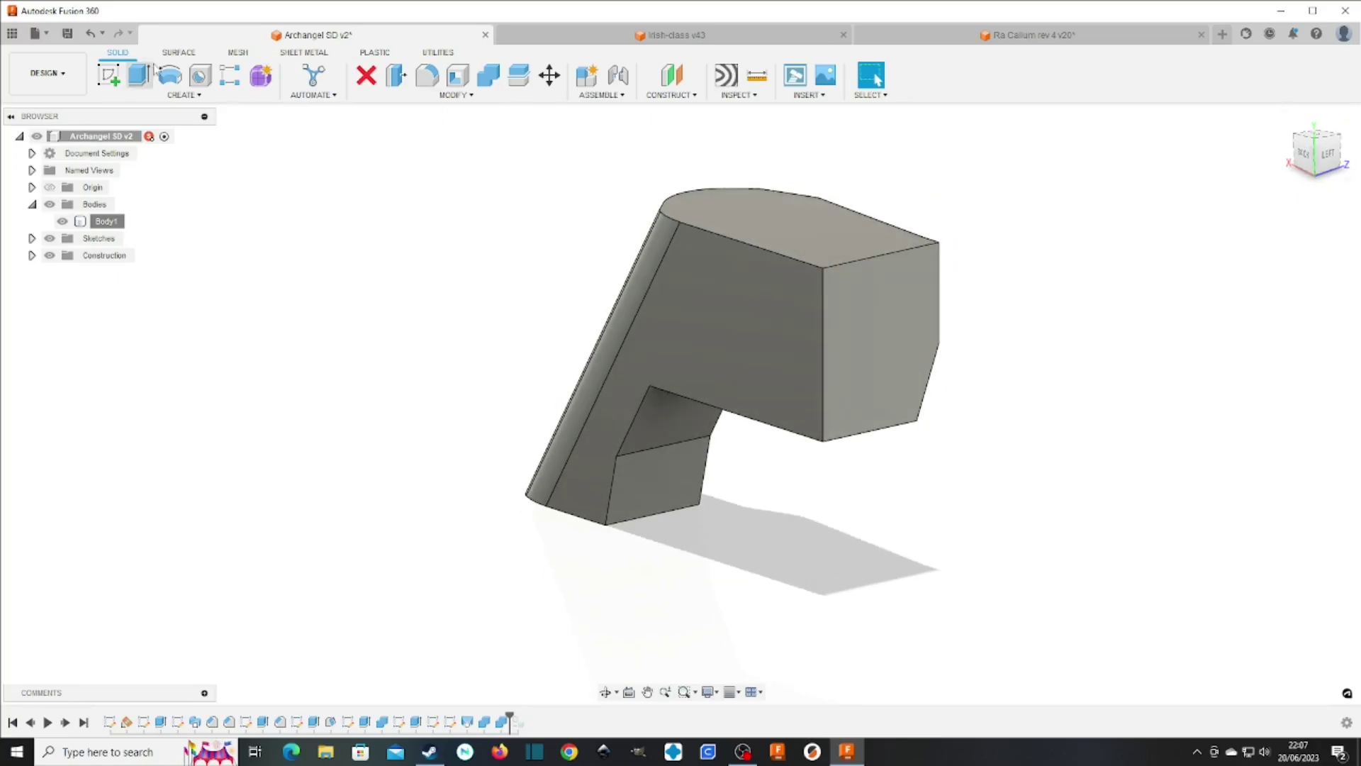
# Draw a thin vertical rectangle spanning the block on its flat side face, then finish the sketch
pyautogui.click(108, 74)
pyautogui.click(891, 315)
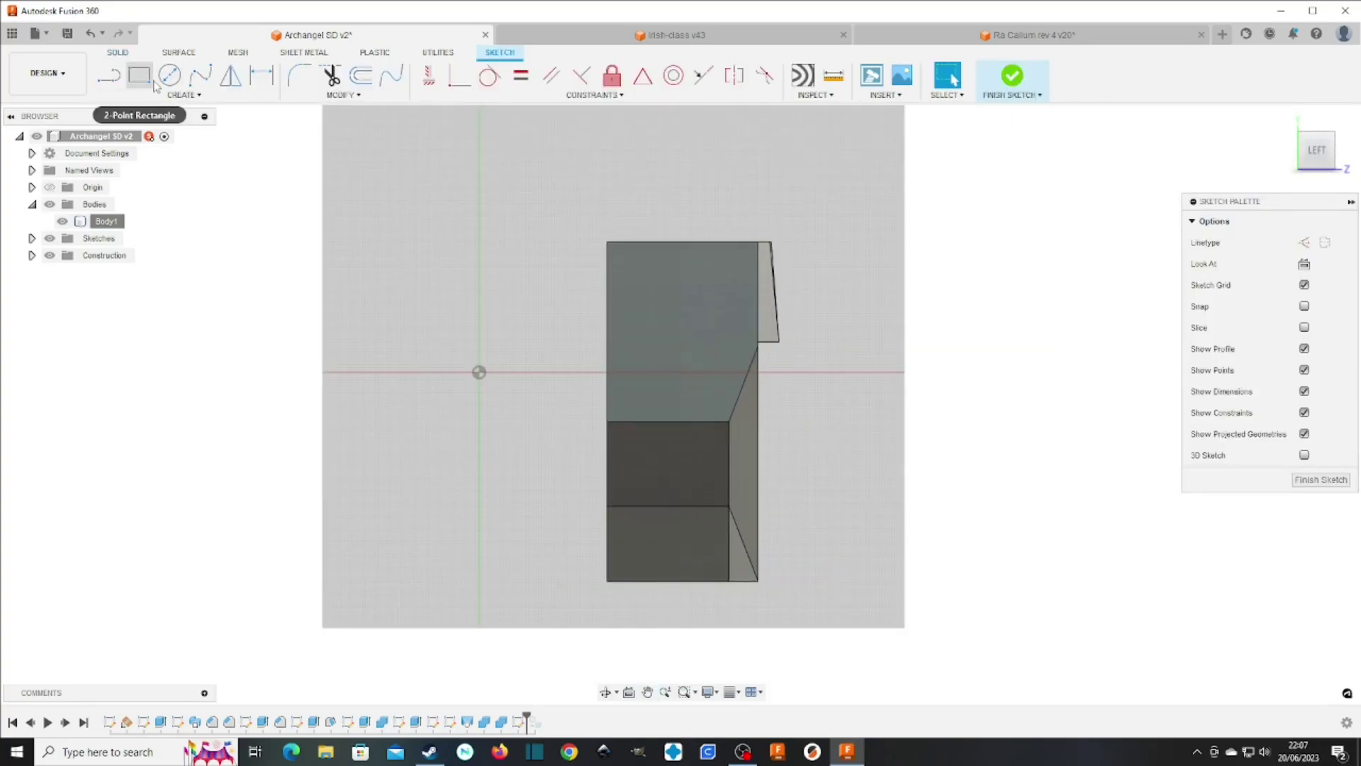
pyautogui.click(139, 75)
pyautogui.click(648, 219)
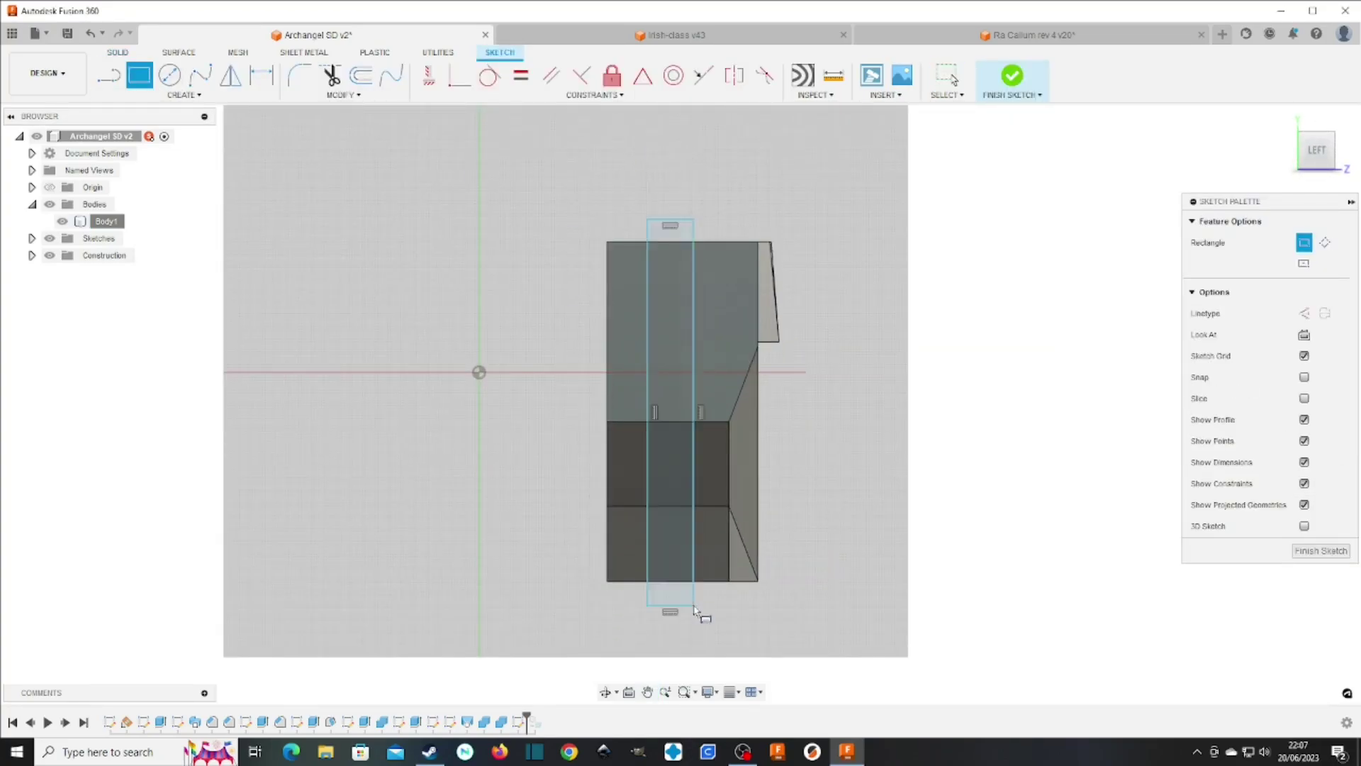
pyautogui.click(693, 606)
pyautogui.click(1000, 84)
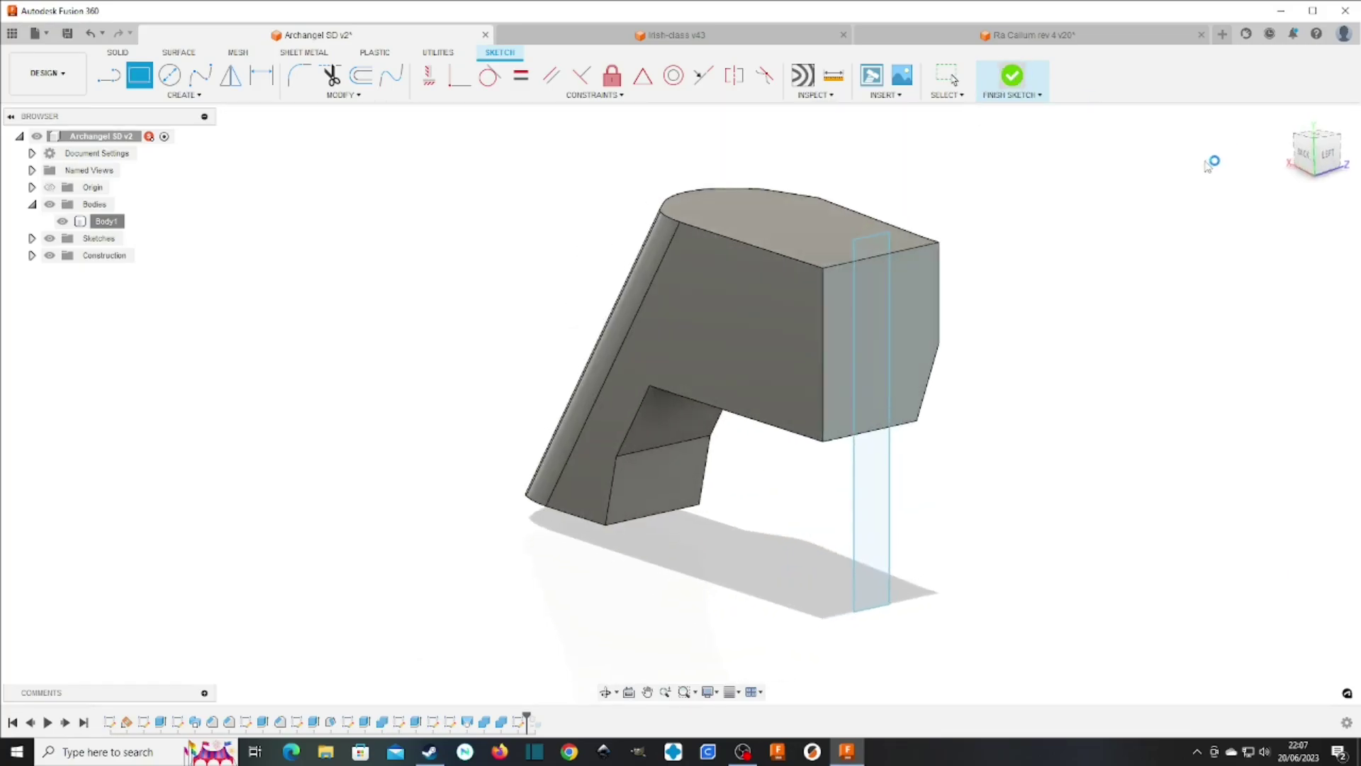
pyautogui.moveTo(680, 406)
pyautogui.keyDown('shift'); pyautogui.mouseDown(button='middle')
pyautogui.moveTo(1021, 412)
pyautogui.moveTo(779, 414)
pyautogui.moveTo(815, 382)
pyautogui.moveTo(848, 316)
pyautogui.mouseUp(button='middle'); pyautogui.keyUp('shift')
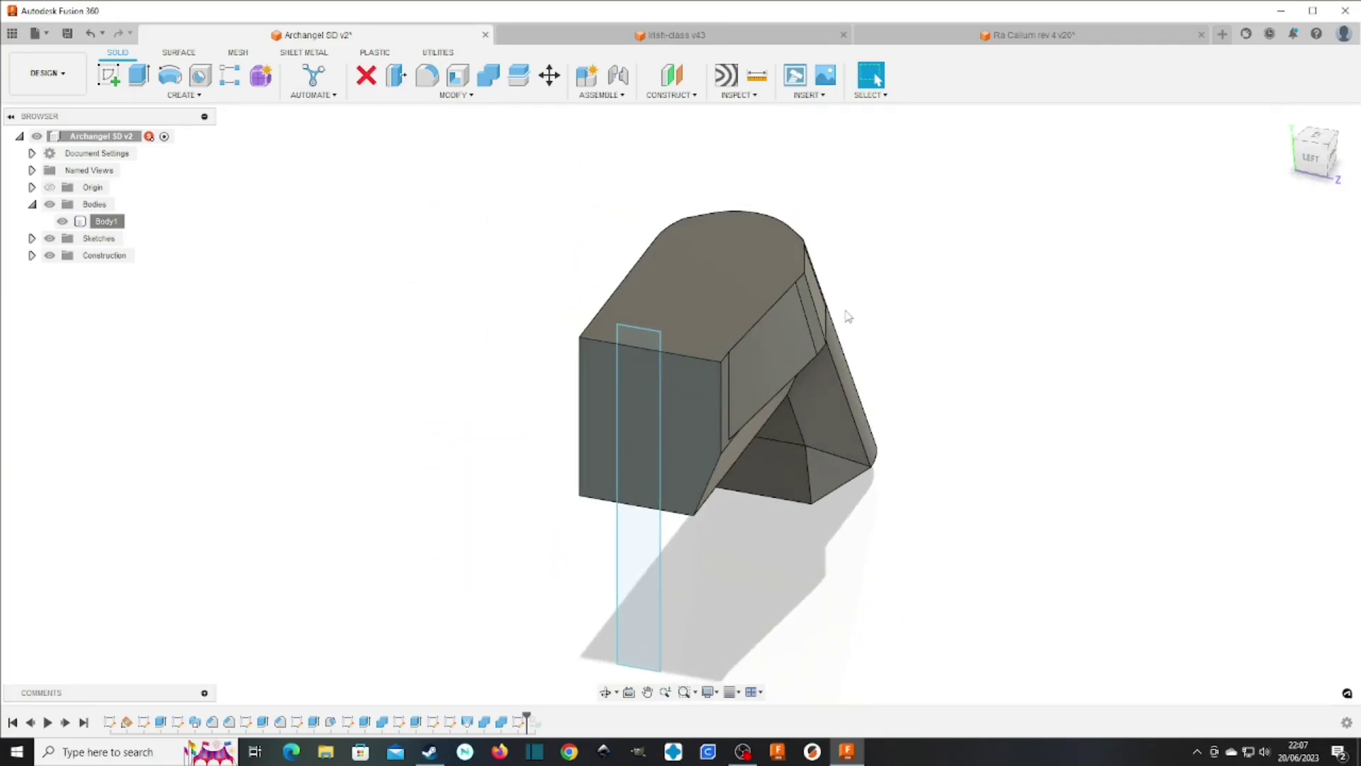
# Split Body1 with the sketched plane into three bodies
pyautogui.click(518, 77)
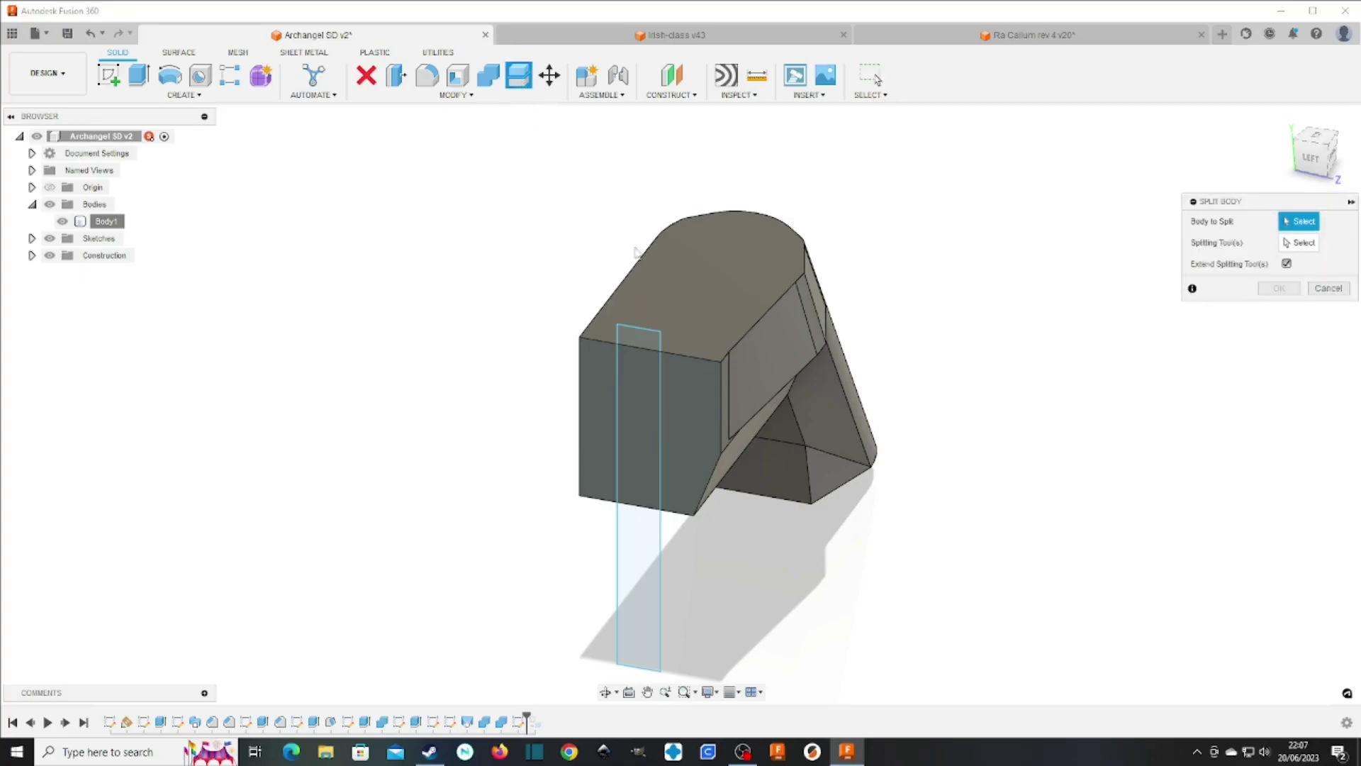
pyautogui.click(815, 343)
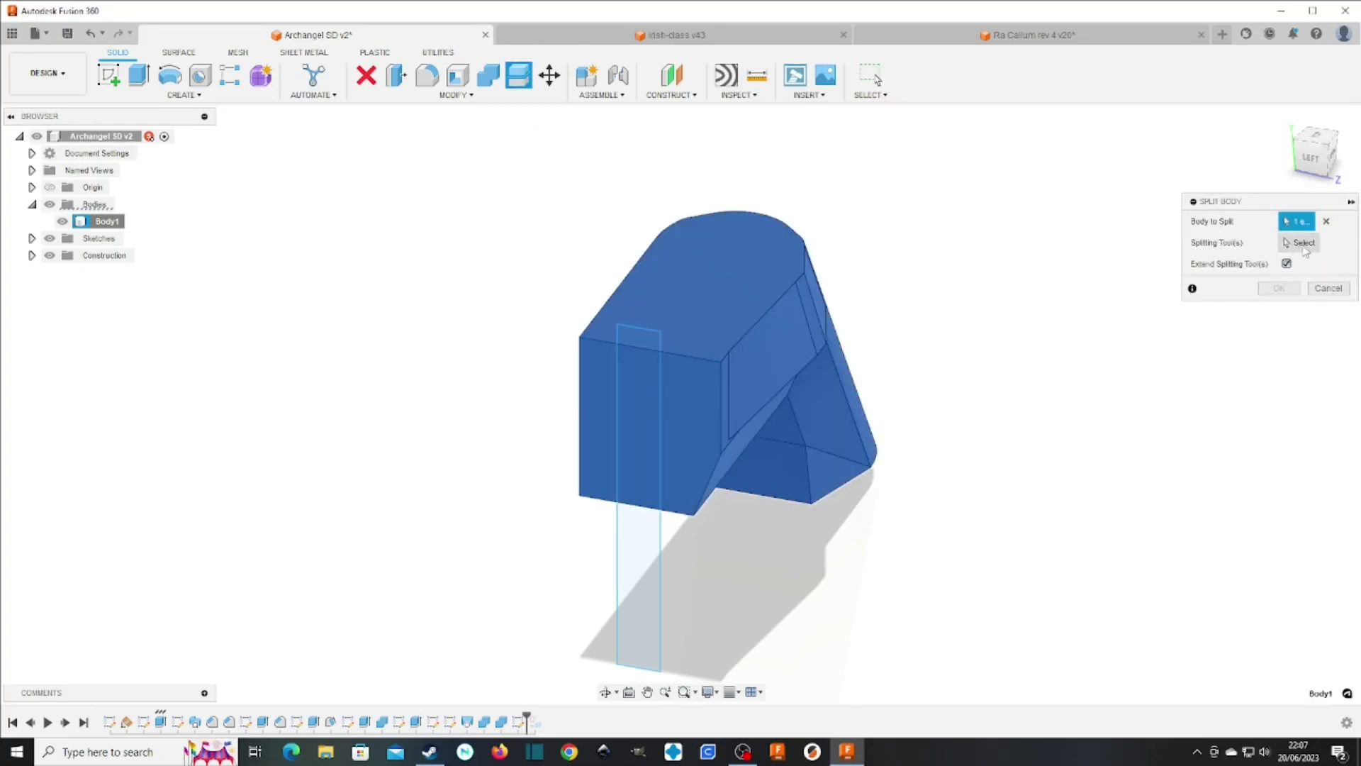
pyautogui.click(636, 329)
pyautogui.click(1279, 288)
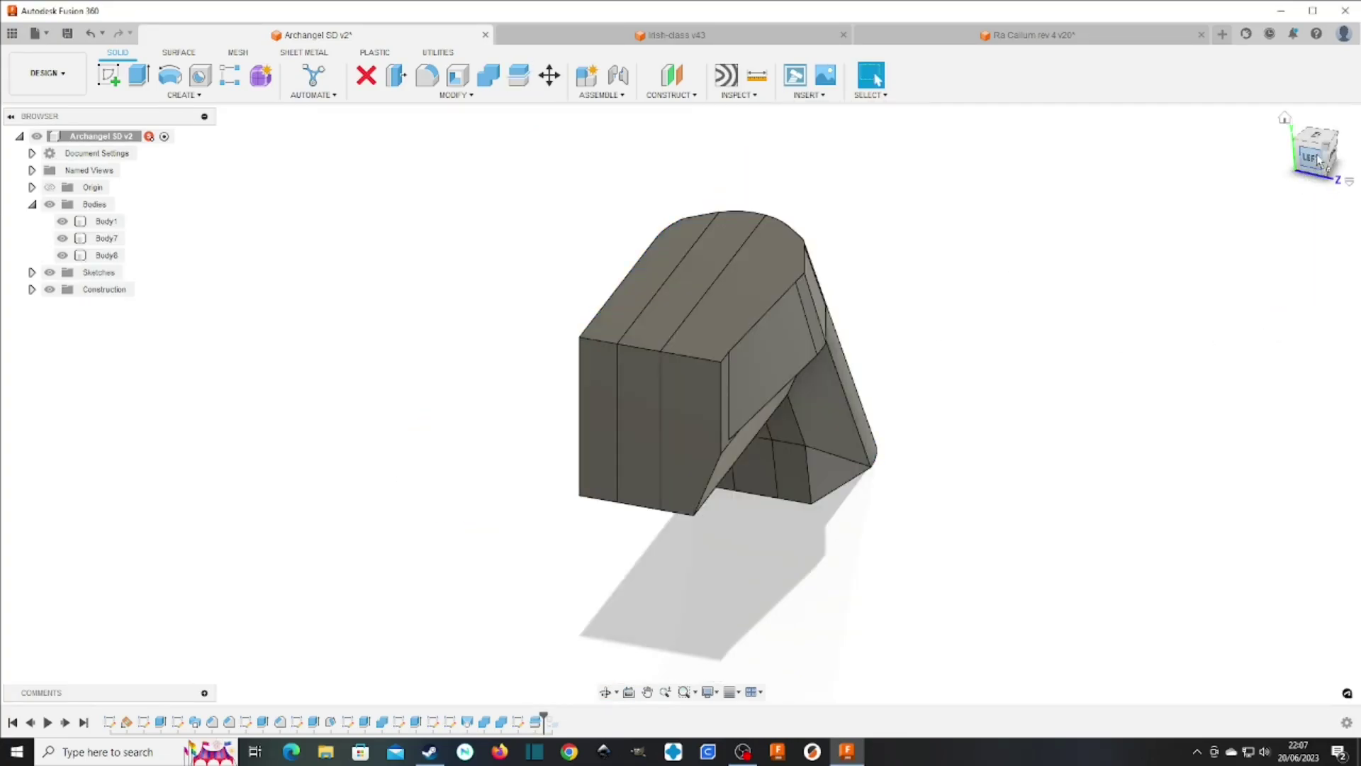
# Offset the centre strip face and top end face by -1 mm
pyautogui.moveTo(1317, 161); pyautogui.dragTo(1261, 163)
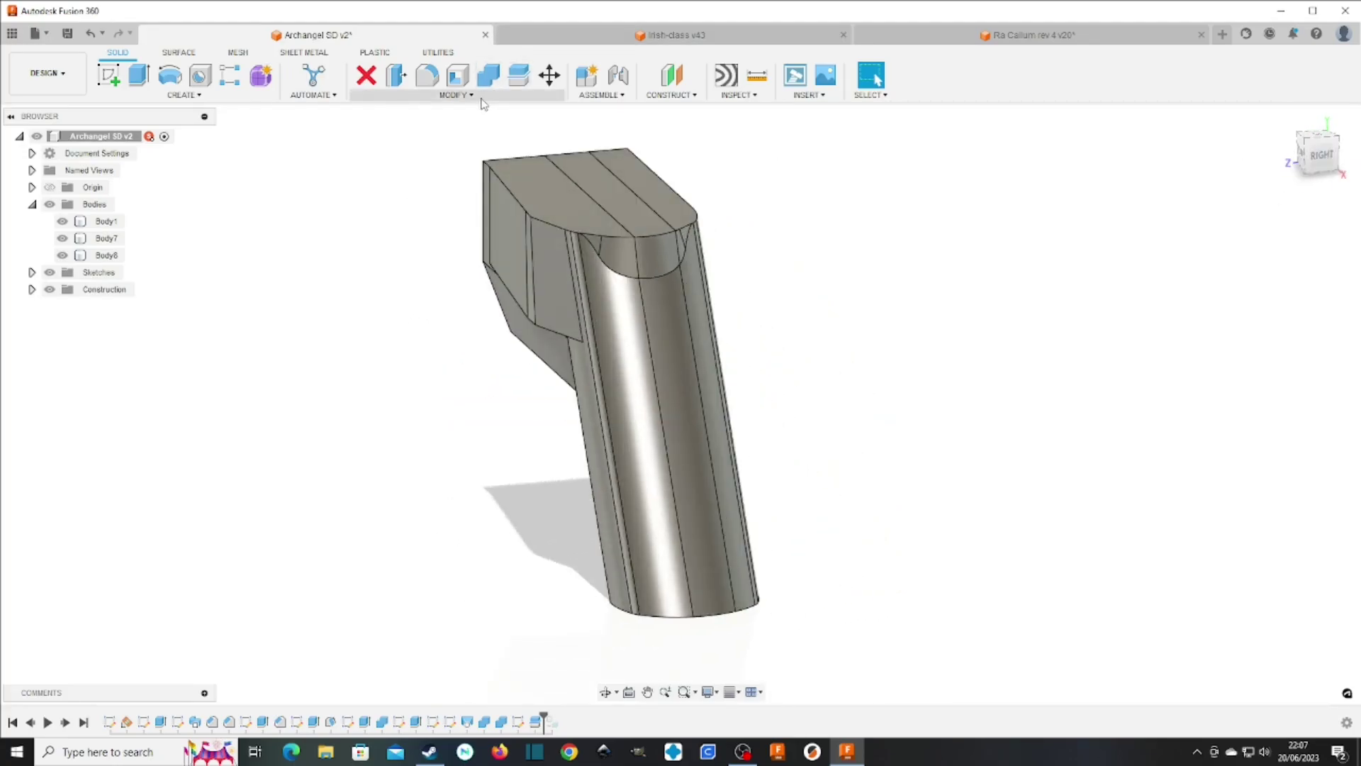
pyautogui.click(456, 94)
pyautogui.click(419, 207)
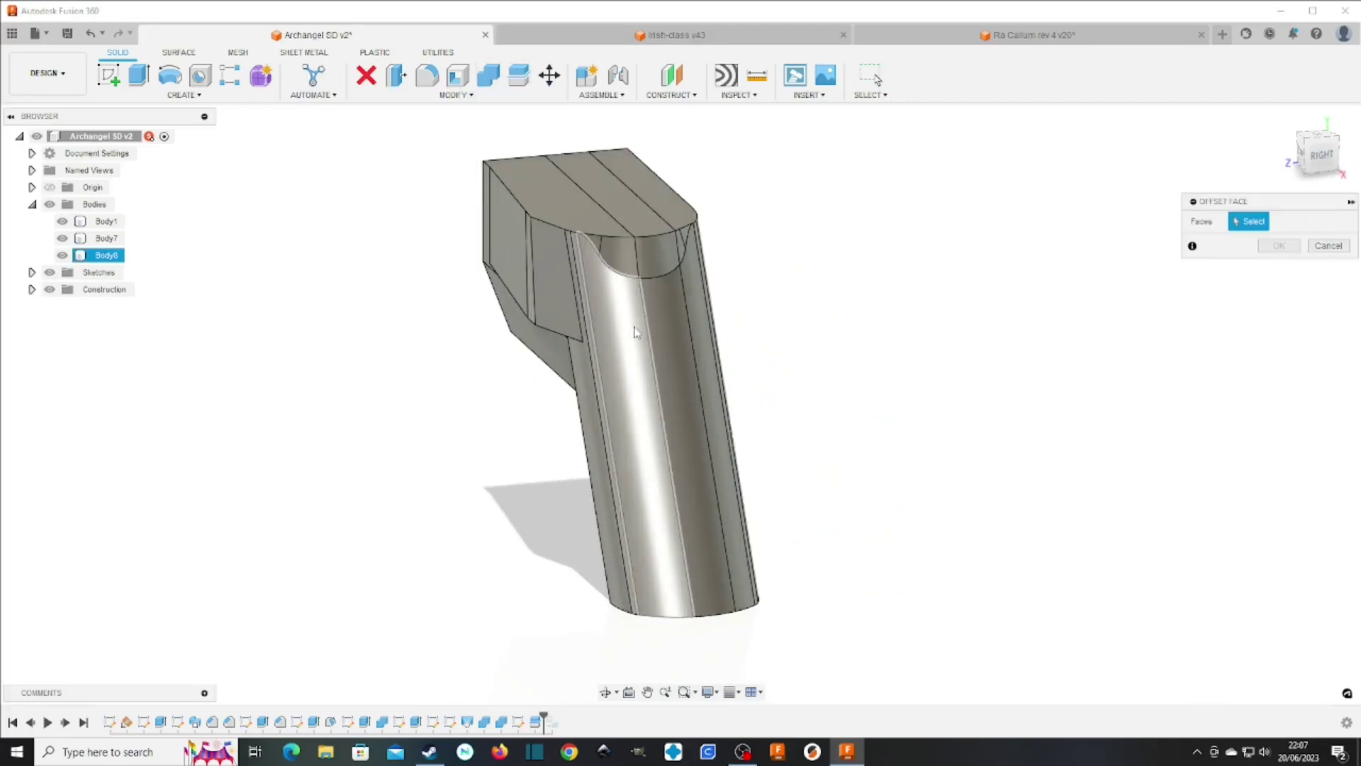
pyautogui.click(698, 329)
pyautogui.click(681, 326)
pyautogui.click(664, 263)
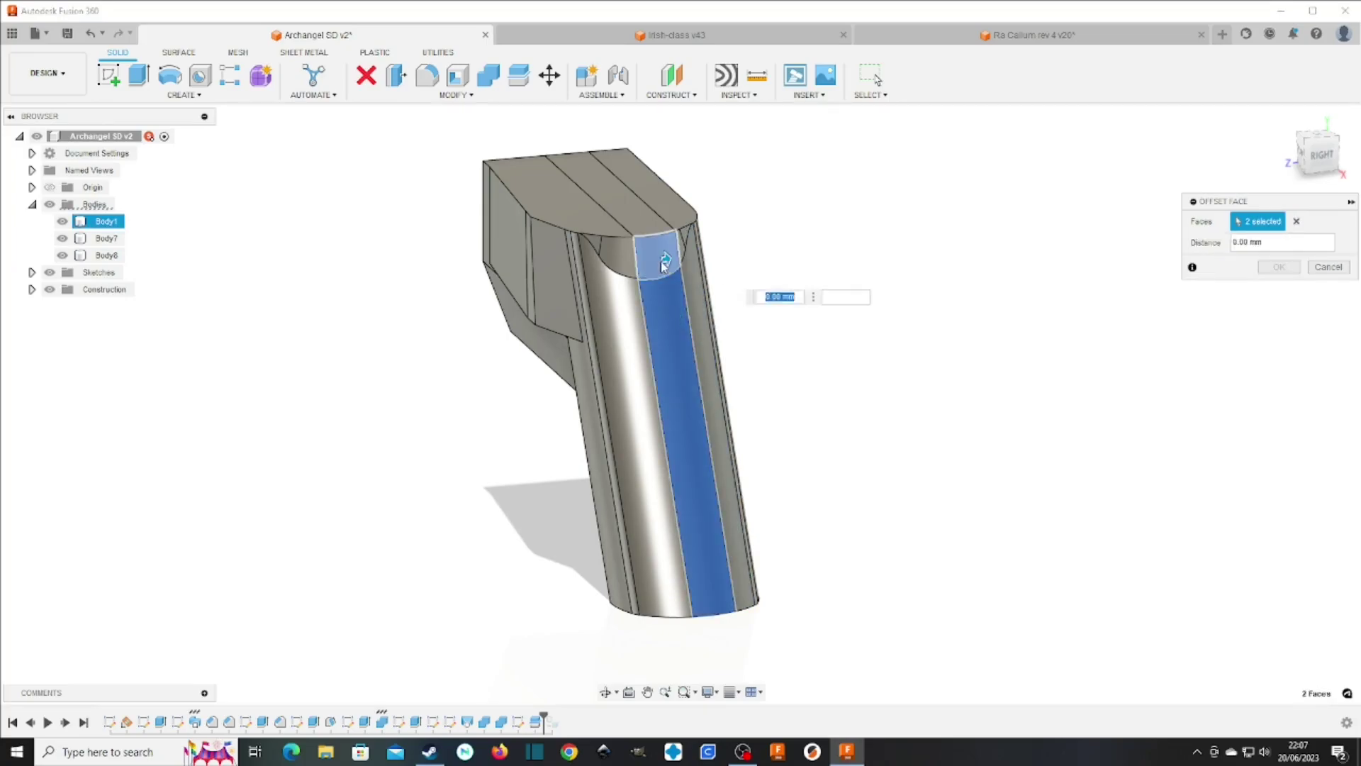
pyautogui.write('-0')
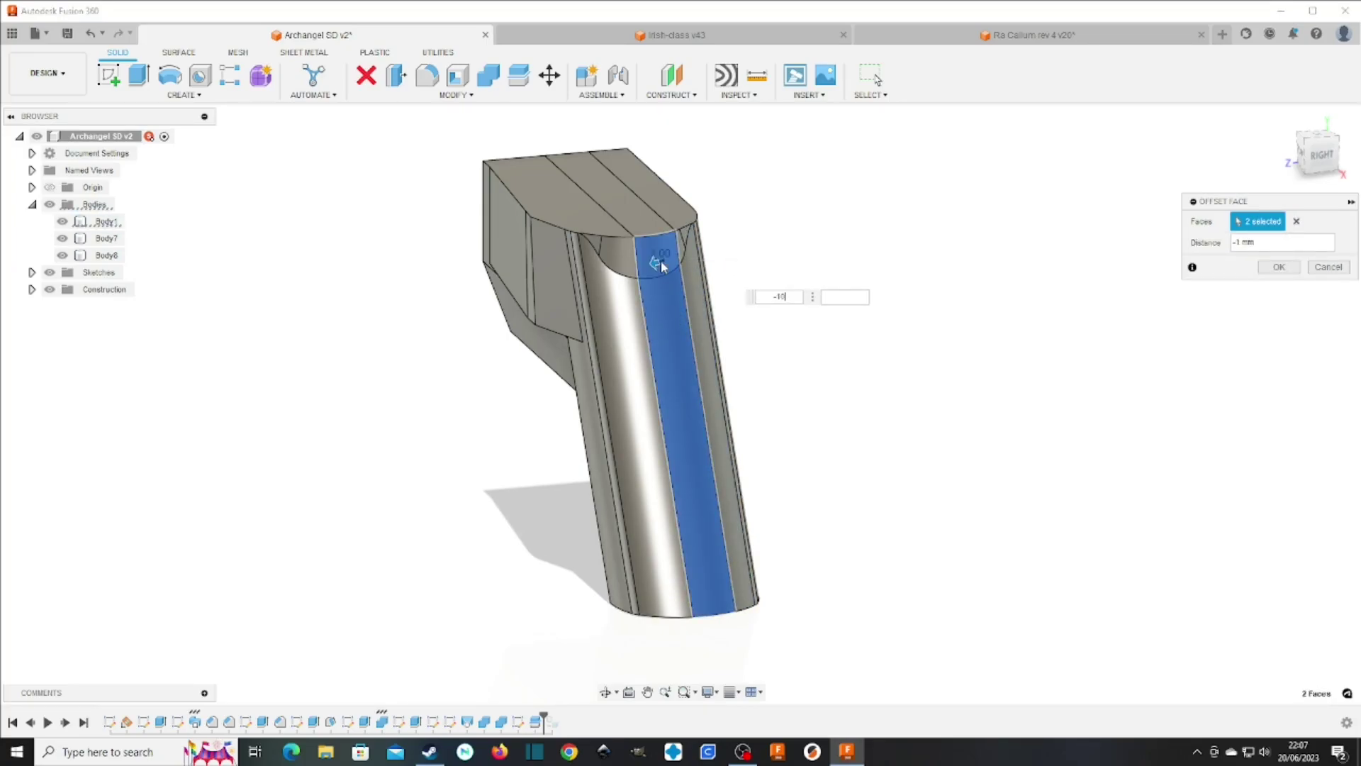
pyautogui.press('Return')
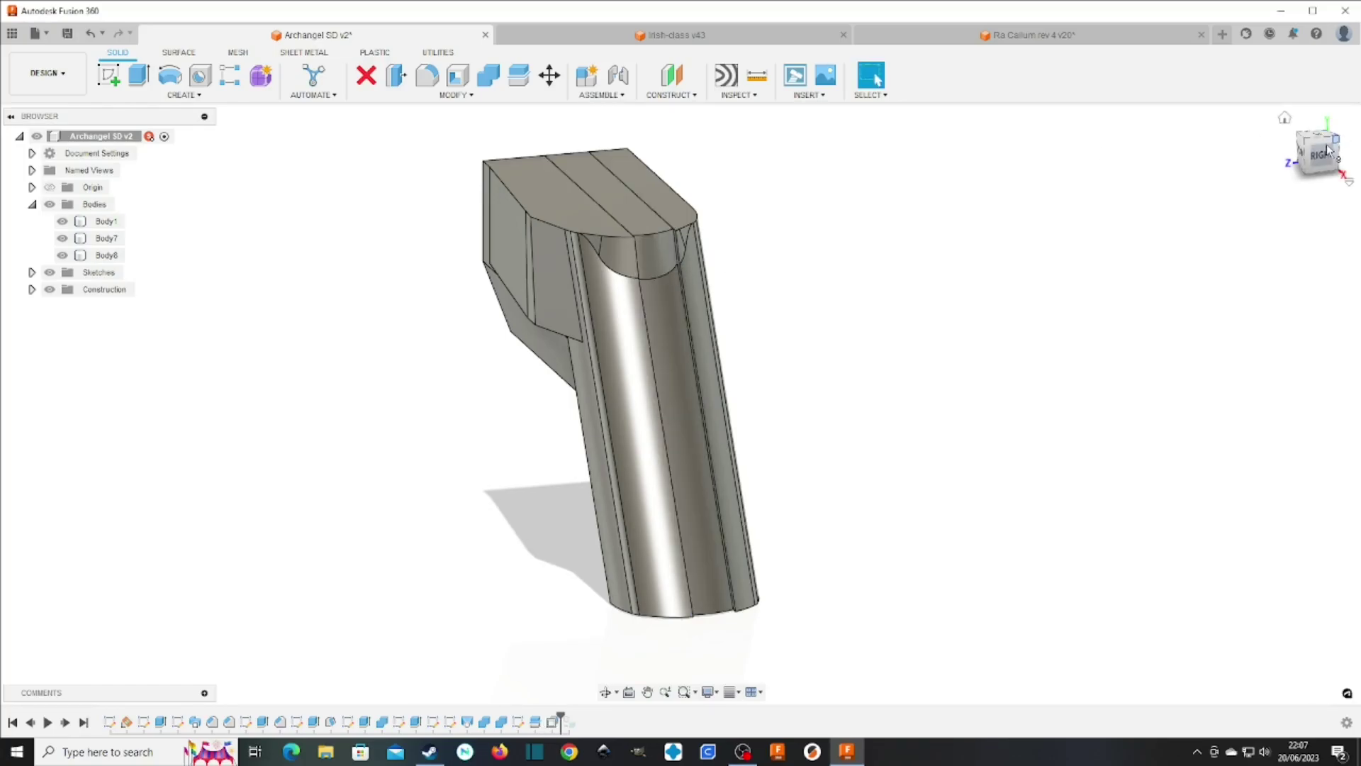
pyautogui.moveTo(680, 405)
pyautogui.keyDown('shift'); pyautogui.mouseDown(button='middle')
pyautogui.moveTo(443, 418)
pyautogui.moveTo(759, 401)
pyautogui.moveTo(917, 220)
pyautogui.mouseUp(button='middle'); pyautogui.keyUp('shift')
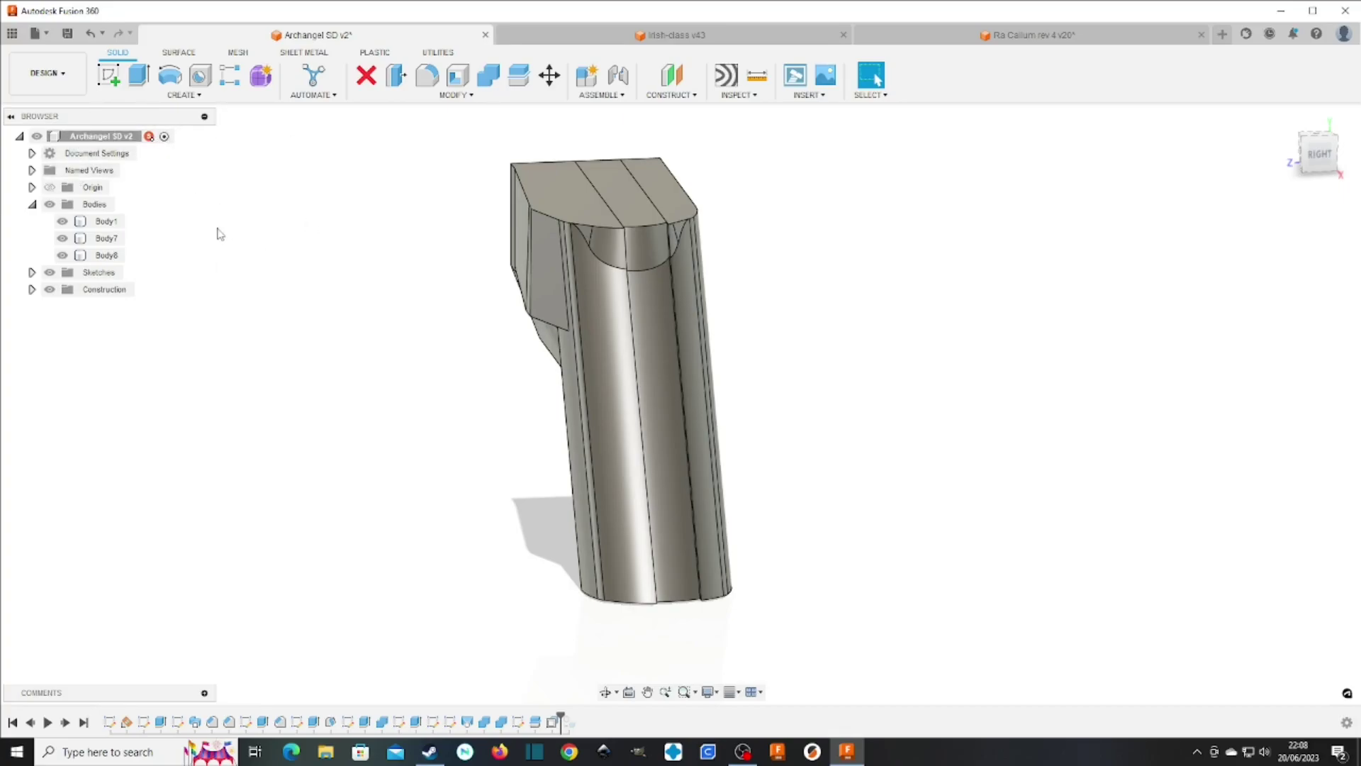
# Undo the offset, split and rectangle sketch, then close Archangel SD v2 choosing Don't Save
pyautogui.click(102, 36)
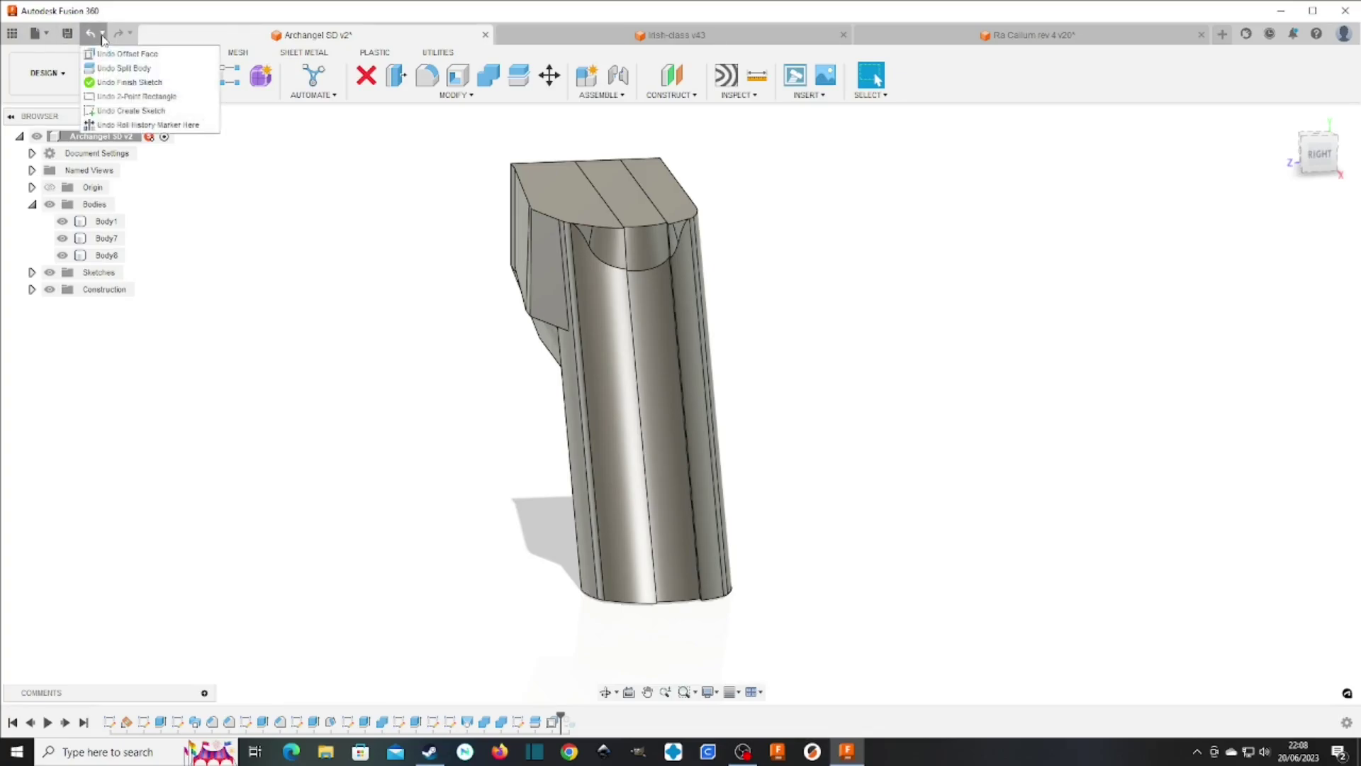
pyautogui.click(89, 34)
pyautogui.click(91, 35)
pyautogui.click(92, 37)
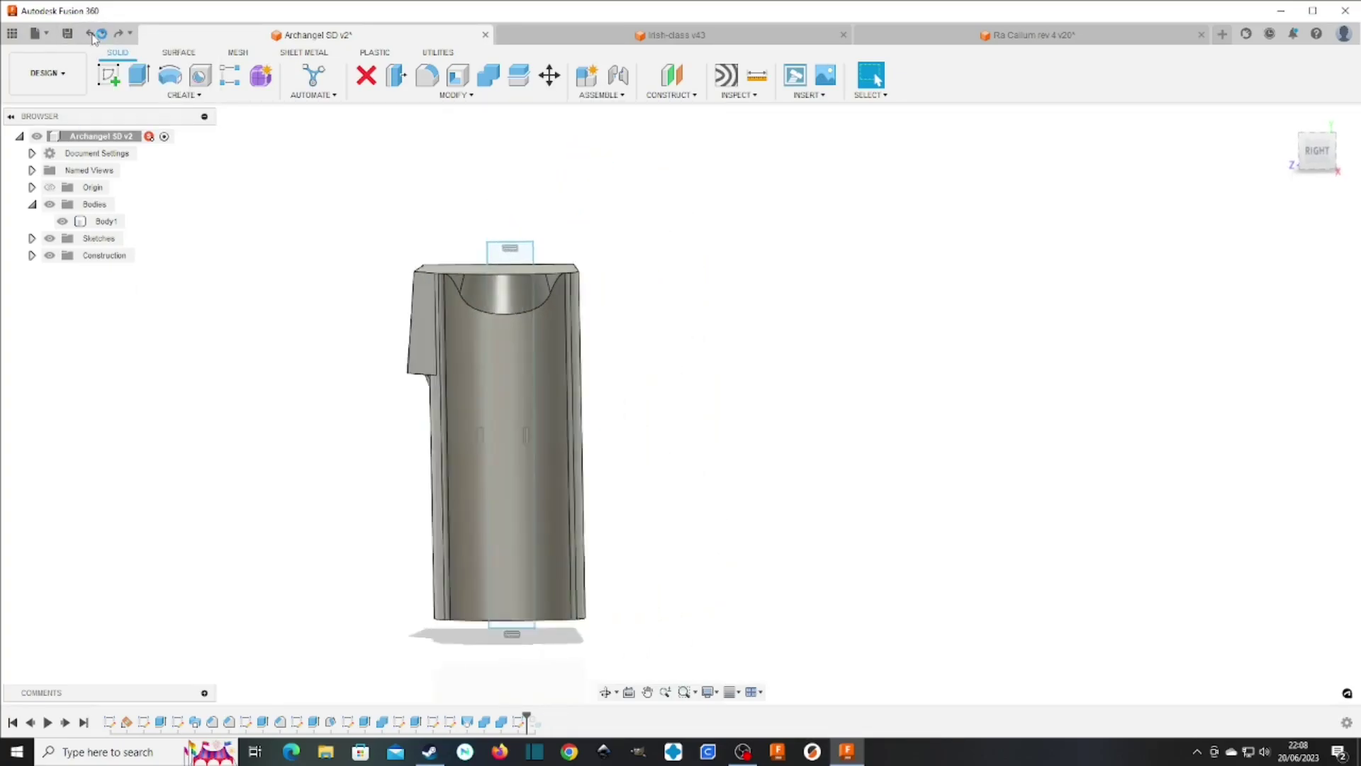
pyautogui.click(92, 37)
pyautogui.click(92, 37)
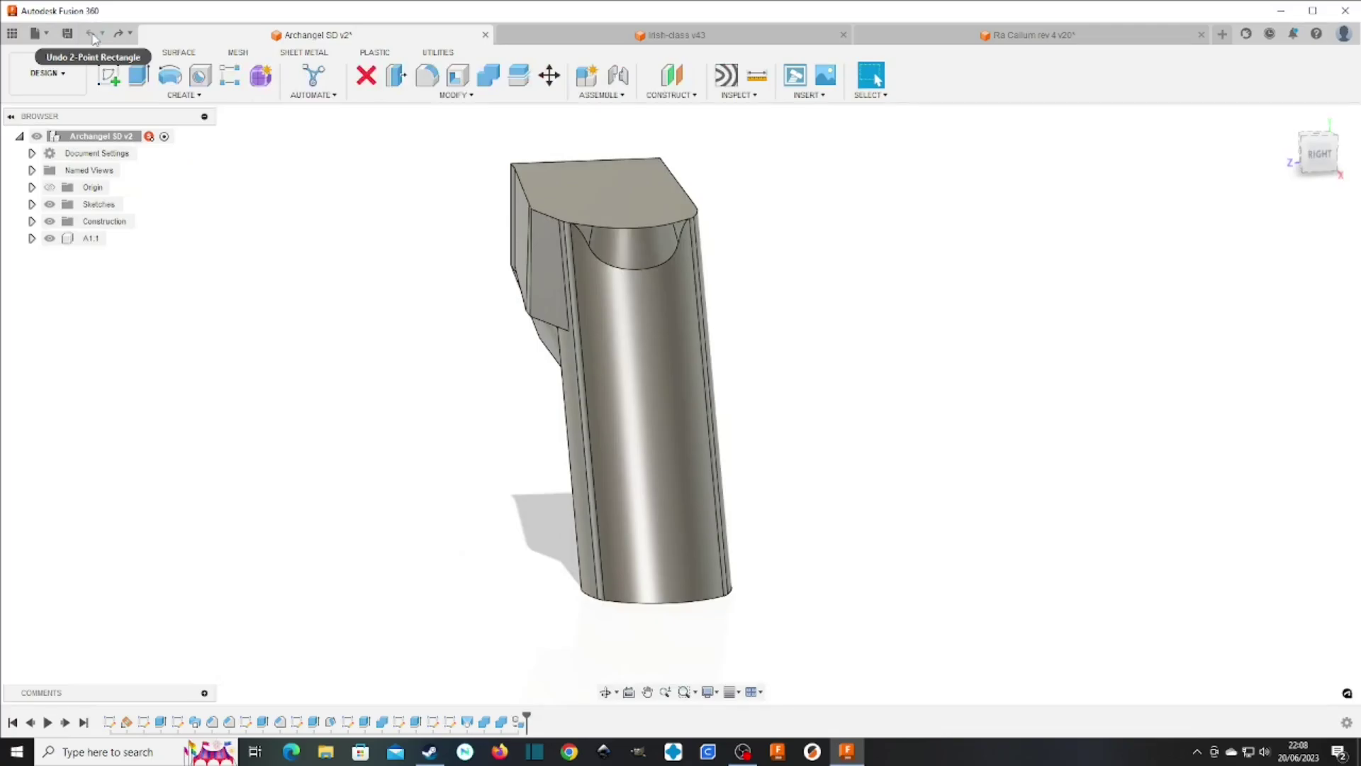
pyautogui.click(485, 35)
pyautogui.click(785, 409)
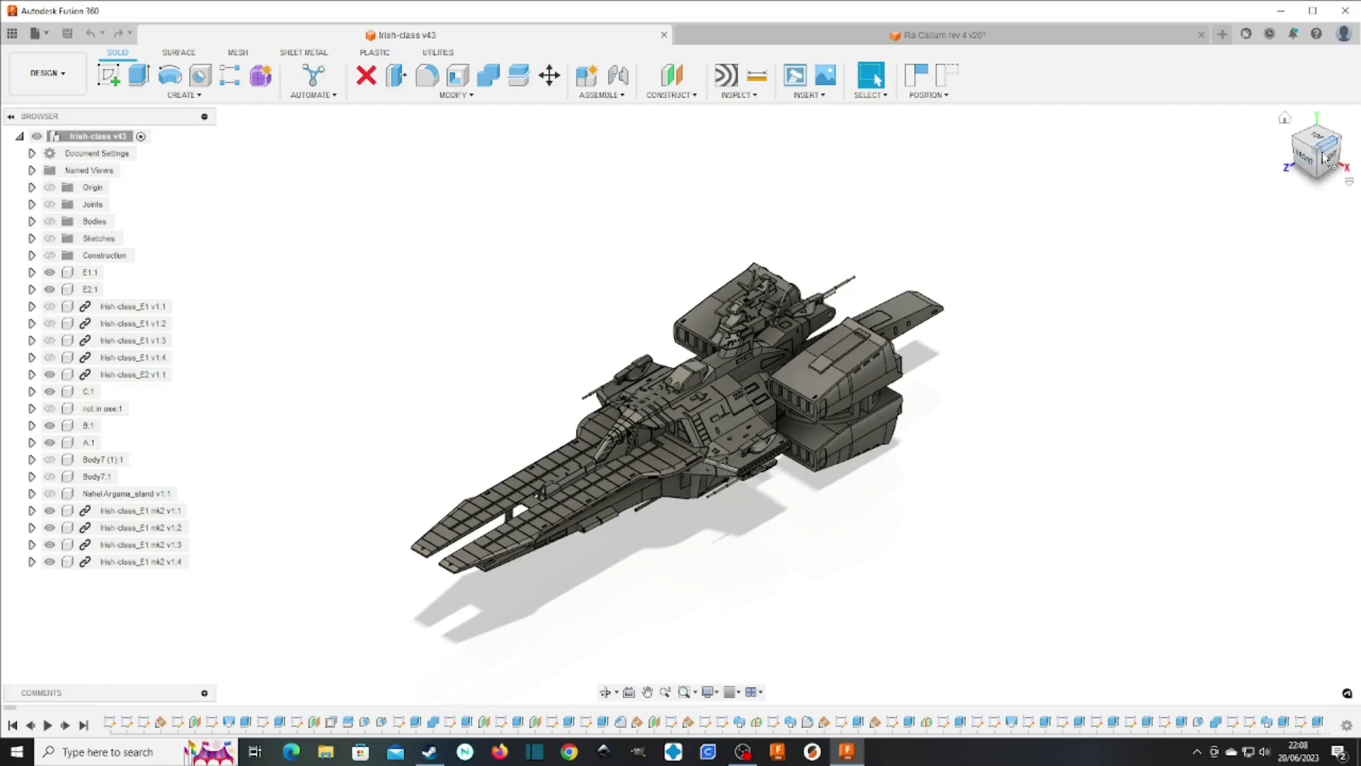
pyautogui.click(1317, 151)
pyautogui.moveTo(679, 390)
pyautogui.keyDown('shift'); pyautogui.mouseDown(button='middle')
pyautogui.moveTo(765, 386)
pyautogui.moveTo(844, 350)
pyautogui.mouseUp(button='middle'); pyautogui.keyUp('shift')
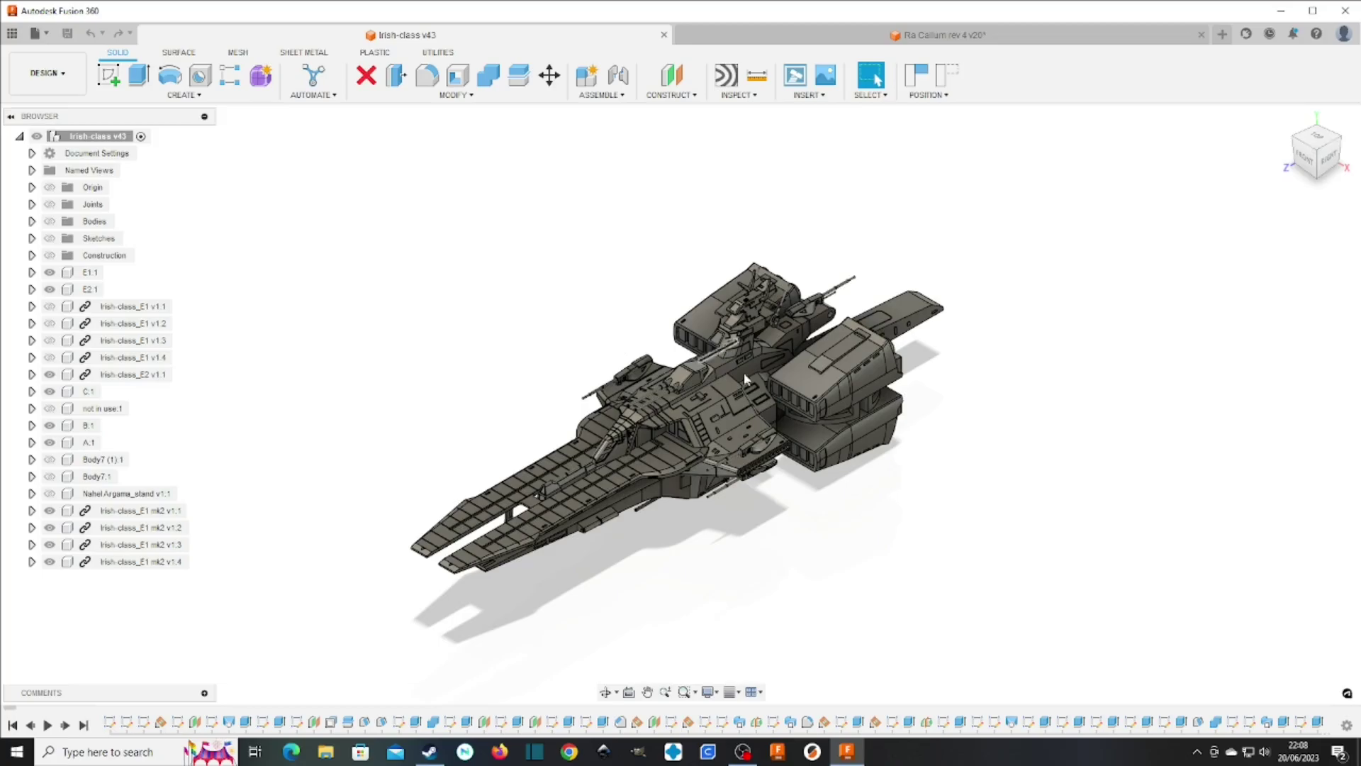
pyautogui.scroll(5, 662, 426)
pyautogui.scroll(-3, 832, 402)
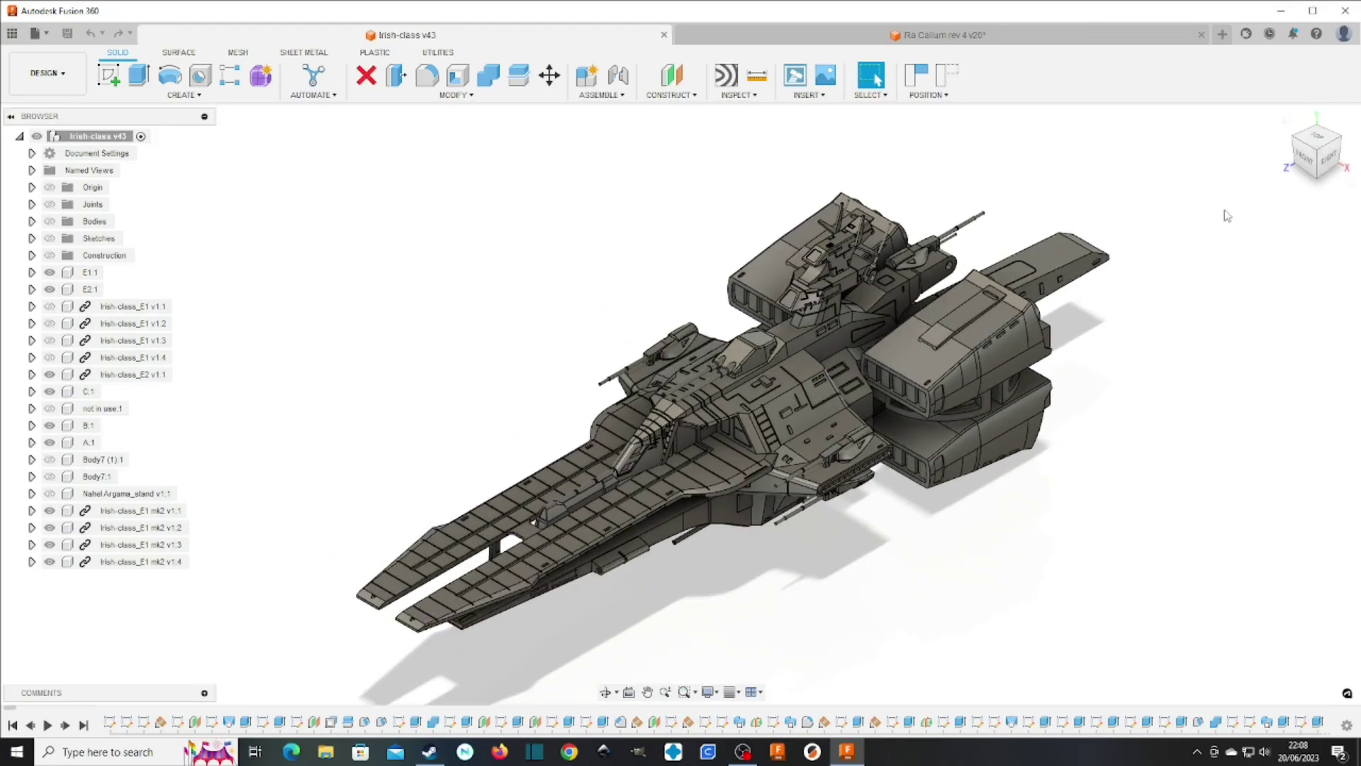
pyautogui.click(1328, 164)
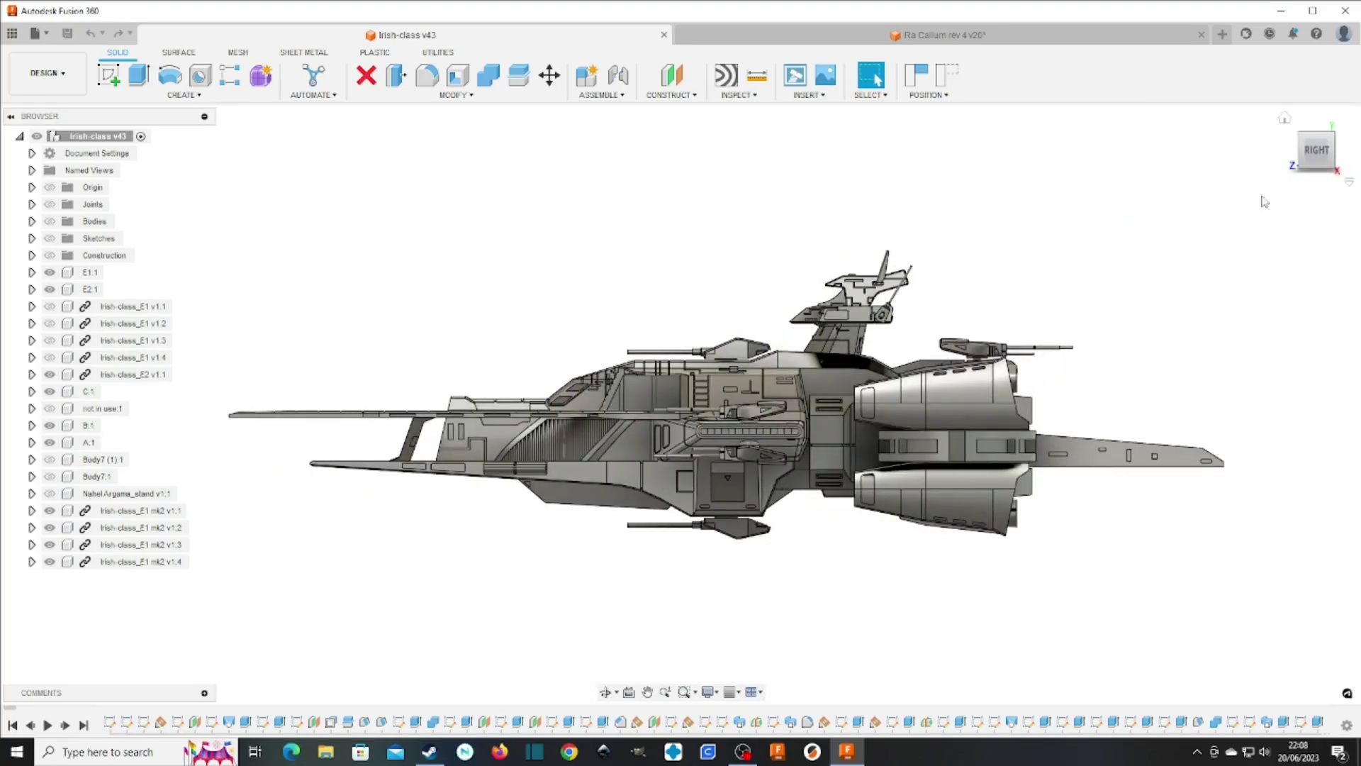
pyautogui.click(1302, 138)
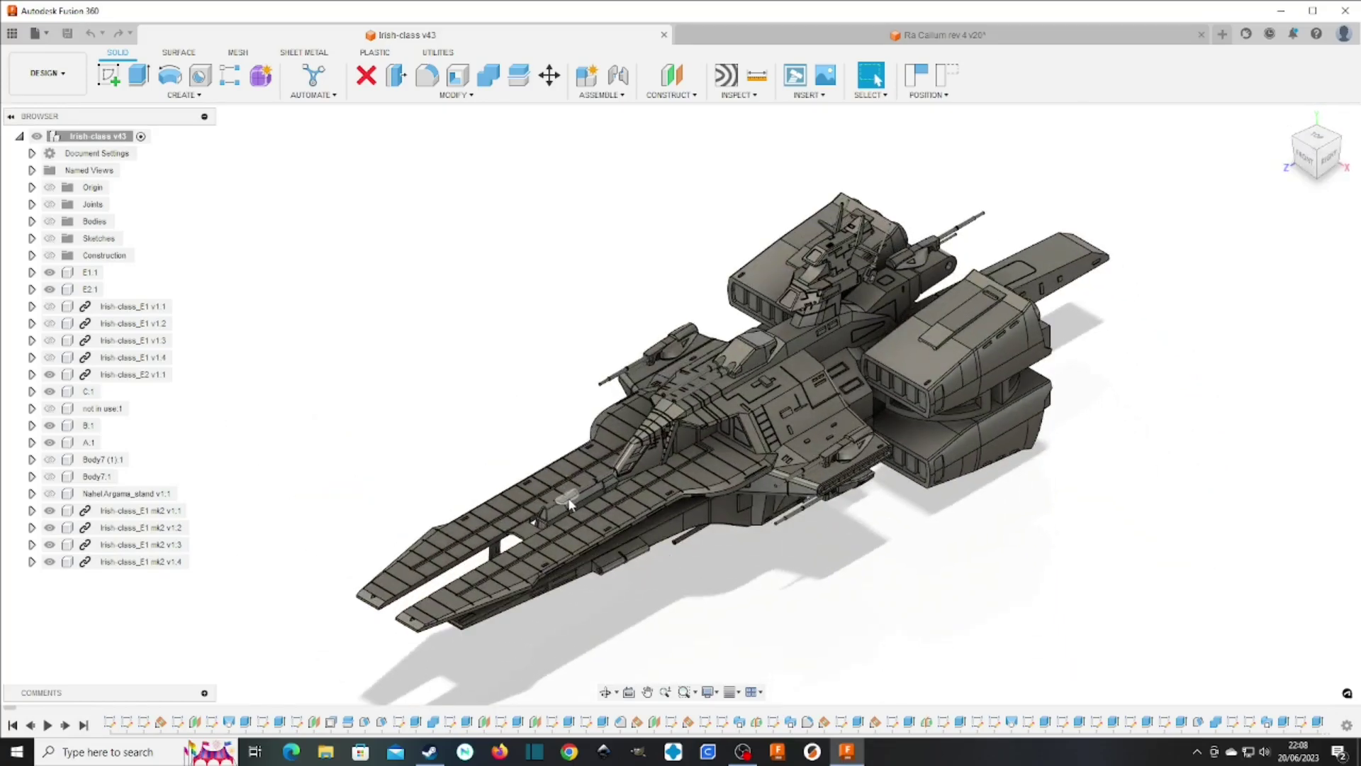
pyautogui.scroll(8, 772, 414)
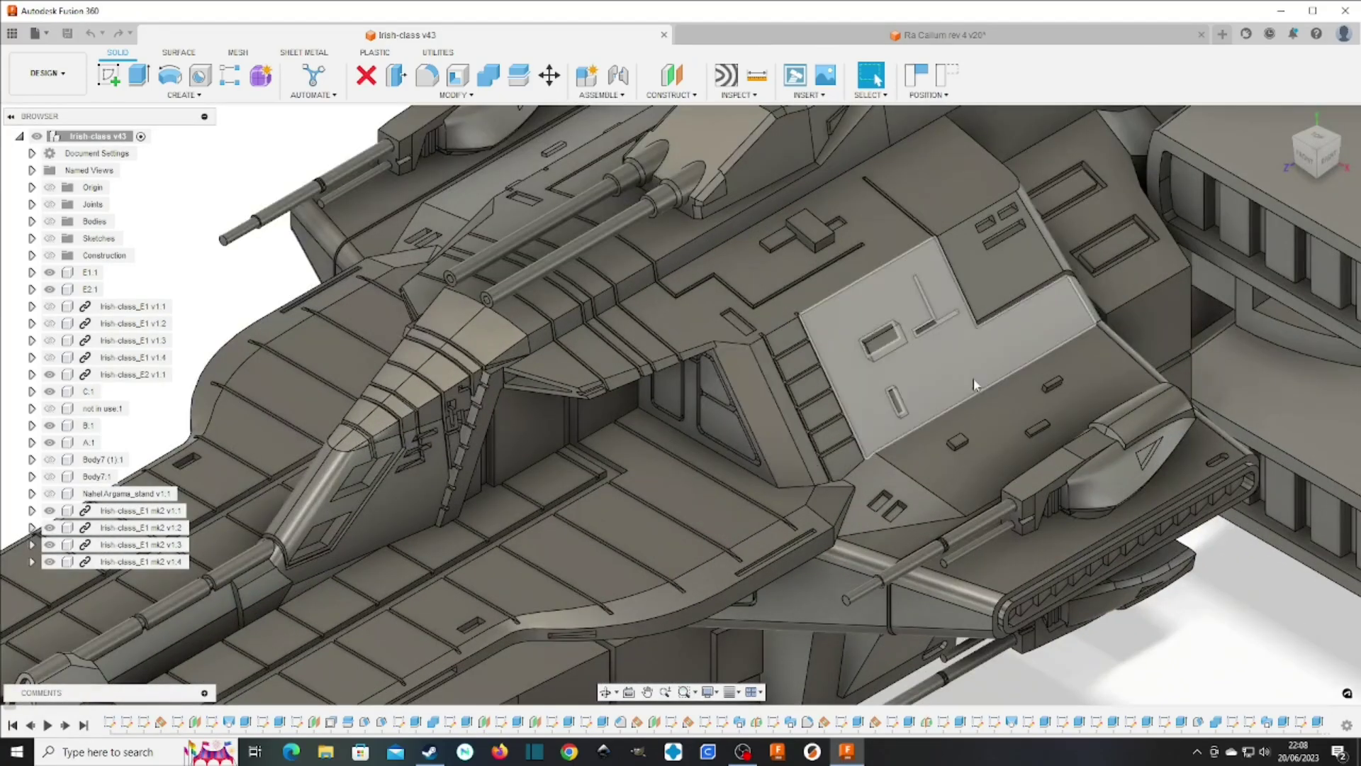
pyautogui.moveTo(844, 348); pyautogui.dragTo(897, 369, button='middle')
pyautogui.press('F6')
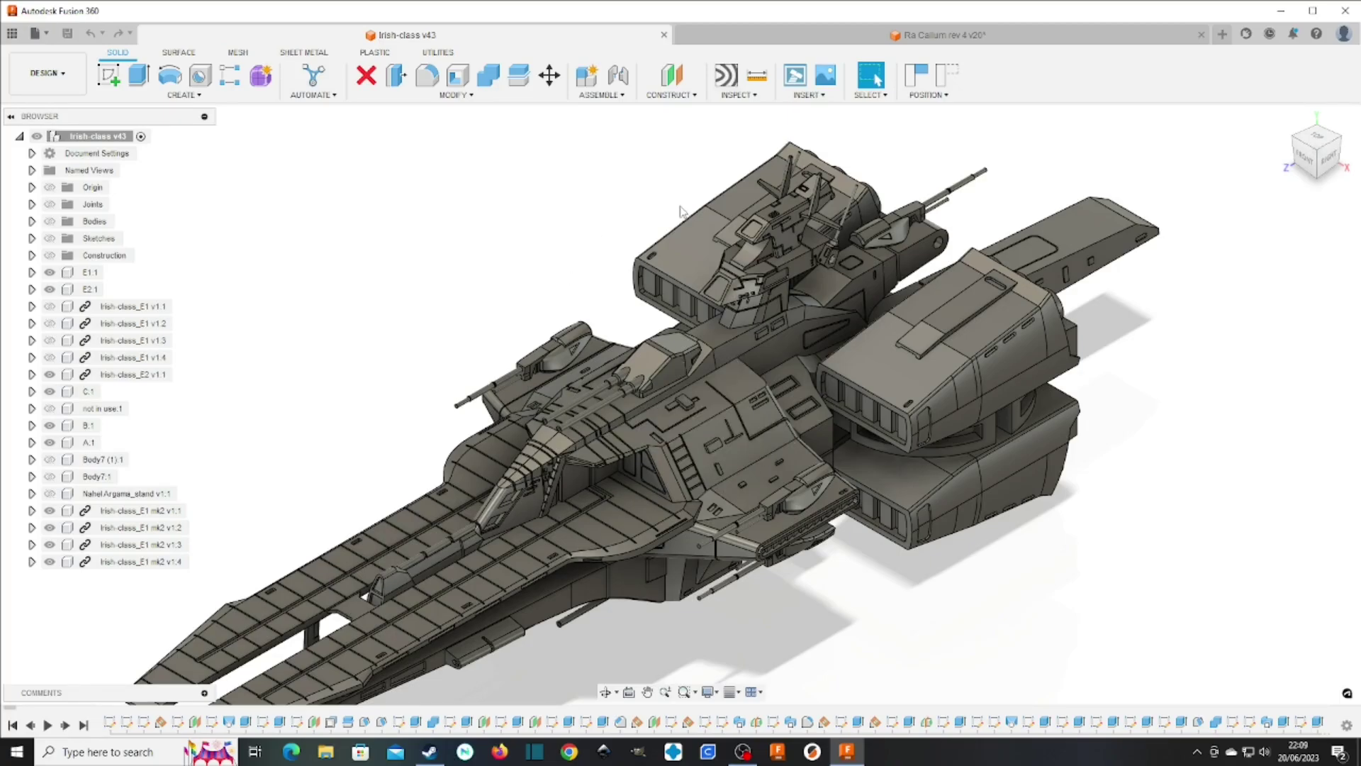
pyautogui.moveTo(682, 403)
pyautogui.keyDown('shift'); pyautogui.mouseDown(button='middle')
pyautogui.moveTo(943, 432)
pyautogui.moveTo(1063, 418)
pyautogui.moveTo(587, 276)
pyautogui.mouseUp(button='middle'); pyautogui.keyUp('shift')
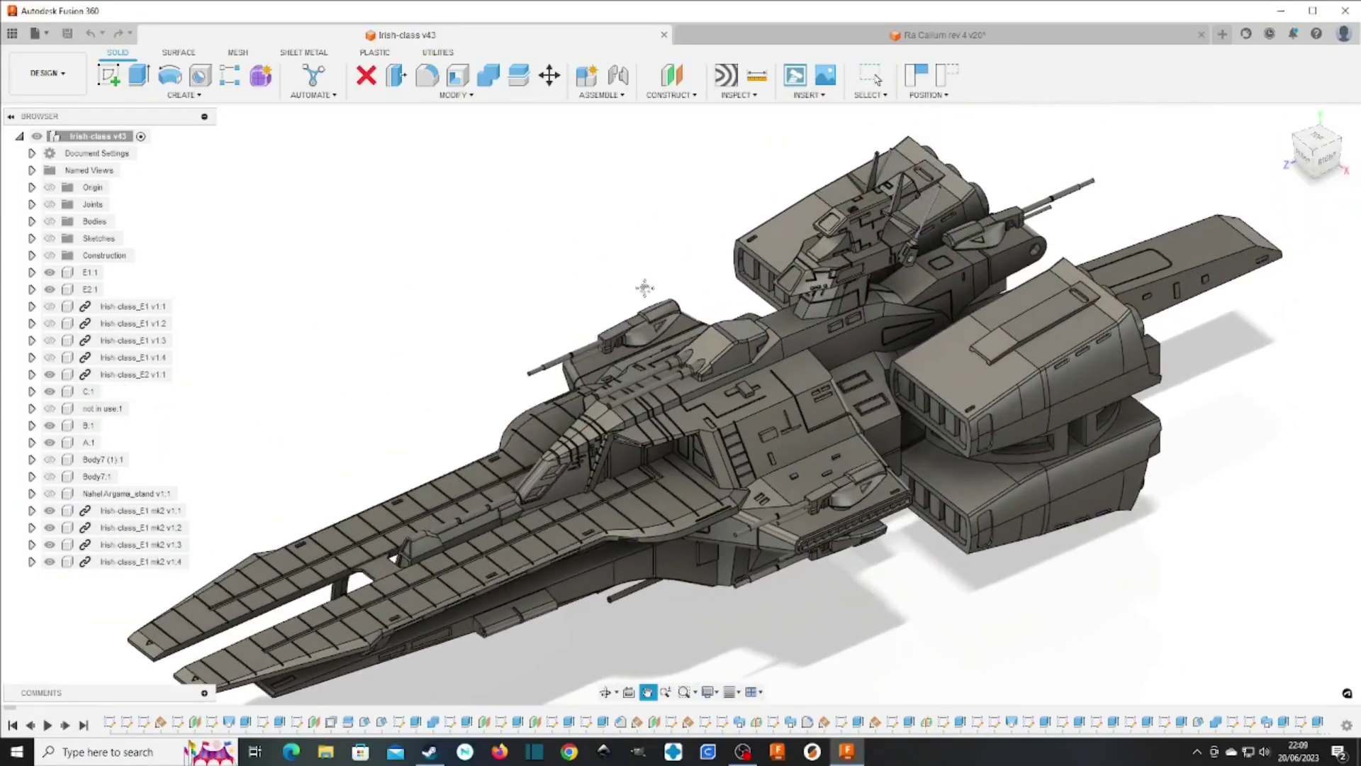
pyautogui.scroll(-3, 691, 268)
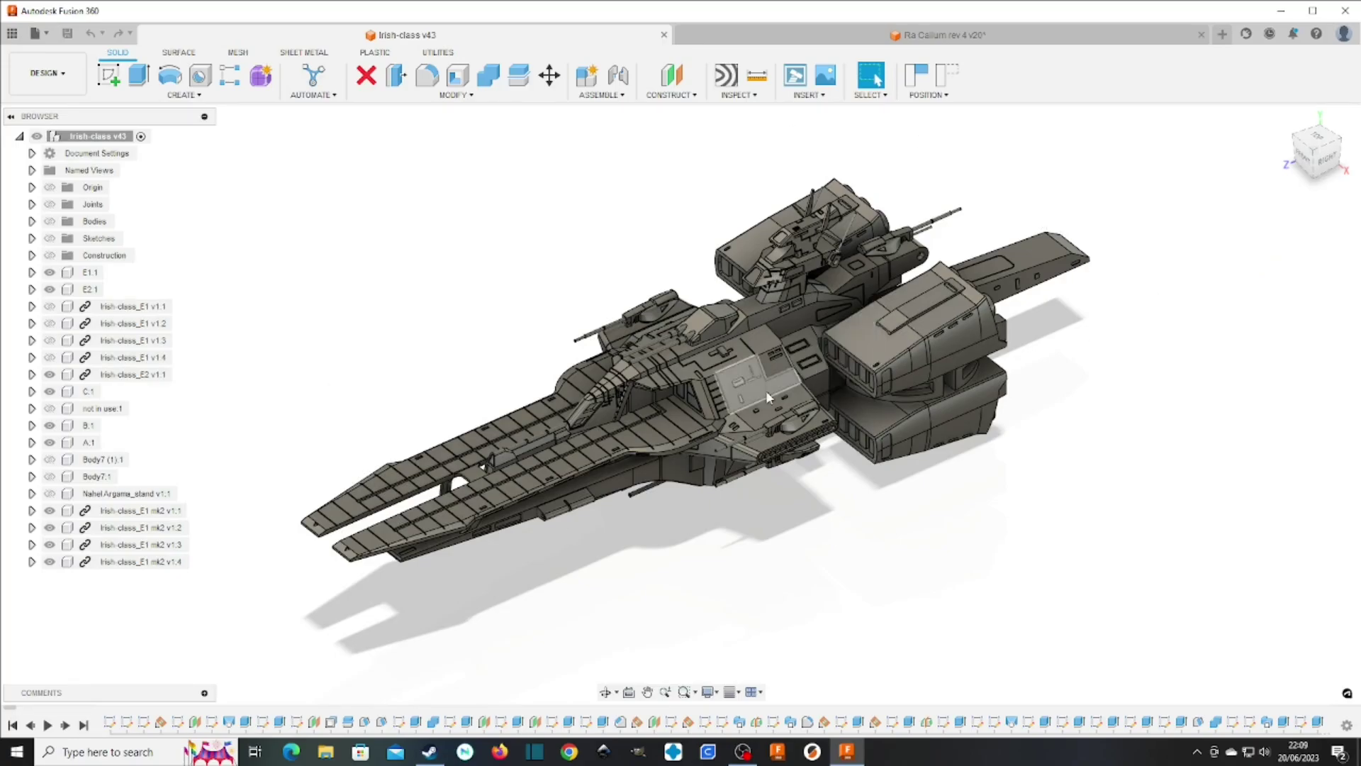
pyautogui.scroll(5, 609, 399)
pyautogui.scroll(8, 674, 347)
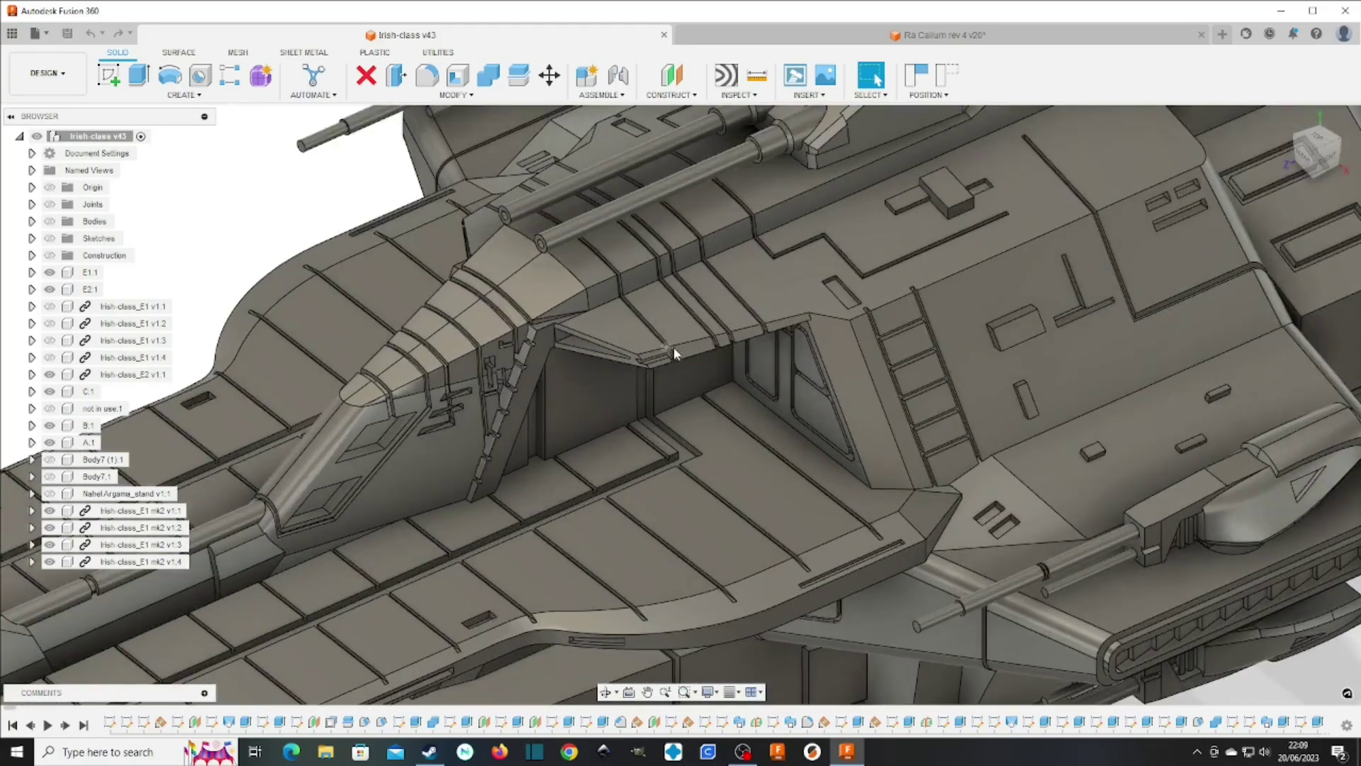
pyautogui.scroll(-6, 684, 360)
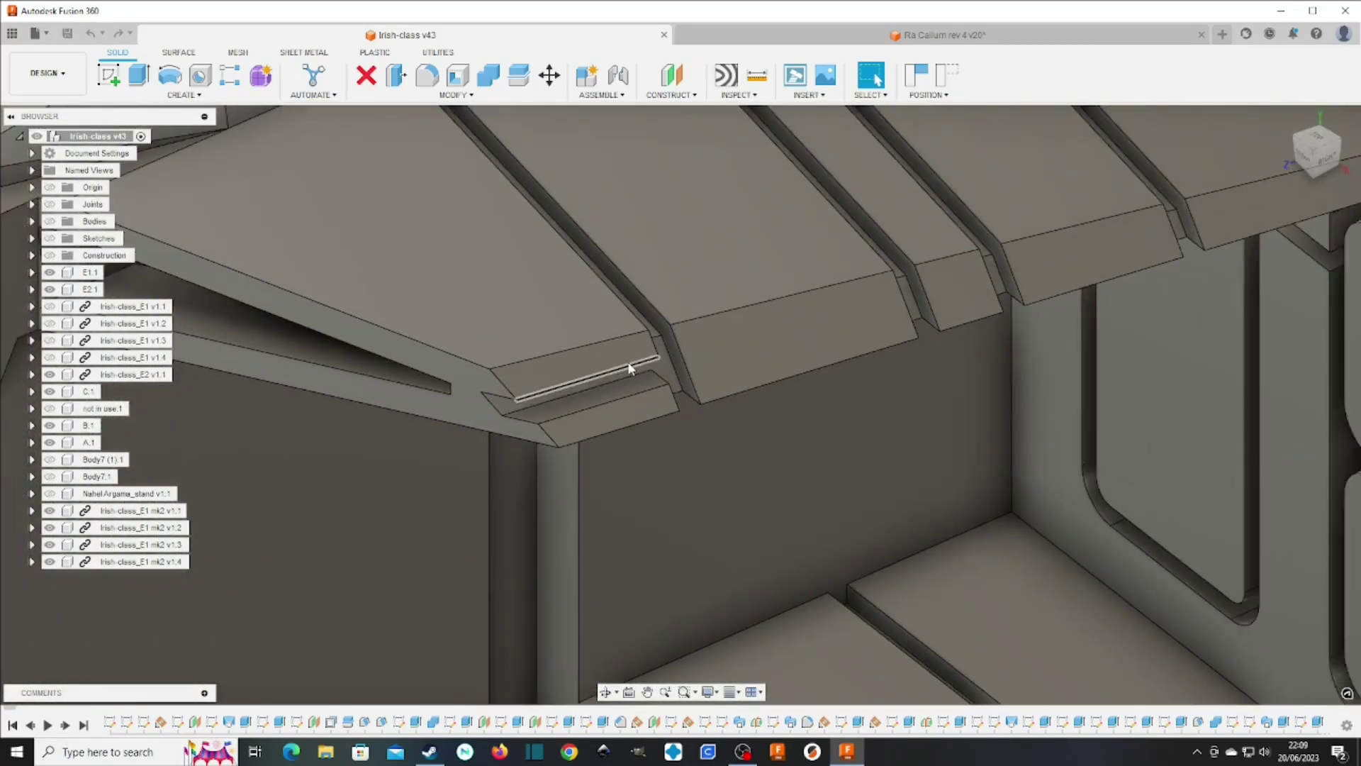
pyautogui.scroll(-10, 653, 375)
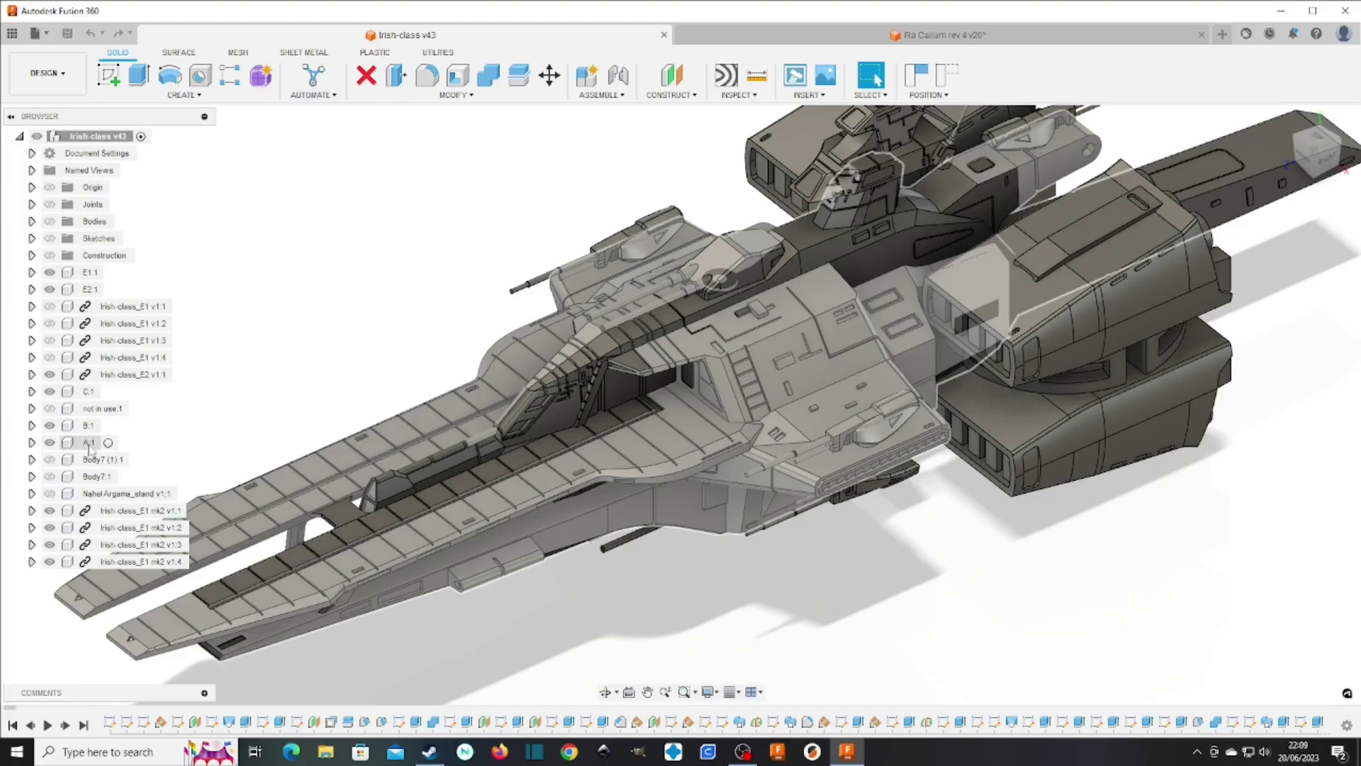
pyautogui.click(88, 443)
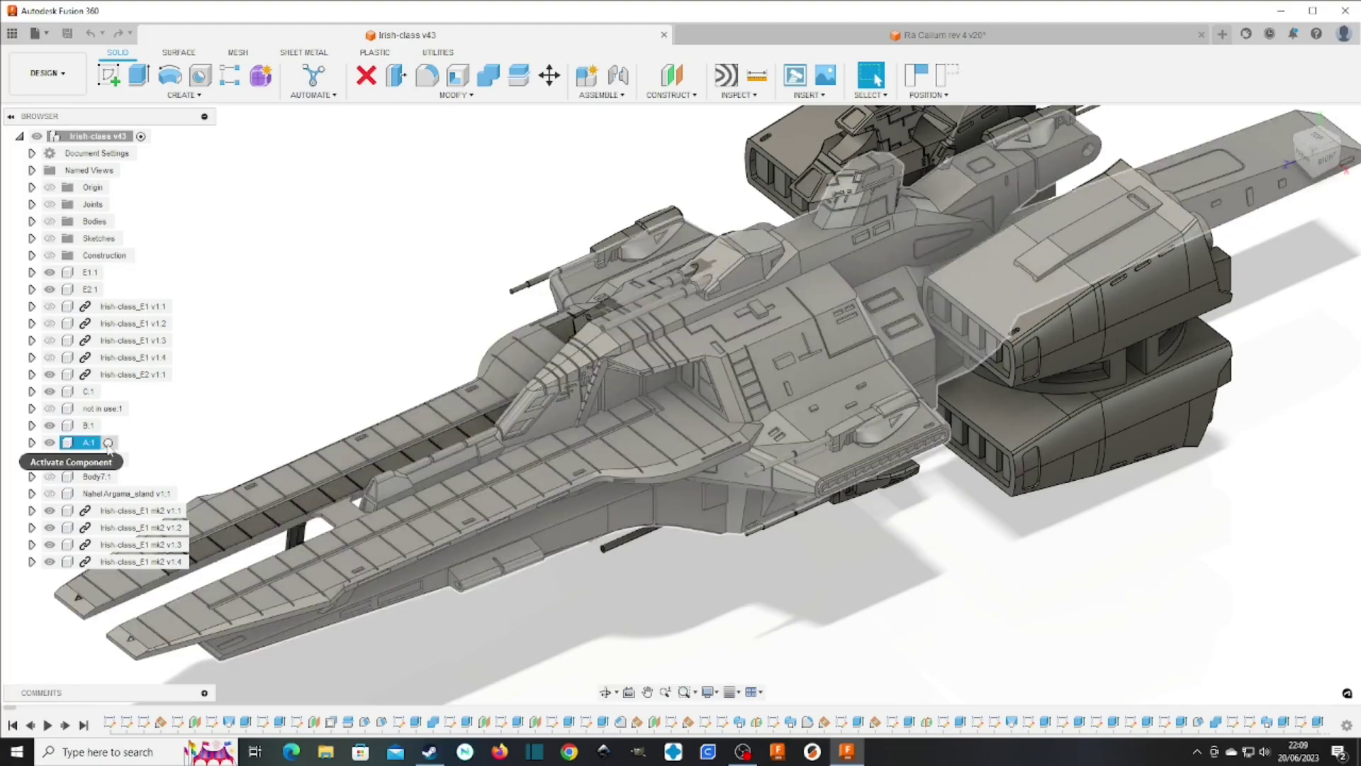
pyautogui.click(107, 442)
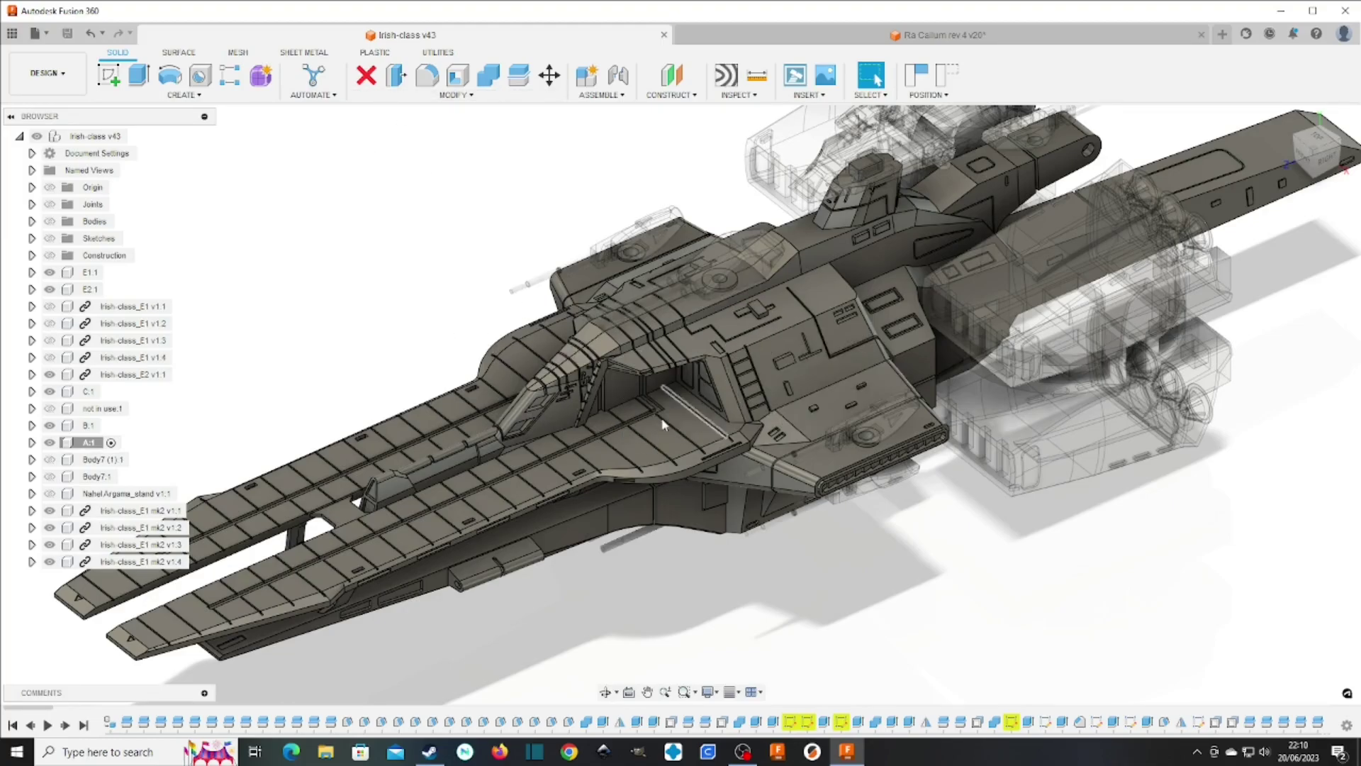
pyautogui.click(32, 442)
pyautogui.click(44, 476)
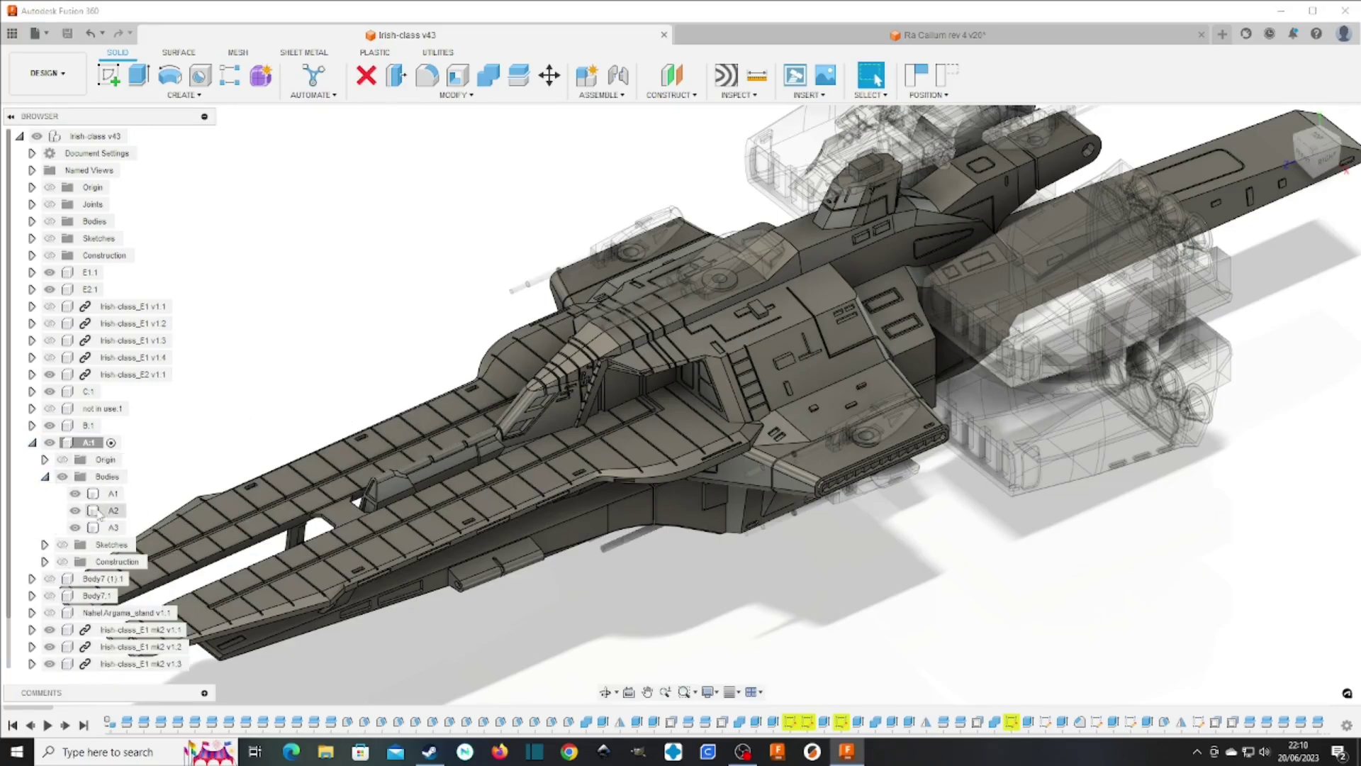
pyautogui.click(32, 443)
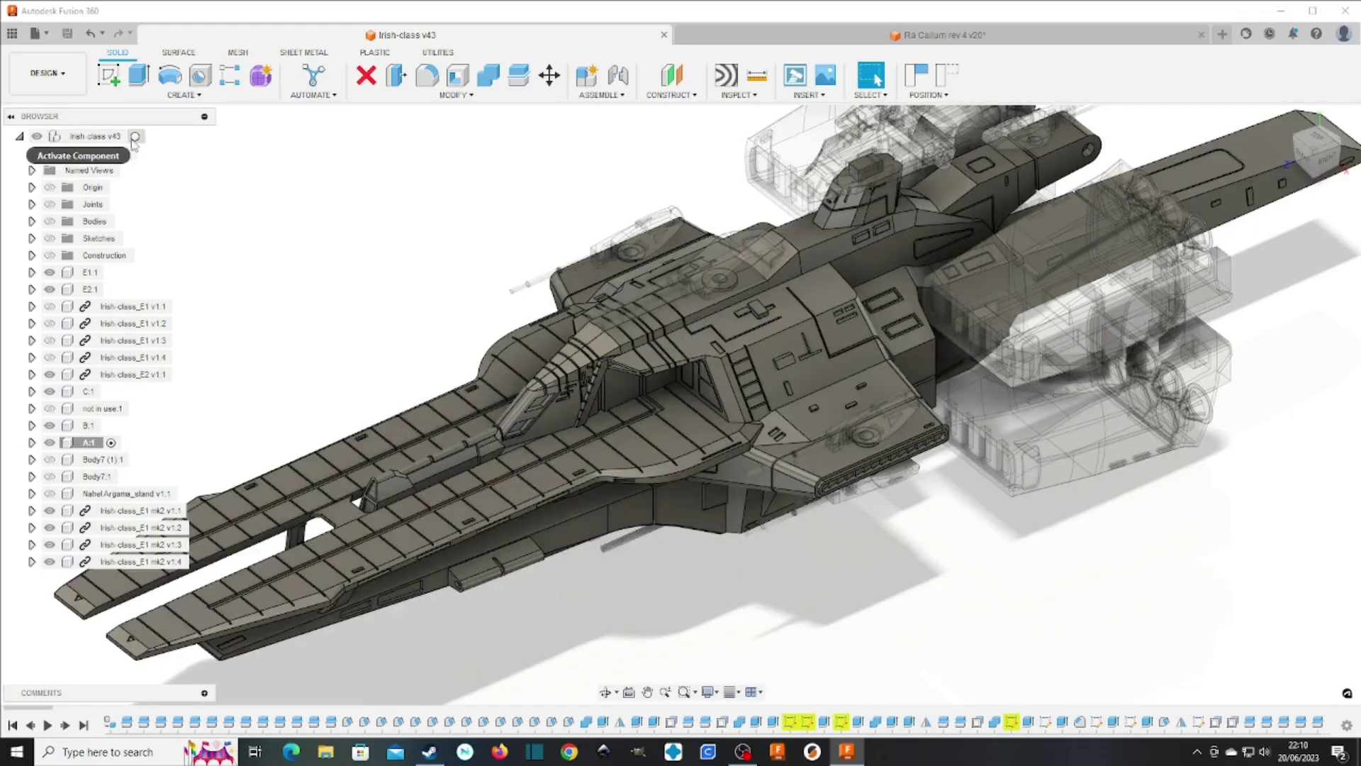
pyautogui.doubleClick(113, 136)
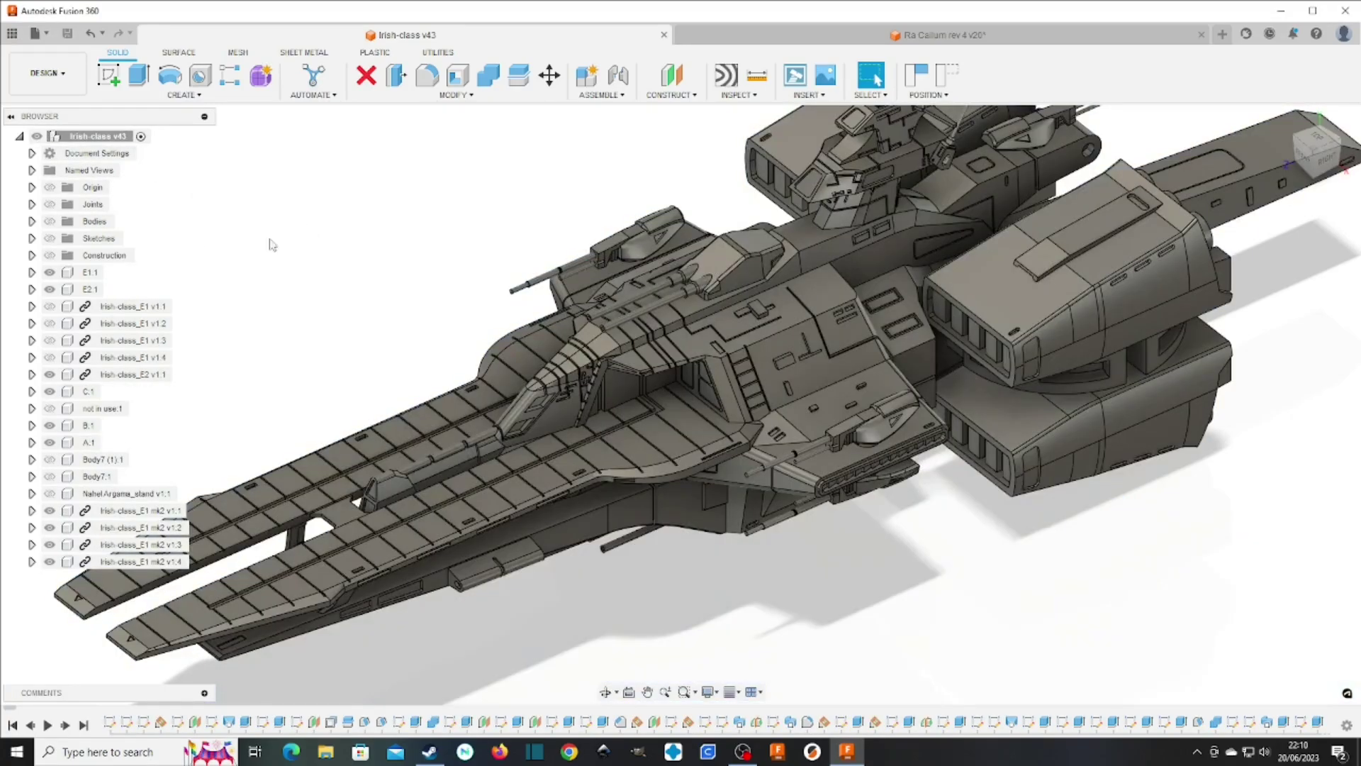
# Show the top-level Body8:1 pillar and the Nahel Argama_stand to view the ship on its stand
pyautogui.click(50, 221)
pyautogui.click(32, 221)
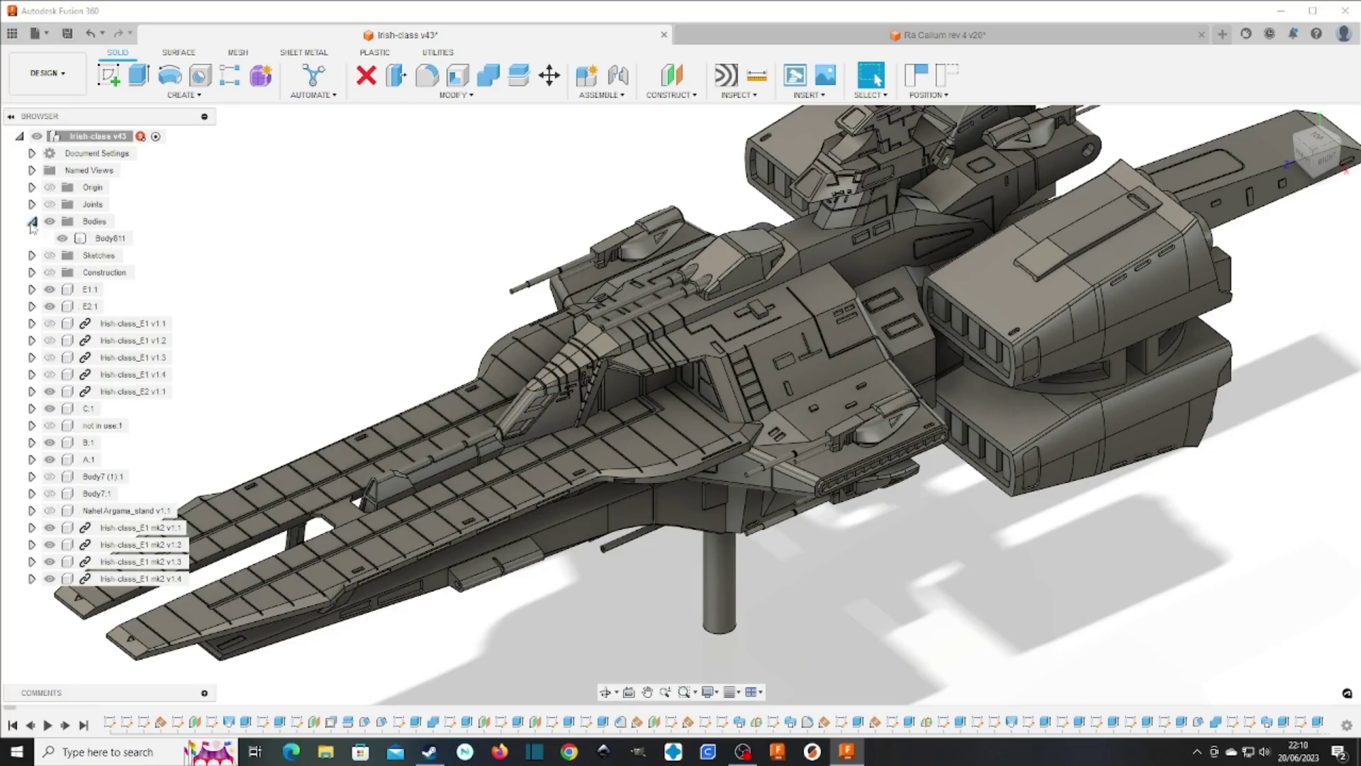
pyautogui.click(107, 239)
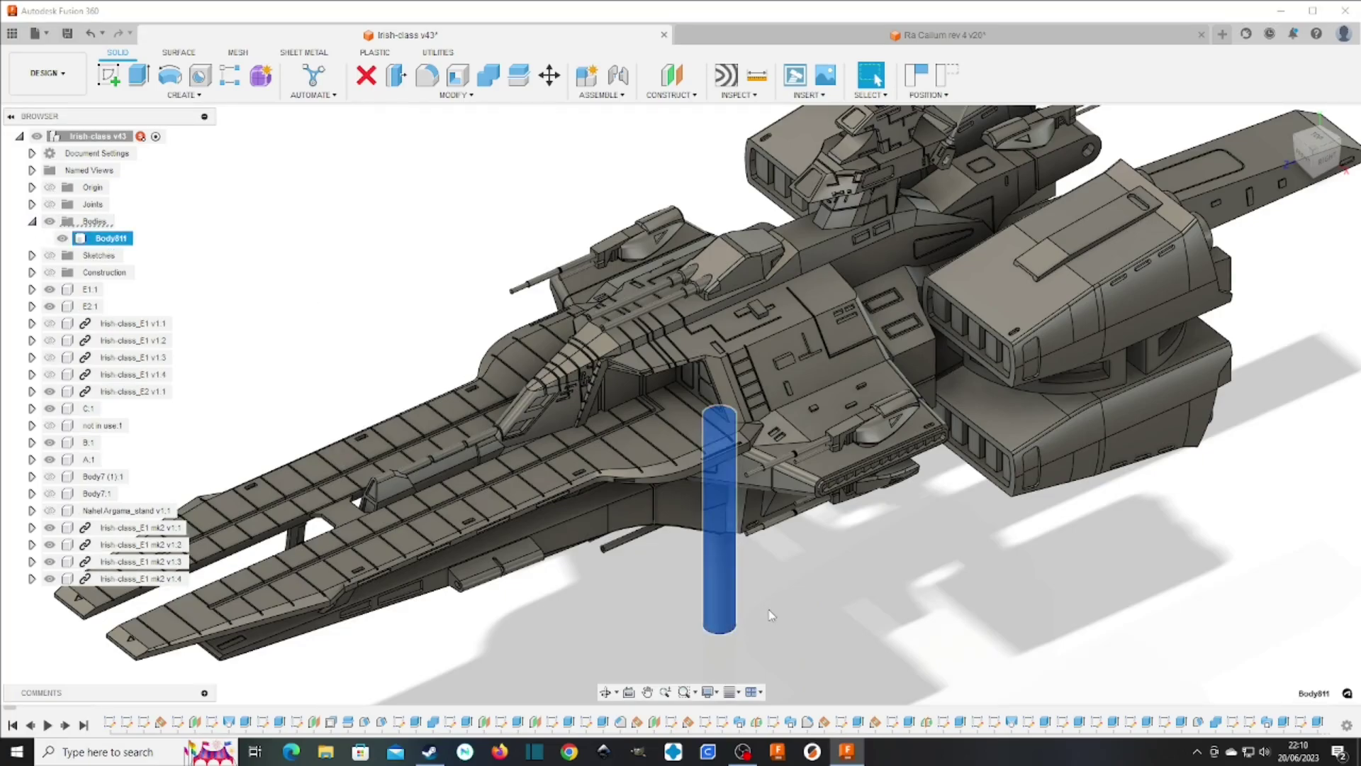
pyautogui.scroll(-2, 785, 578)
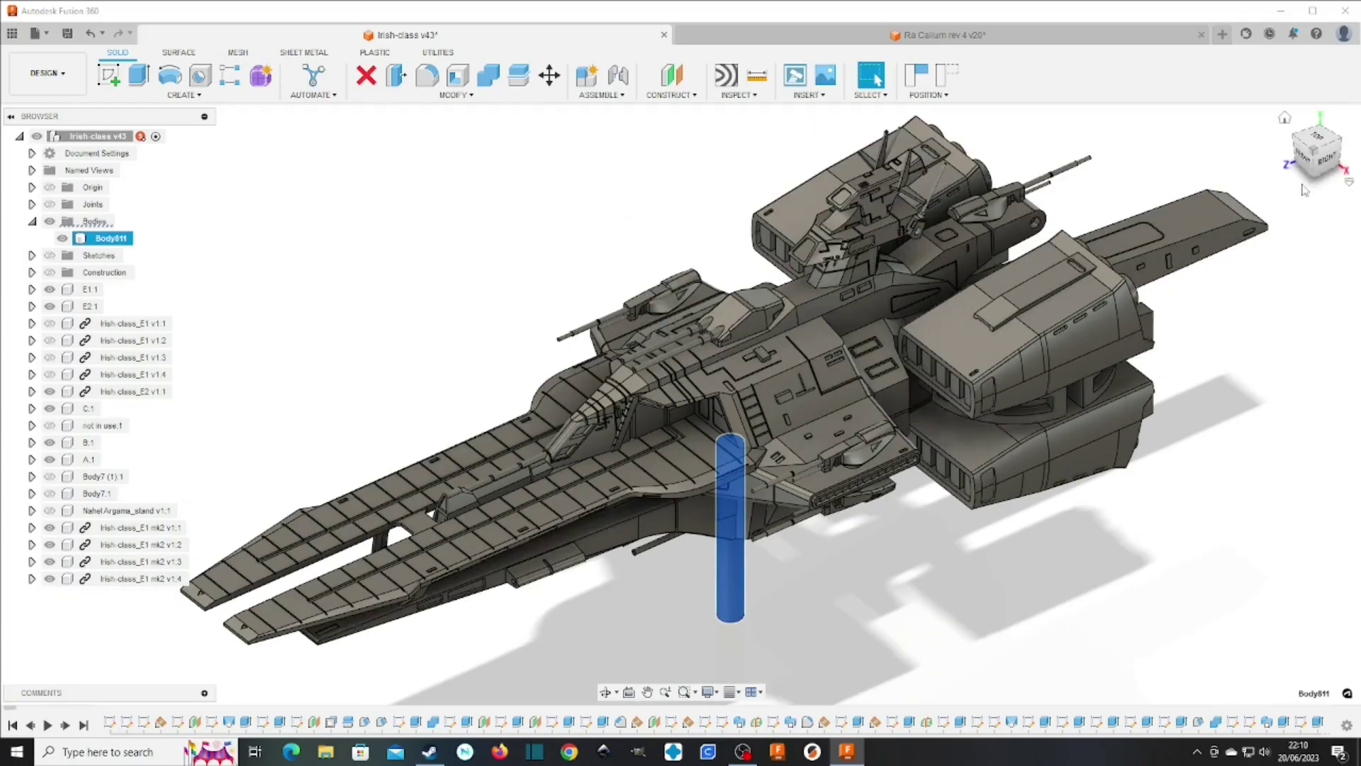
pyautogui.click(1324, 159)
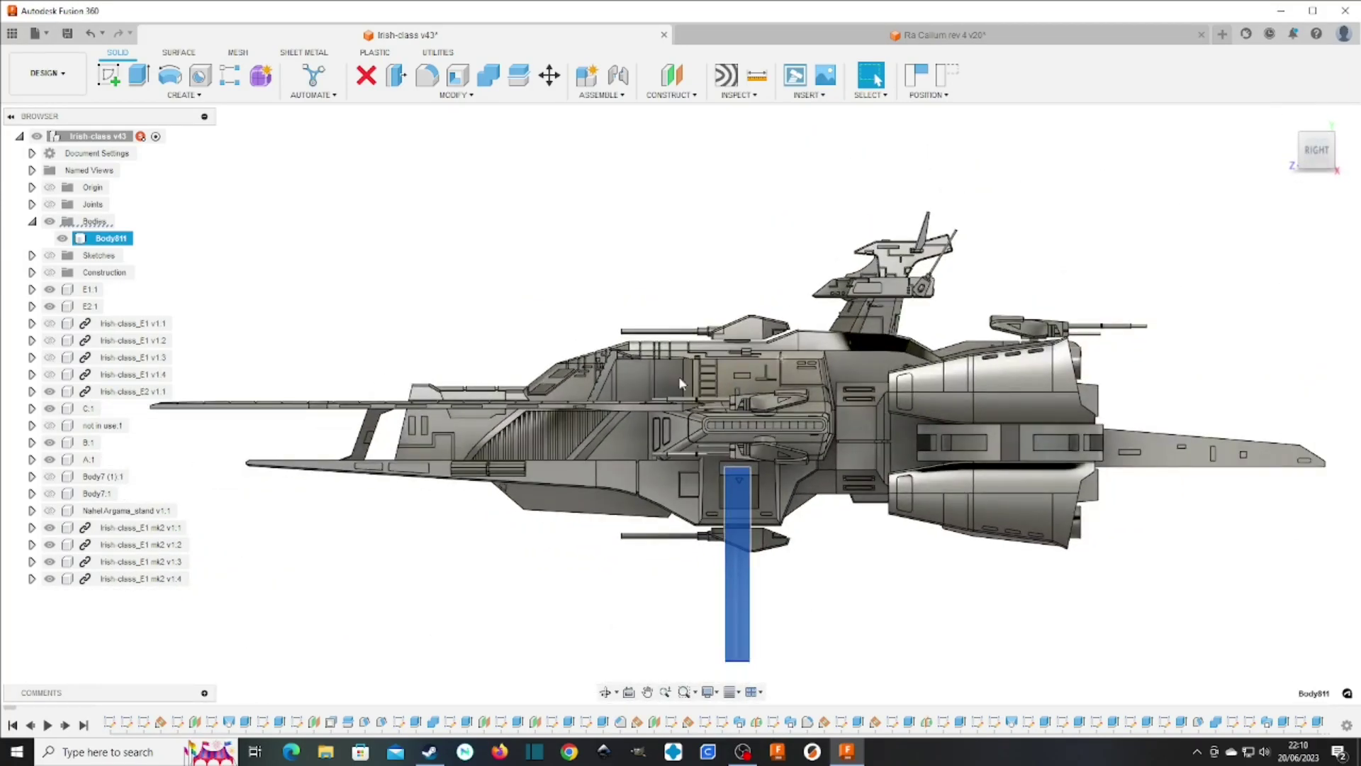
pyautogui.click(49, 510)
pyautogui.scroll(-2, 350, 433)
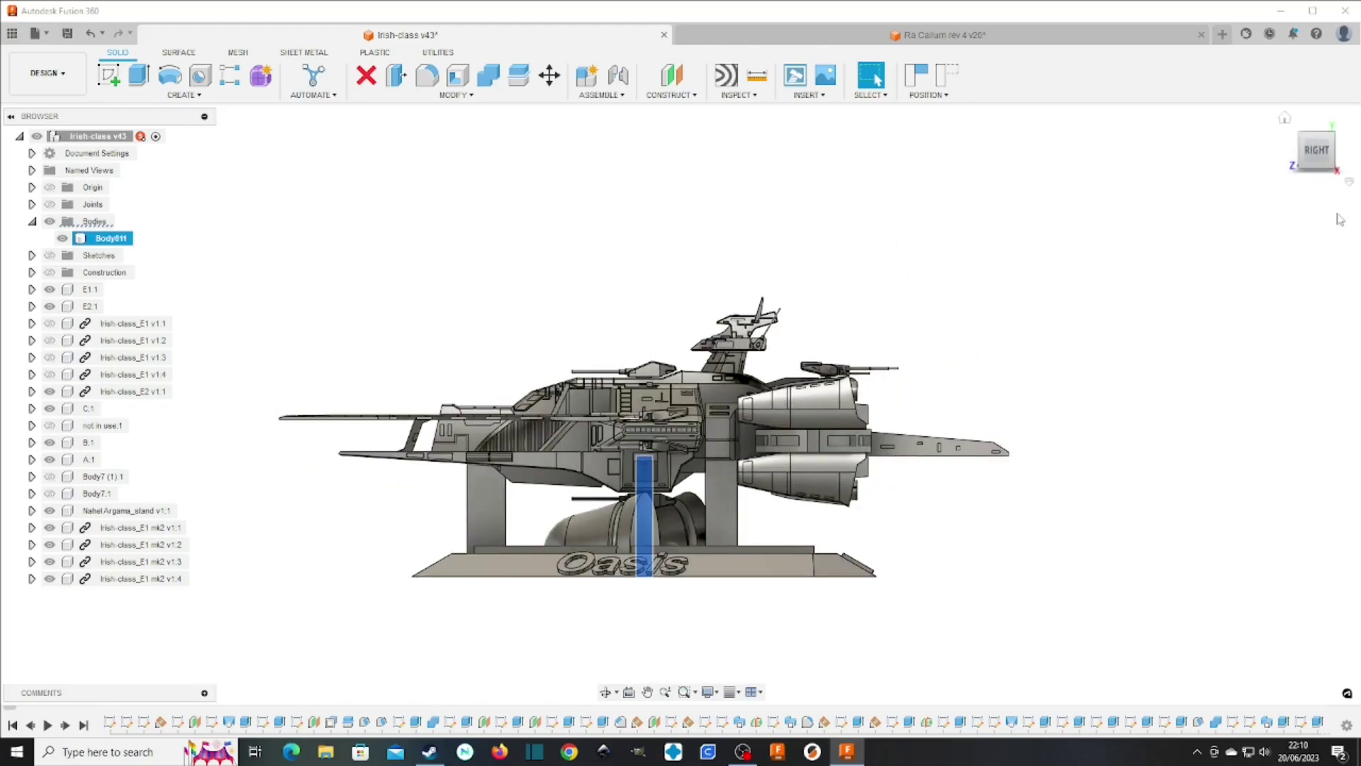
pyautogui.moveTo(1316, 152)
pyautogui.mouseDown()
pyautogui.moveTo(1326, 181)
pyautogui.moveTo(1315, 145)
pyautogui.moveTo(1323, 163)
pyautogui.mouseUp()
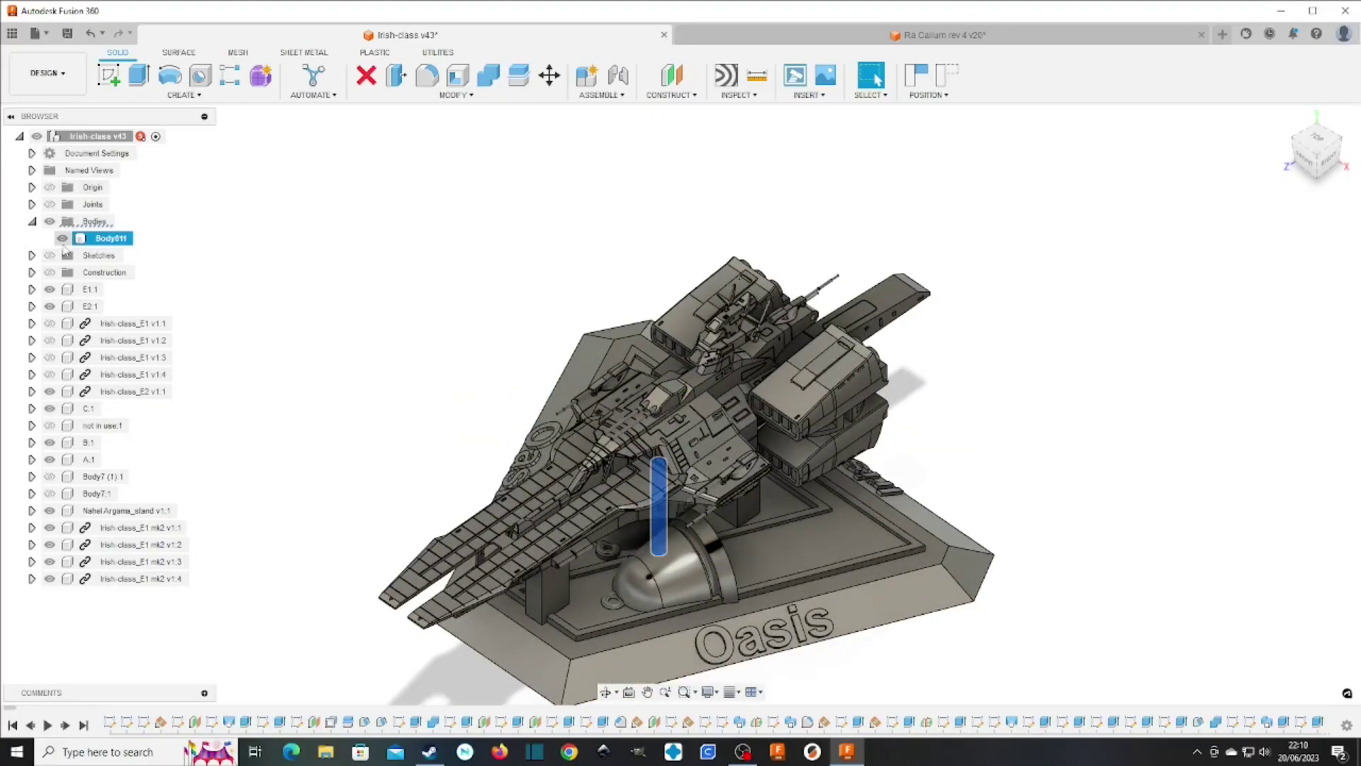
# Hide the root Bodies folder and Nahel Argama_stand, then select the whole Irish-class design
pyautogui.click(50, 222)
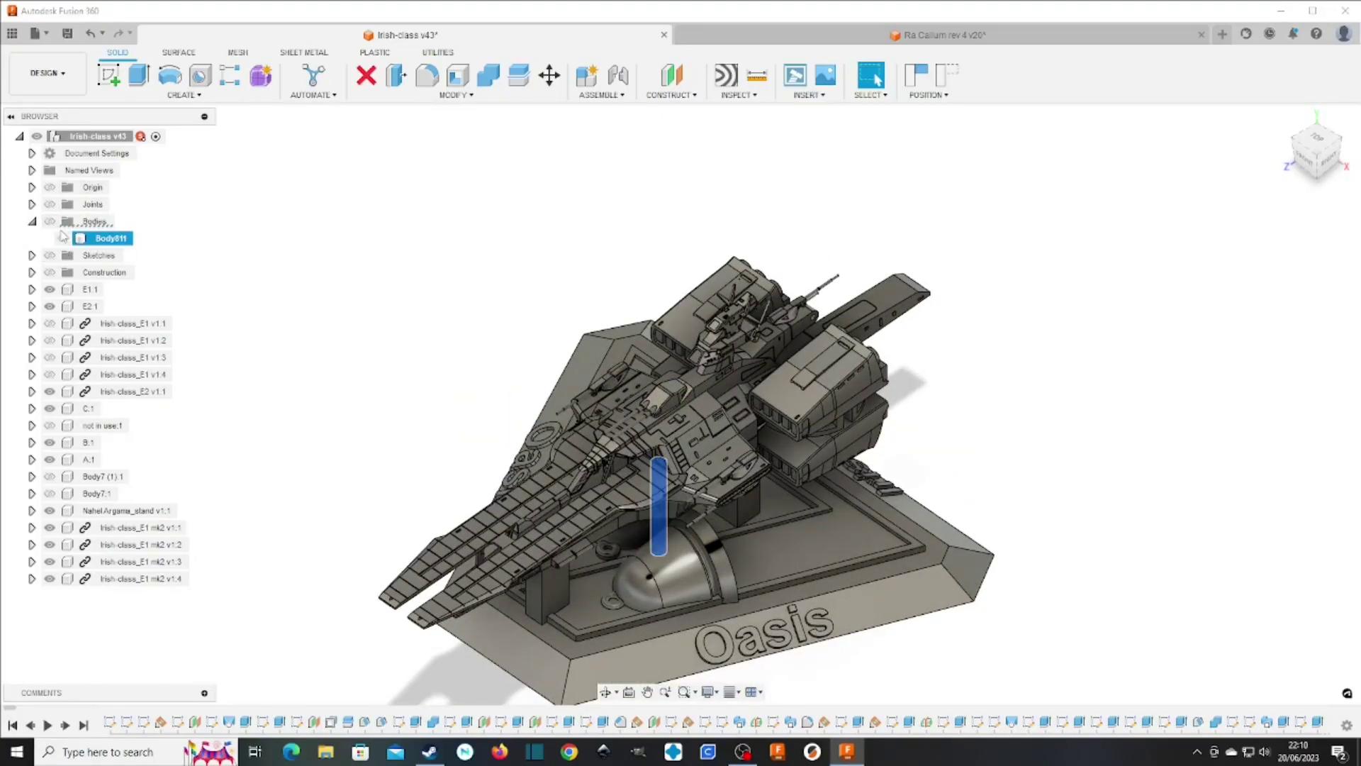
pyautogui.click(49, 510)
pyautogui.click(843, 520)
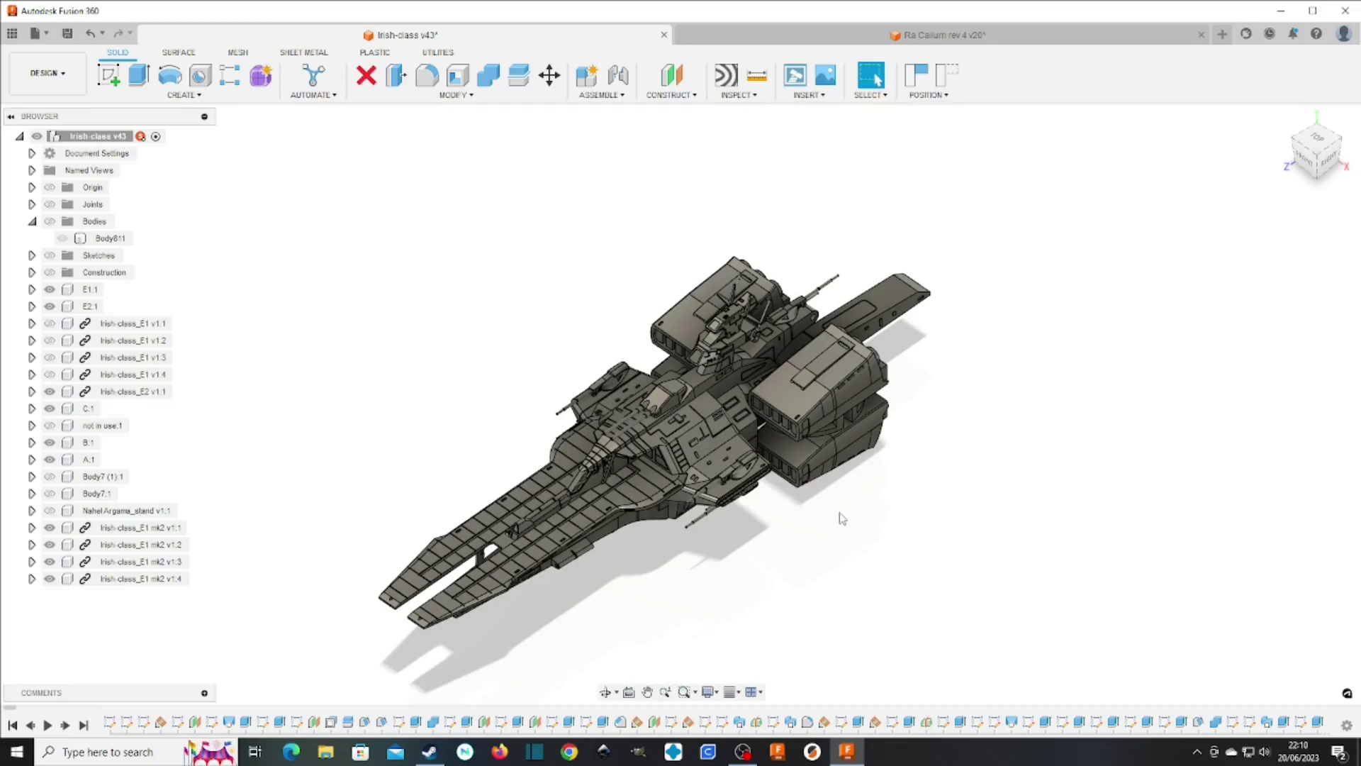
pyautogui.click(1332, 160)
pyautogui.click(1285, 118)
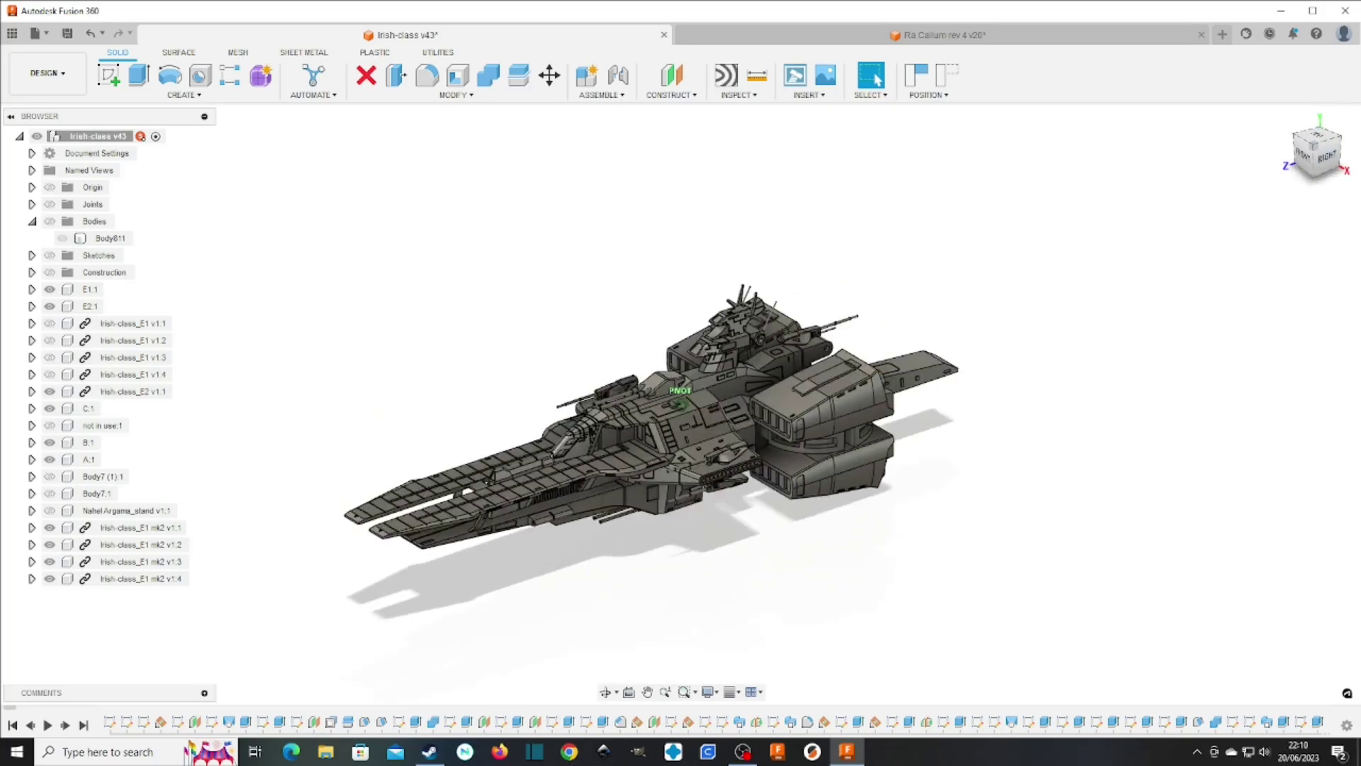
pyautogui.click(125, 137)
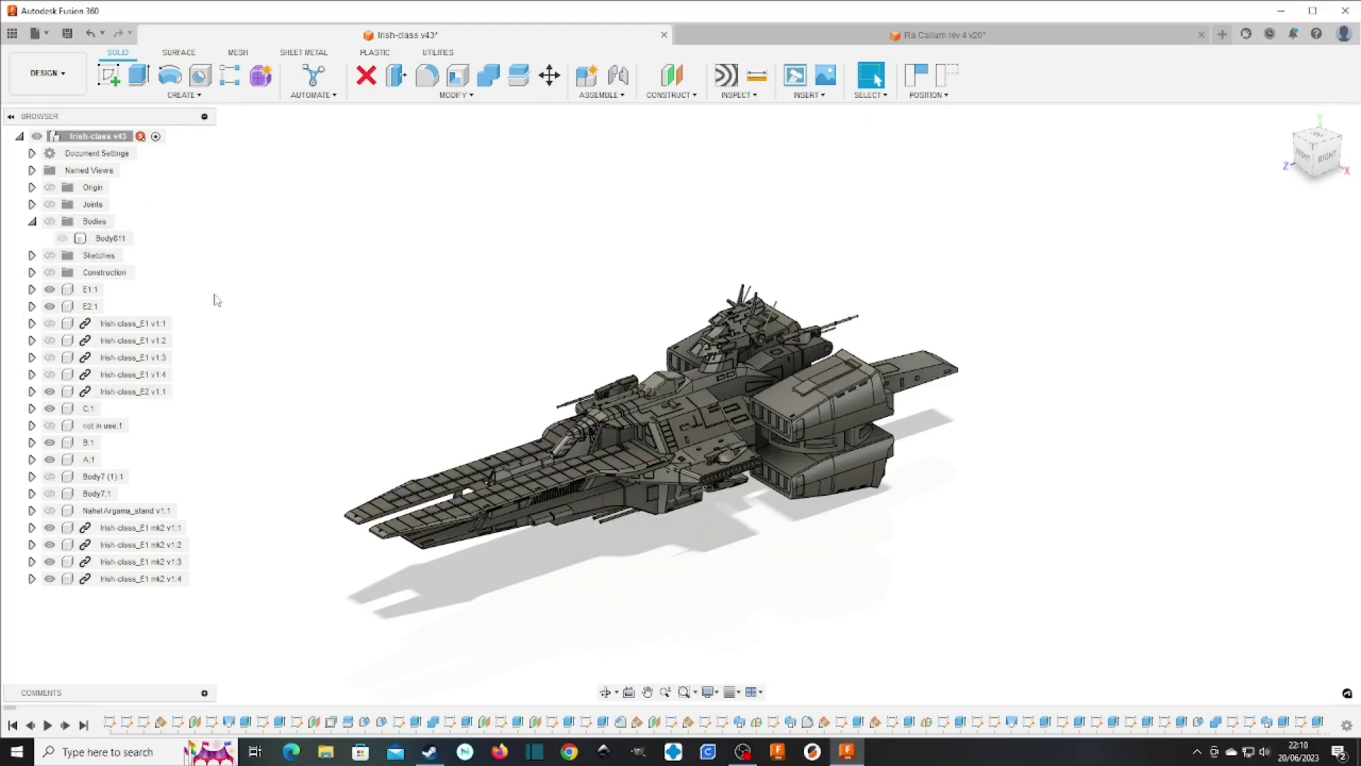
# Open Sketch202 from the timeline and edit its 0.20 vertical dimension
pyautogui.scroll(-3, 995, 722)
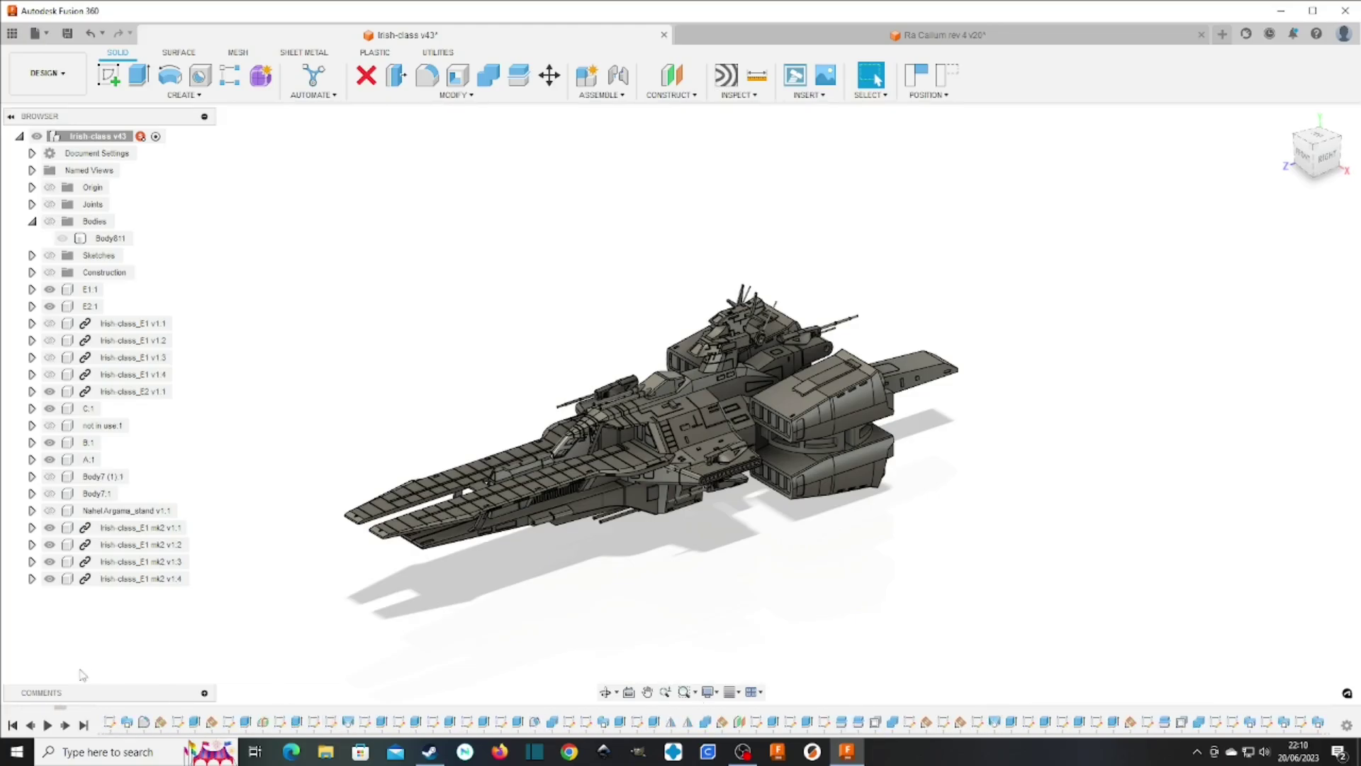
pyautogui.scroll(-10, 695, 723)
pyautogui.scroll(5, 694, 723)
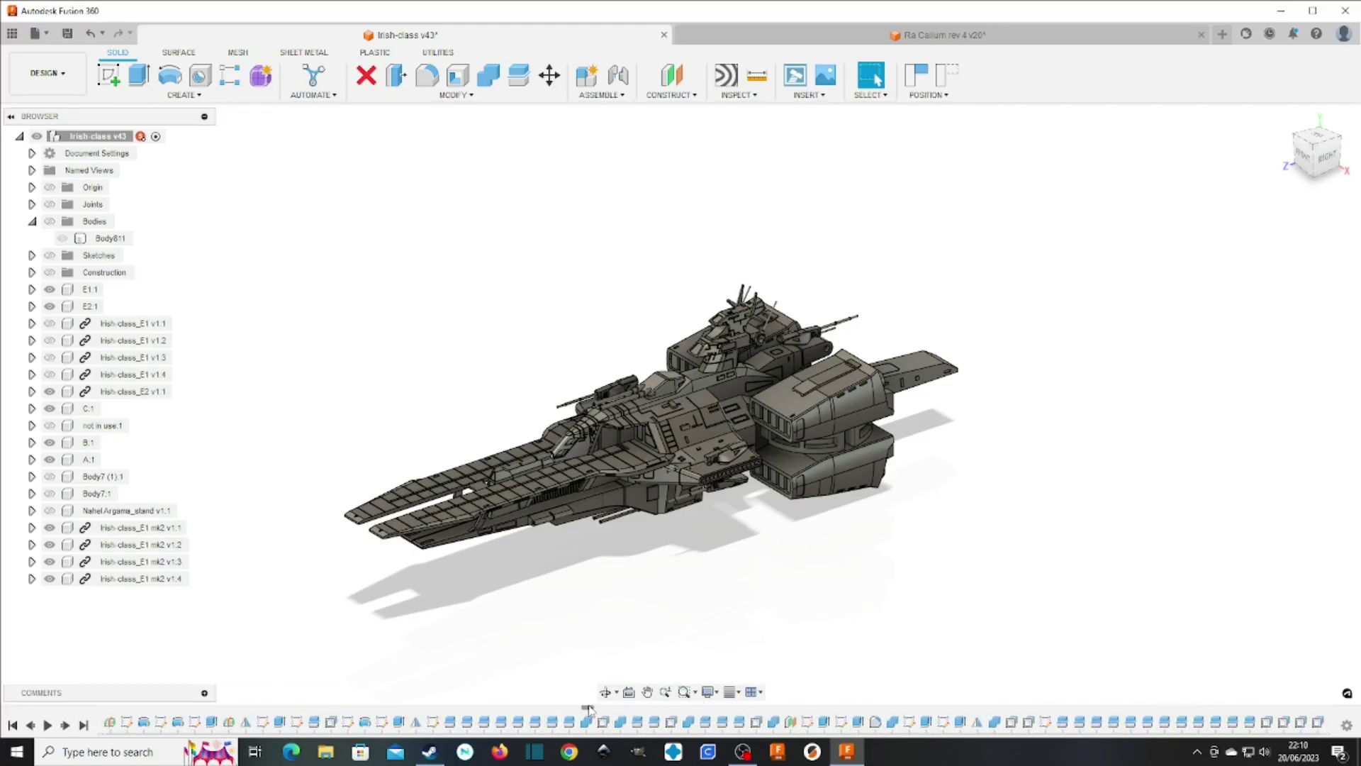
pyautogui.click(432, 726)
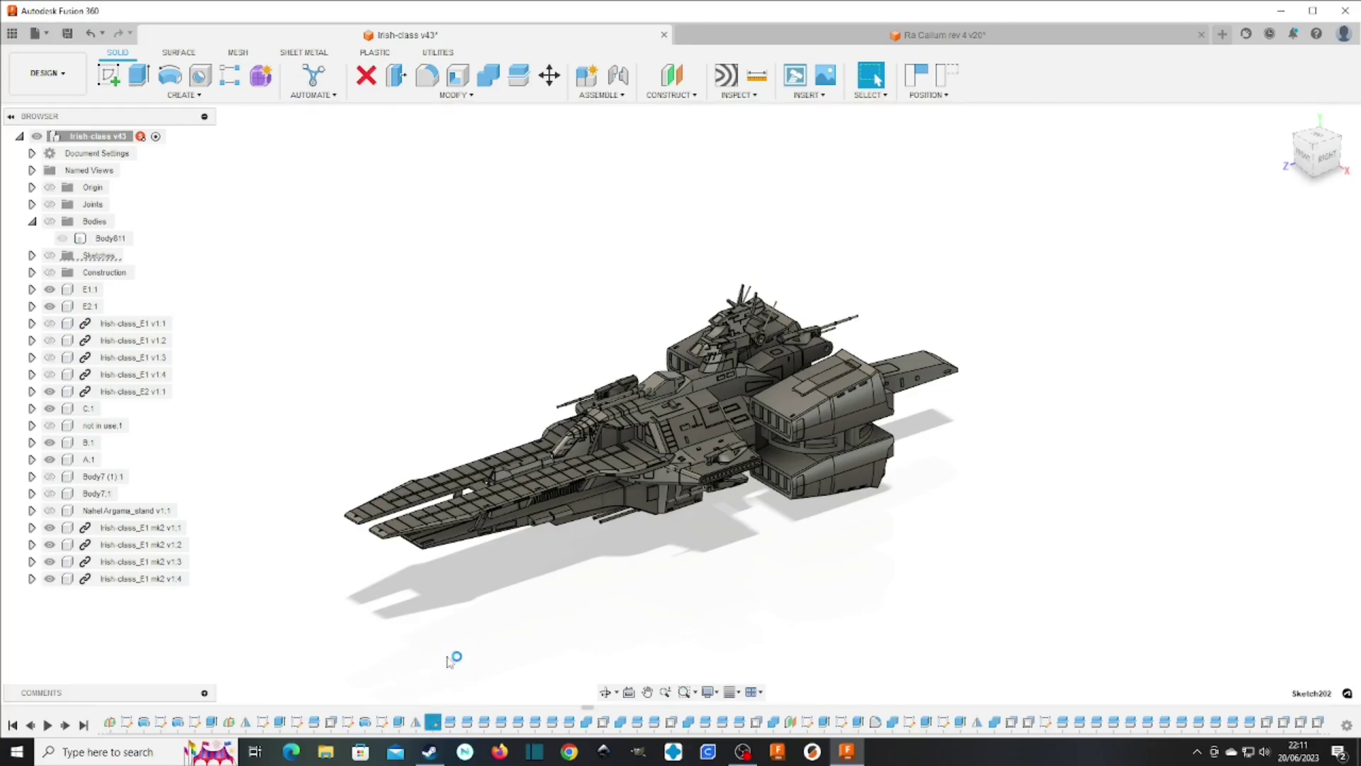
pyautogui.doubleClick(432, 723)
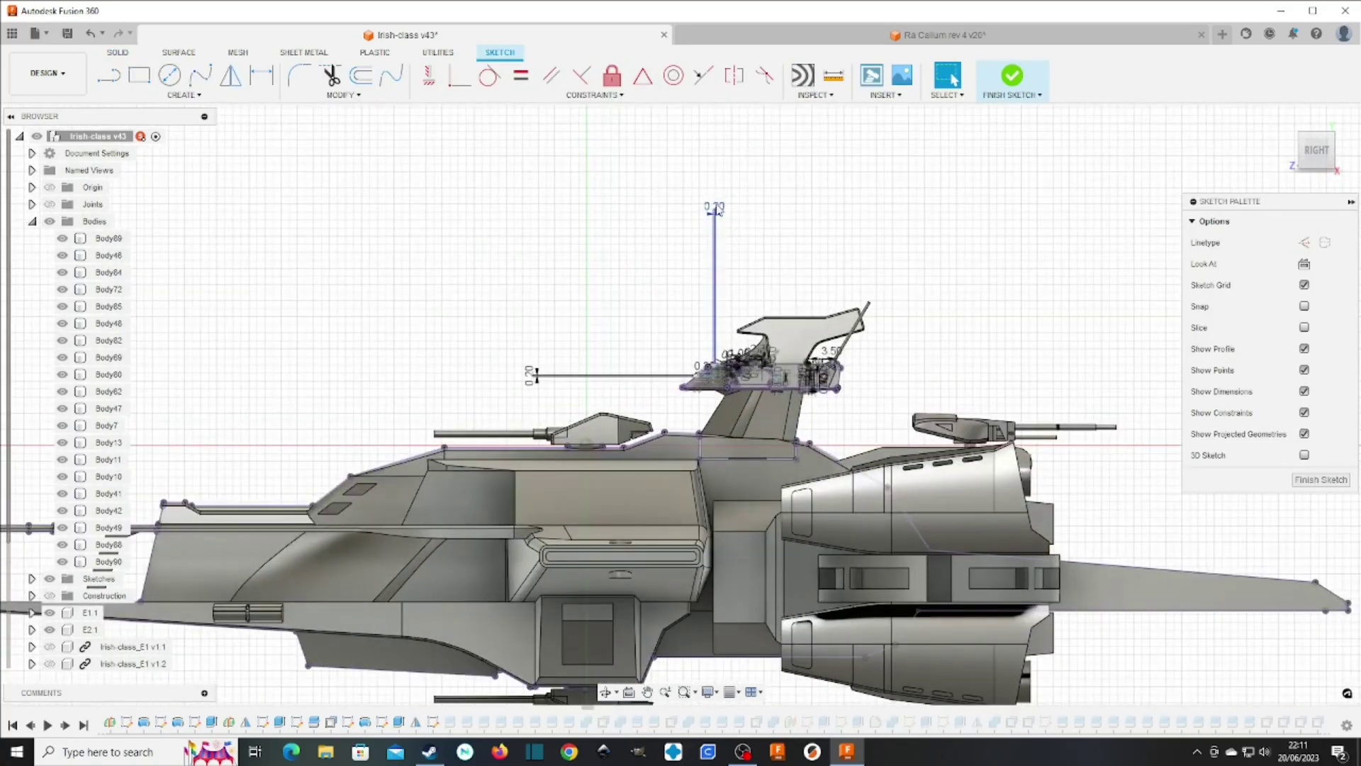
pyautogui.doubleClick(716, 210)
# Enter 0.3 as Sketch202's vertical dimension in place of 0.20
pyautogui.write('0.3')
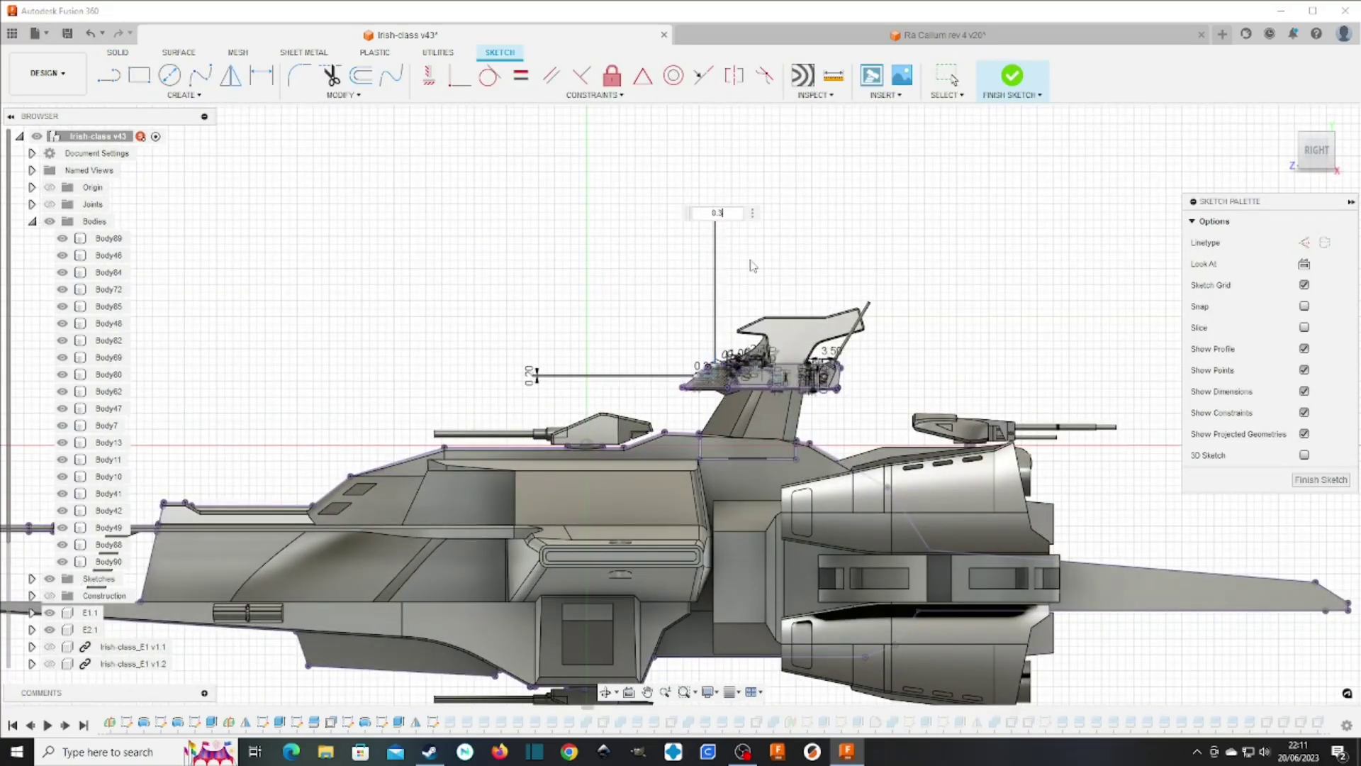
pyautogui.press('Return')
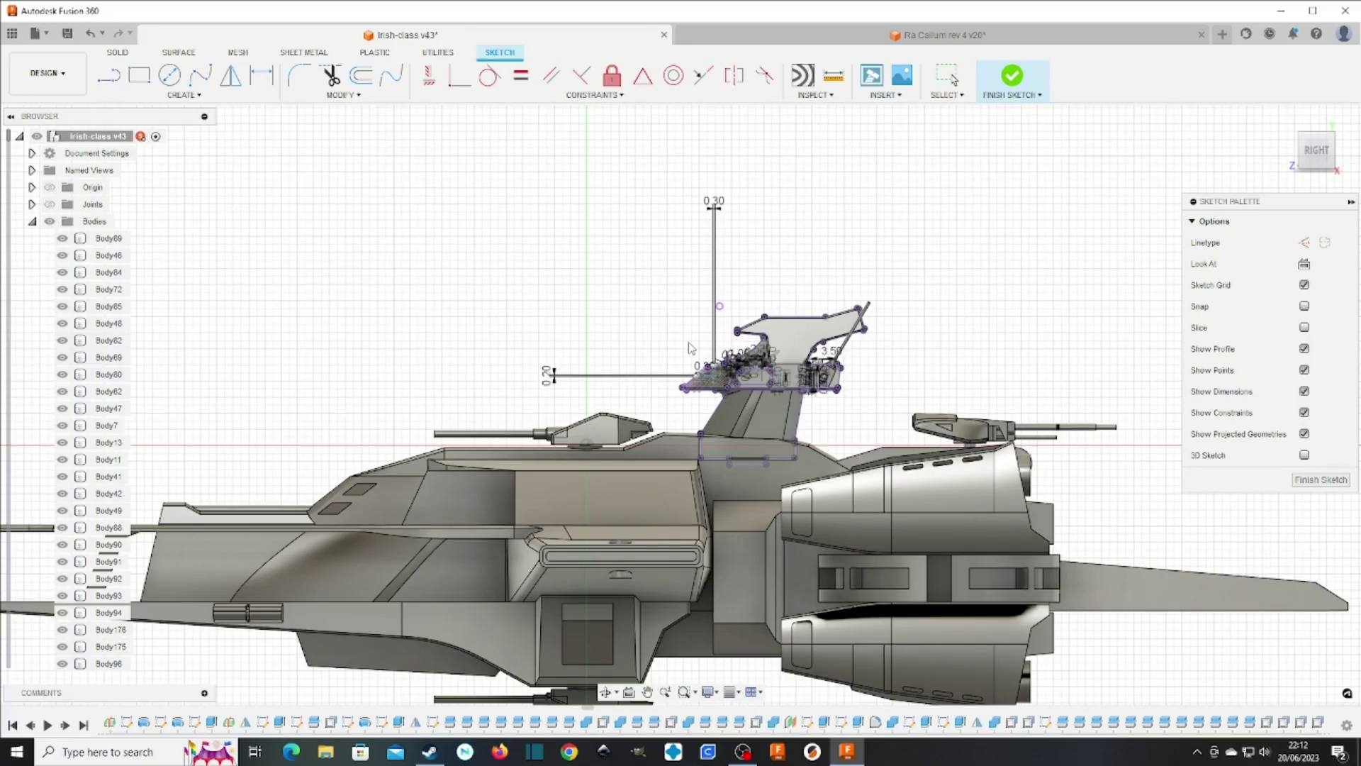
# Scroll to review the rebuilt ship and its 220 warnings and 149 errors
pyautogui.scroll(-4, 107, 454)
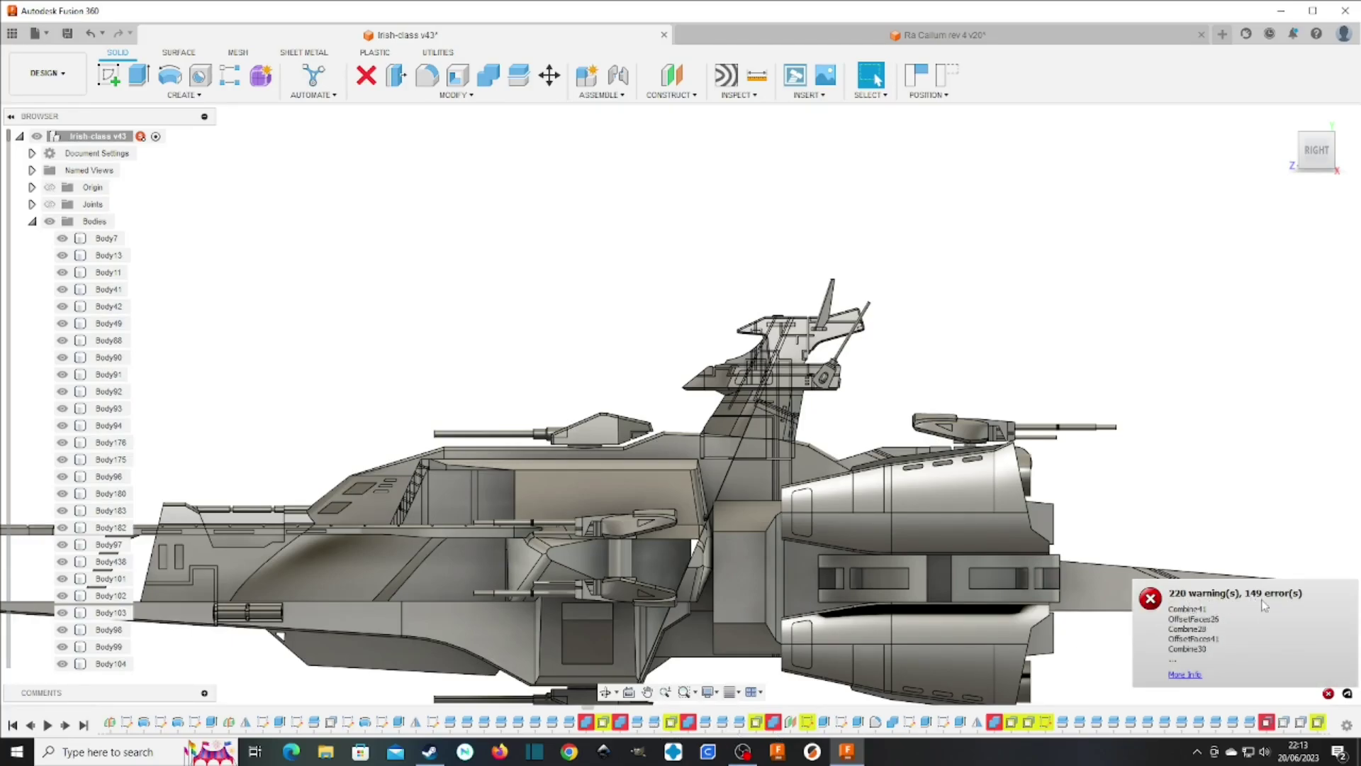
pyautogui.keyDown('shift'); pyautogui.moveTo(680, 404); pyautogui.dragTo(1190, 319, button='middle'); pyautogui.keyUp('shift')
pyautogui.scroll(10, 728, 436)
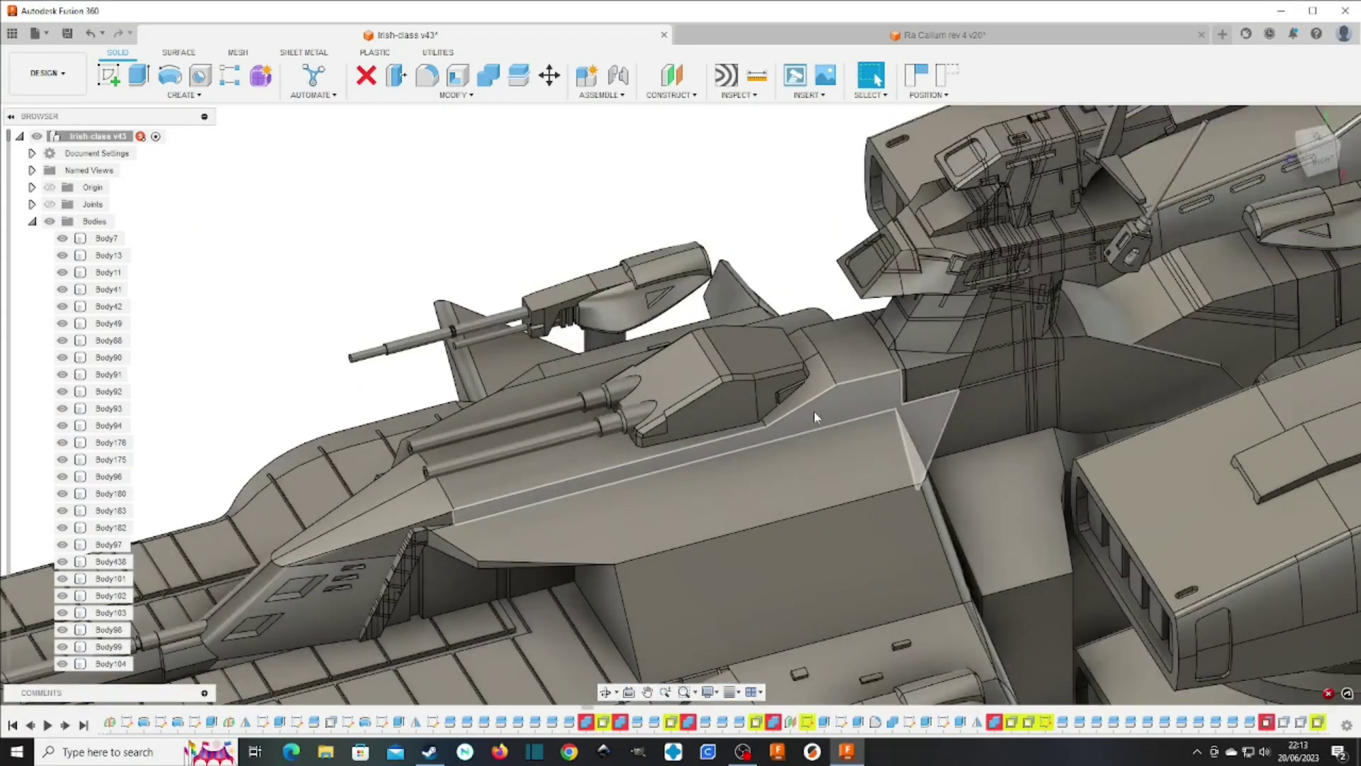
pyautogui.scroll(-5, 721, 414)
pyautogui.scroll(10, 791, 401)
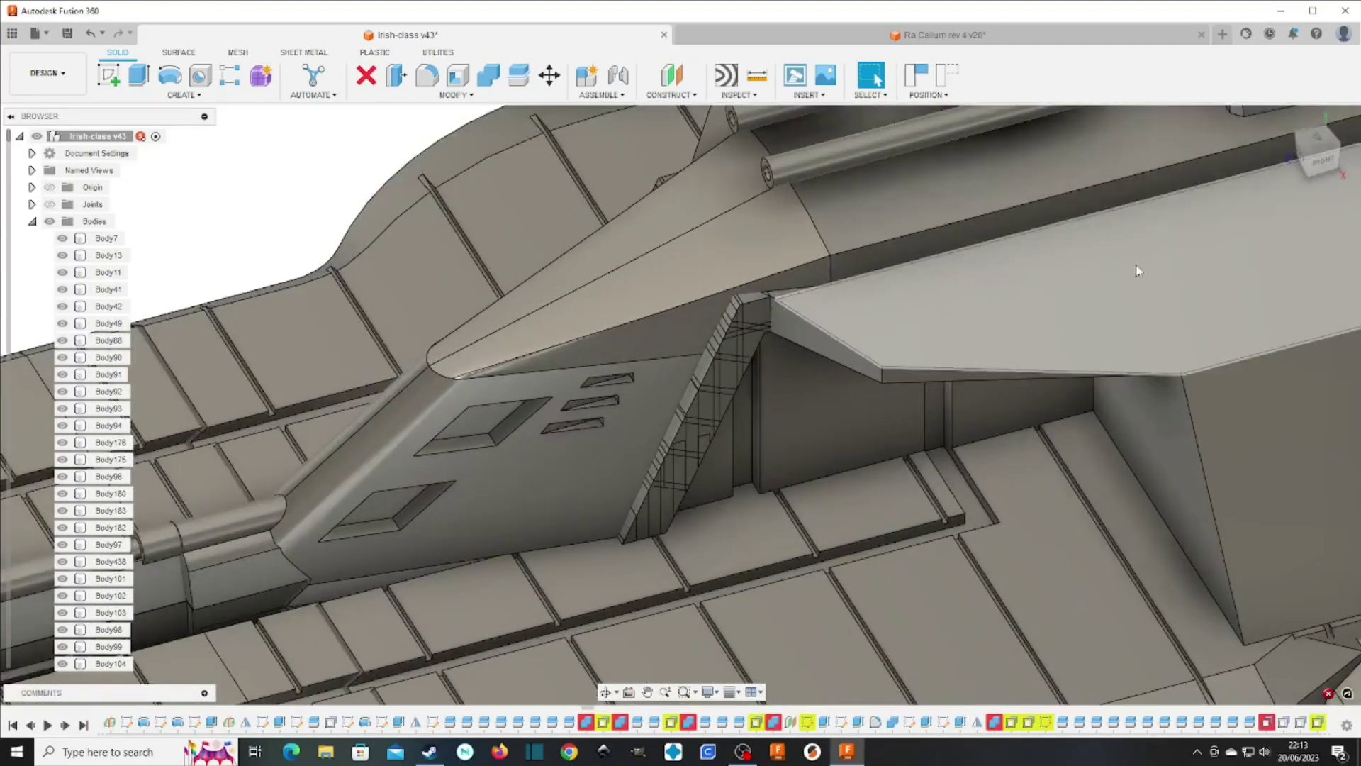
pyautogui.keyDown('shift'); pyautogui.moveTo(1137, 270); pyautogui.dragTo(874, 502, button='middle'); pyautogui.keyUp('shift')
pyautogui.keyDown('shift'); pyautogui.moveTo(861, 568); pyautogui.dragTo(856, 329, button='middle'); pyautogui.keyUp('shift')
pyautogui.scroll(-8, 88, 353)
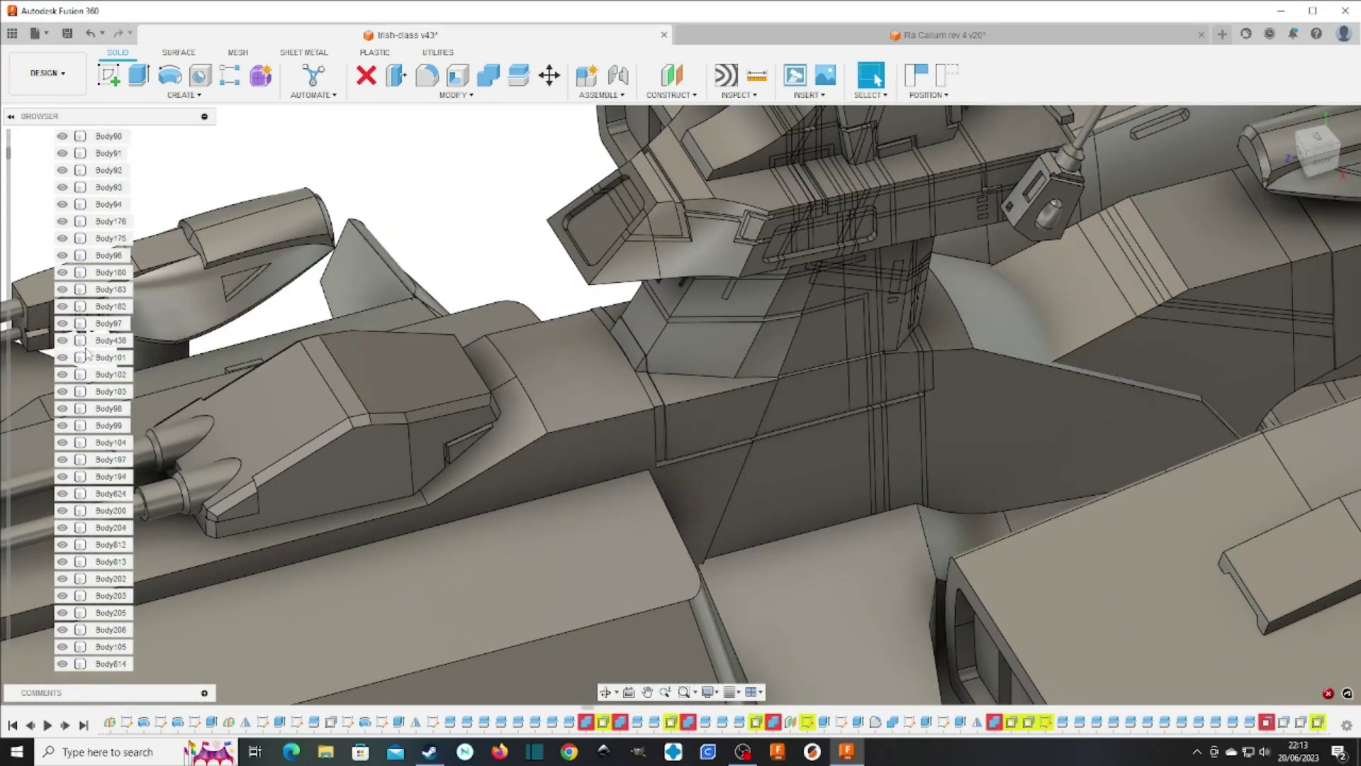
pyautogui.scroll(-9, 88, 353)
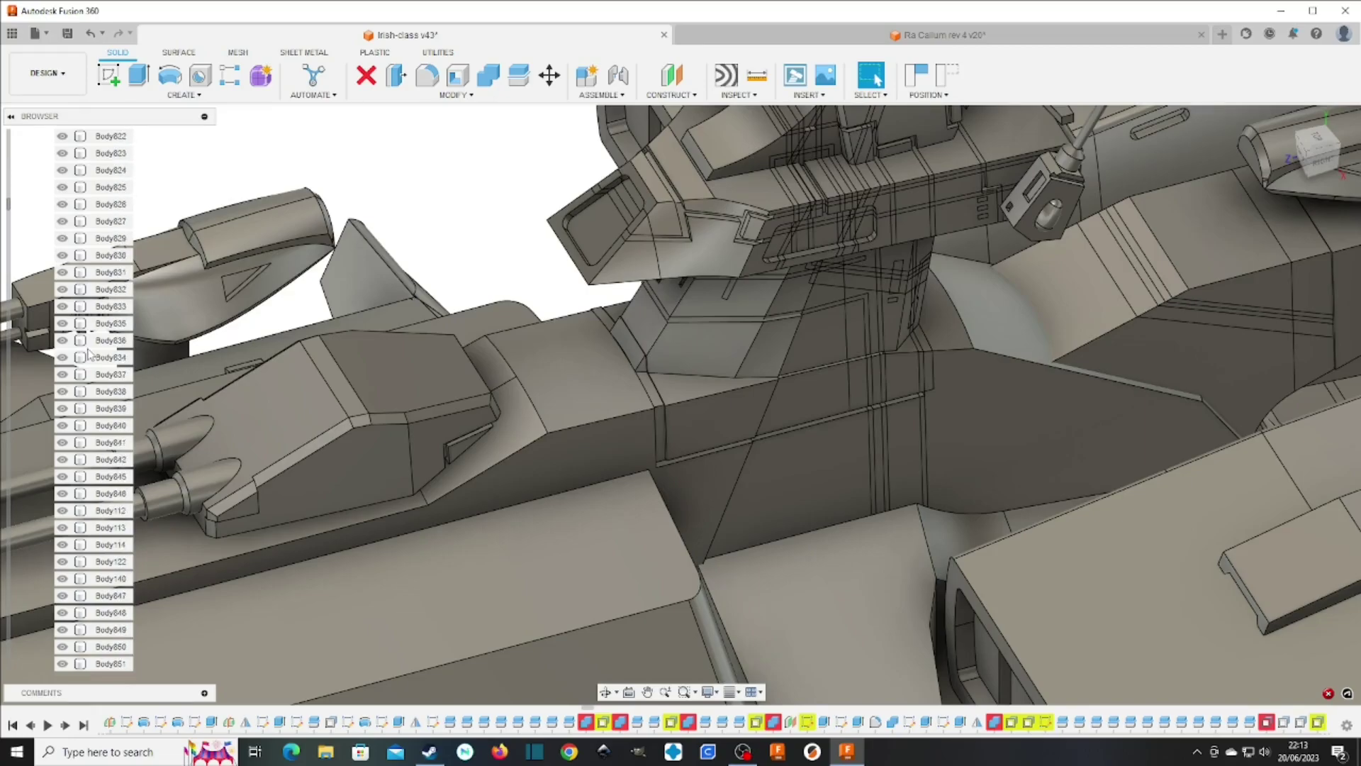
pyautogui.click(111, 477)
pyautogui.scroll(-2, 406, 429)
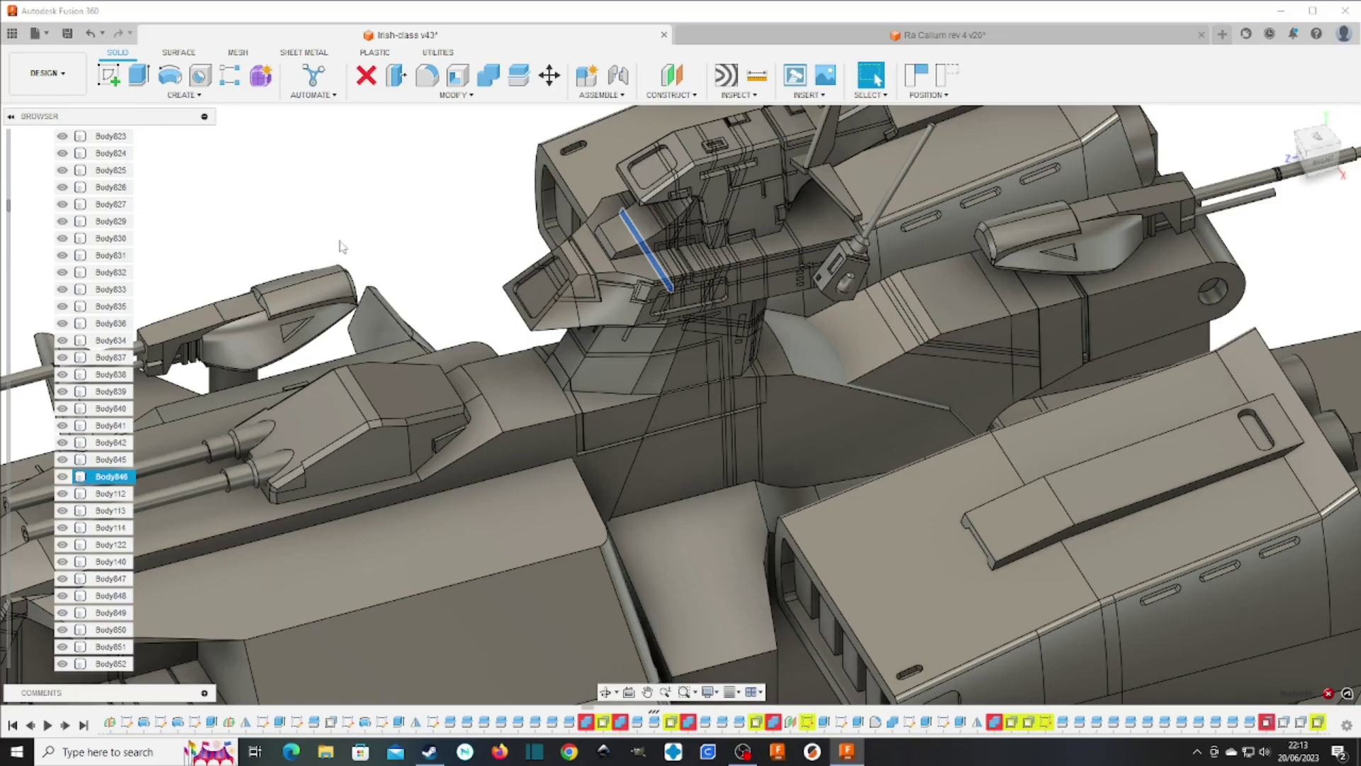
pyautogui.scroll(-2, 729, 414)
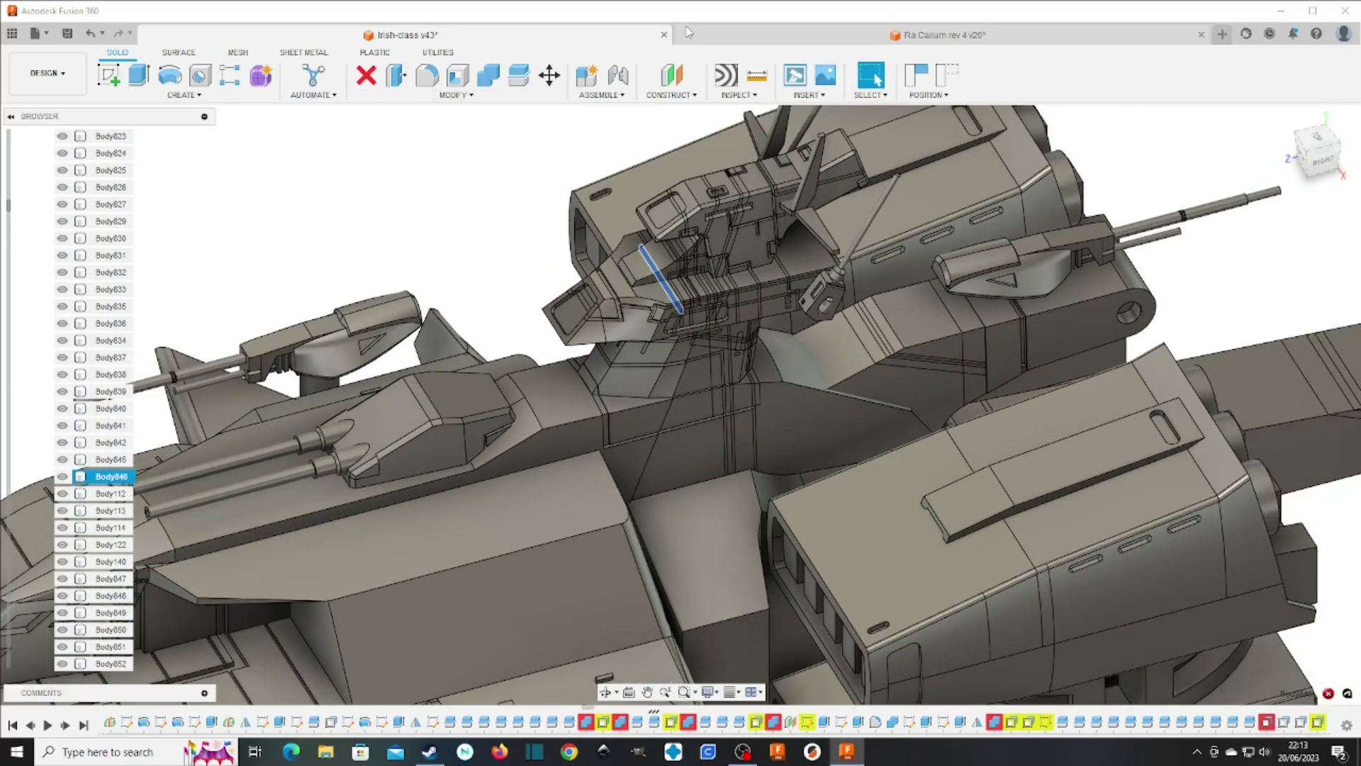
# Close the Irish-class design and discard its unsaved changes
pyautogui.click(664, 36)
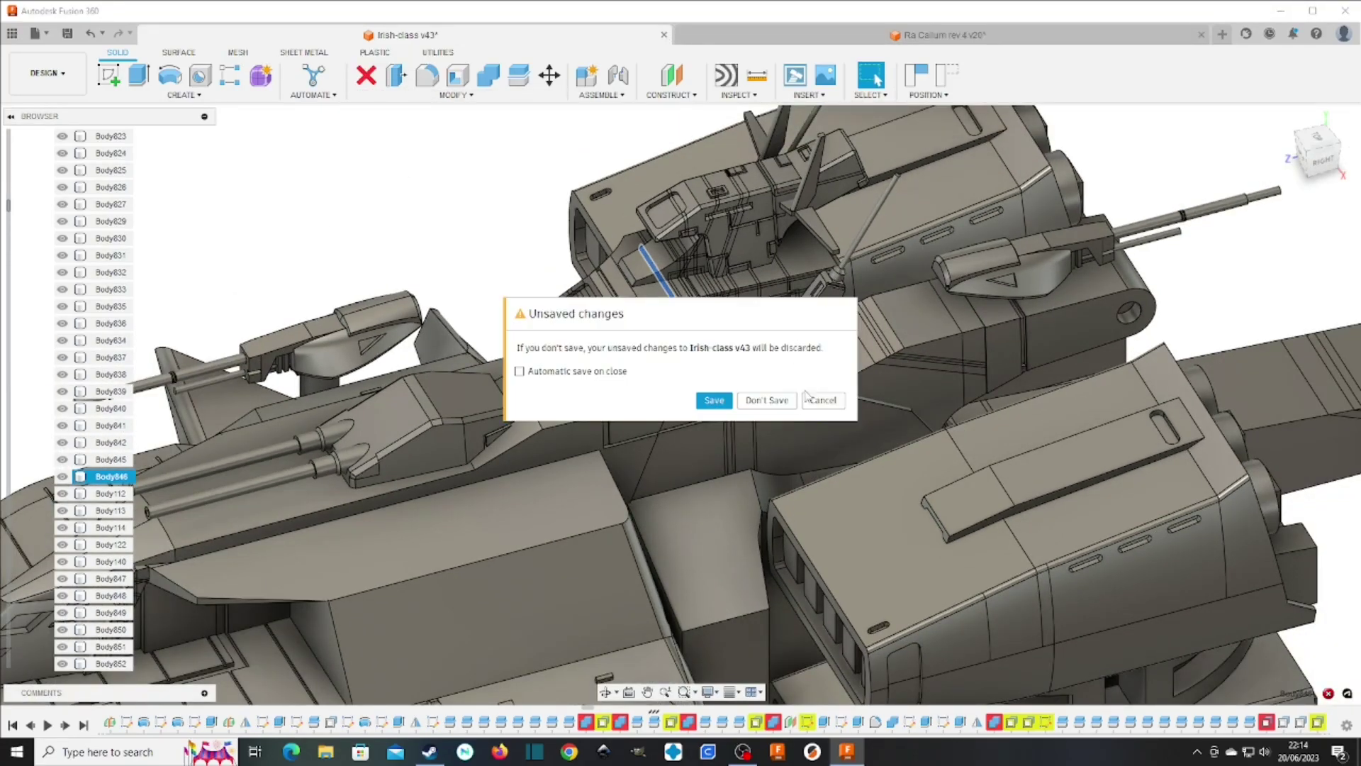
pyautogui.click(764, 401)
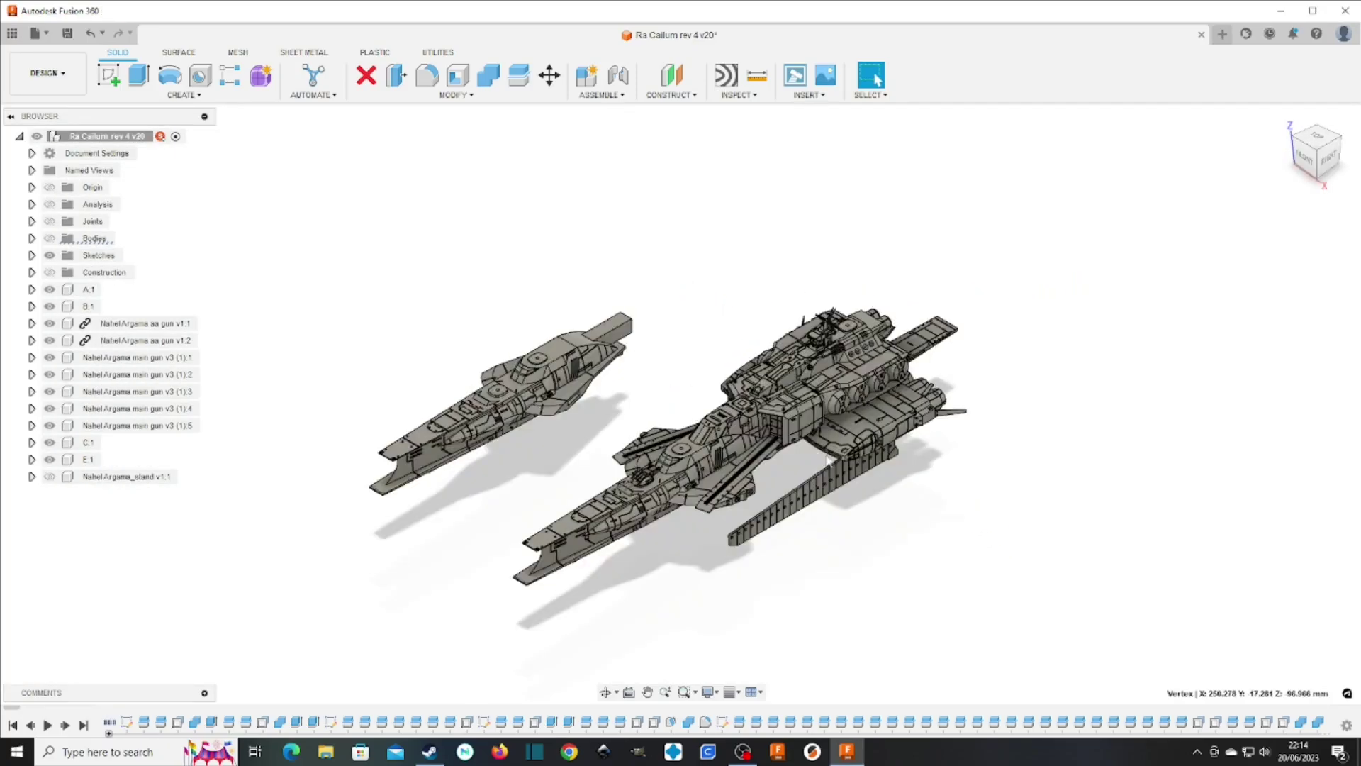
pyautogui.click(1328, 157)
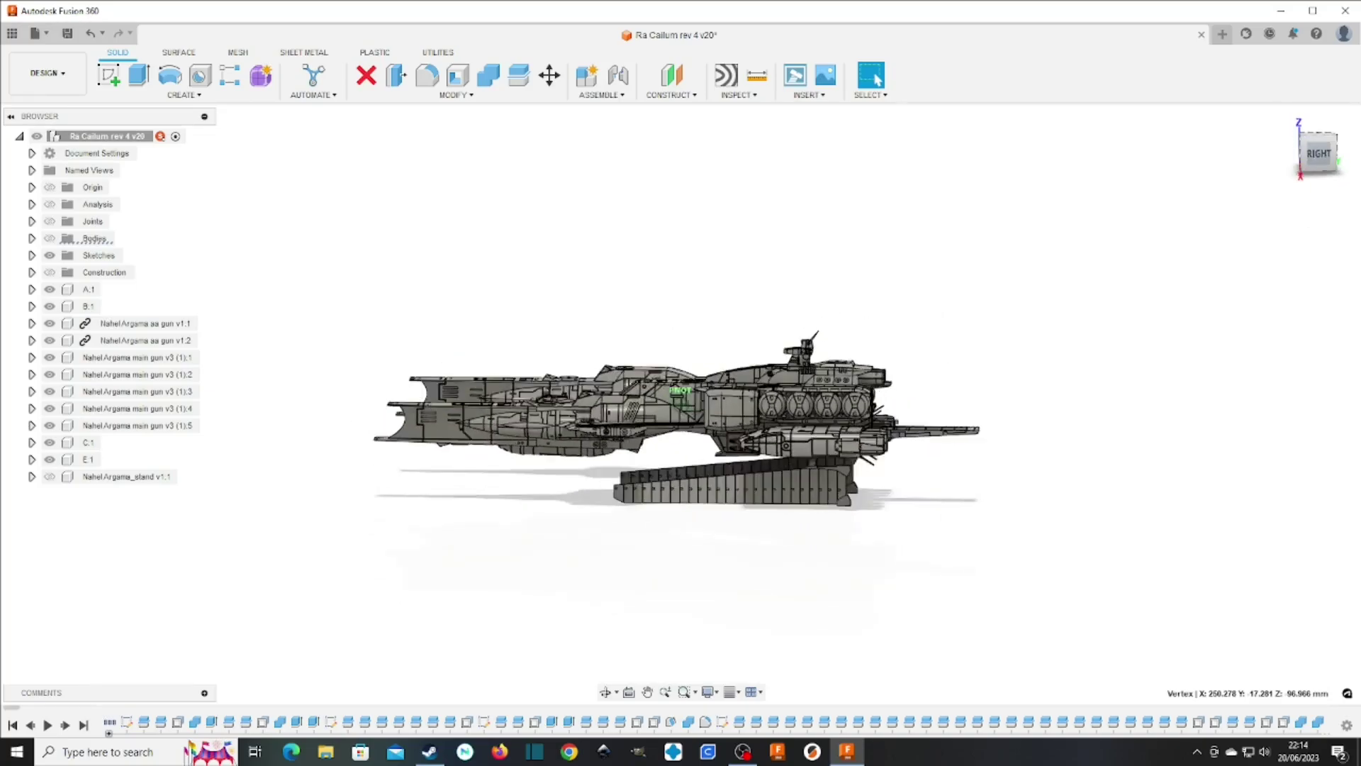
pyautogui.keyDown('shift'); pyautogui.moveTo(1018, 333); pyautogui.dragTo(684, 387, button='middle'); pyautogui.keyUp('shift')
pyautogui.scroll(3, 684, 386)
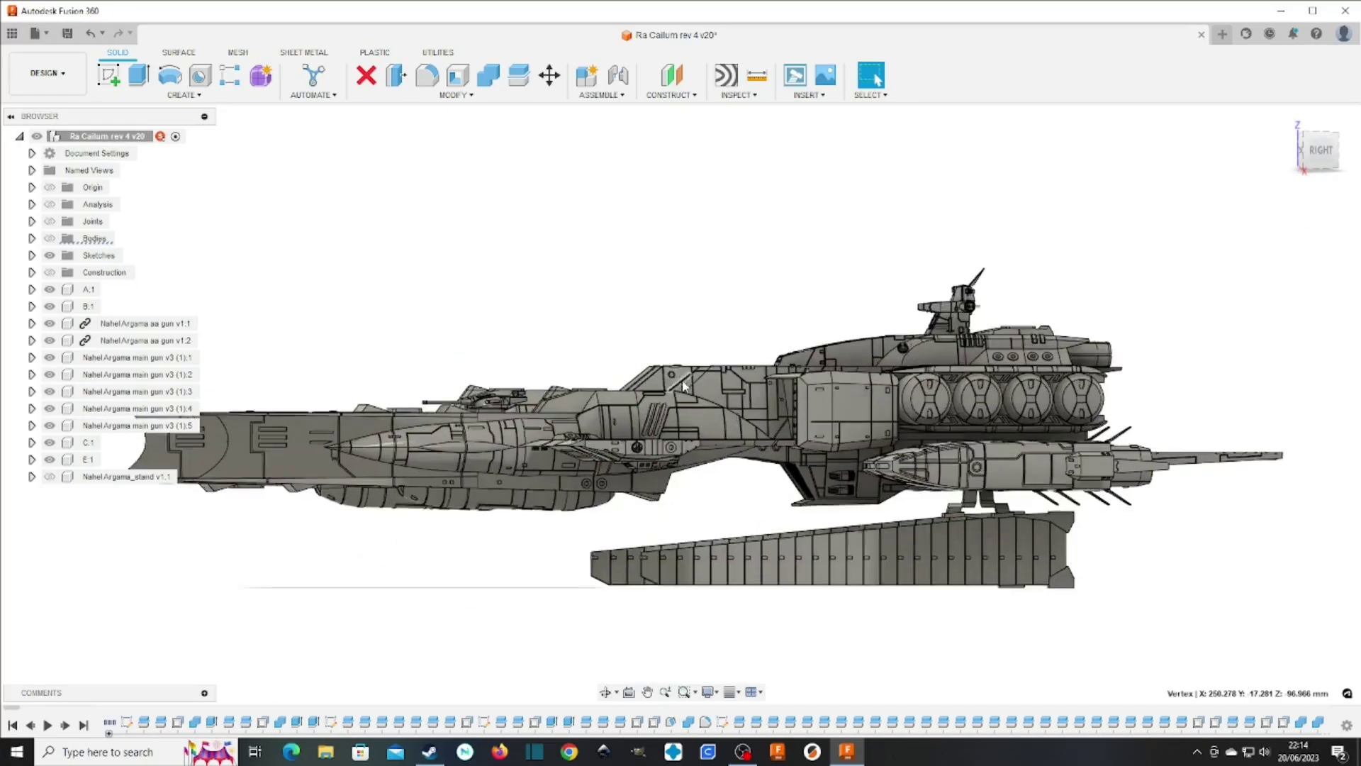
pyautogui.scroll(5, 684, 386)
pyautogui.moveTo(730, 456); pyautogui.dragTo(415, 501, button='middle')
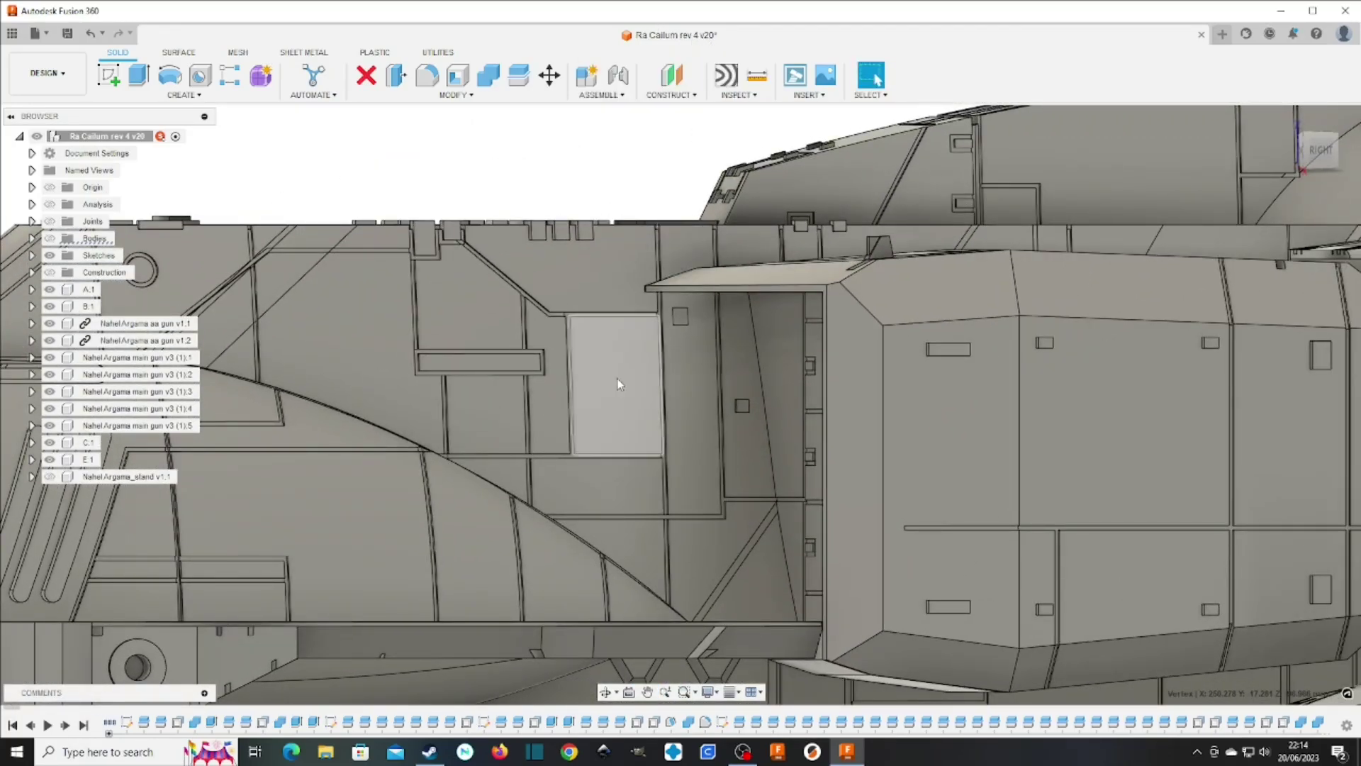
pyautogui.scroll(-6, 616, 386)
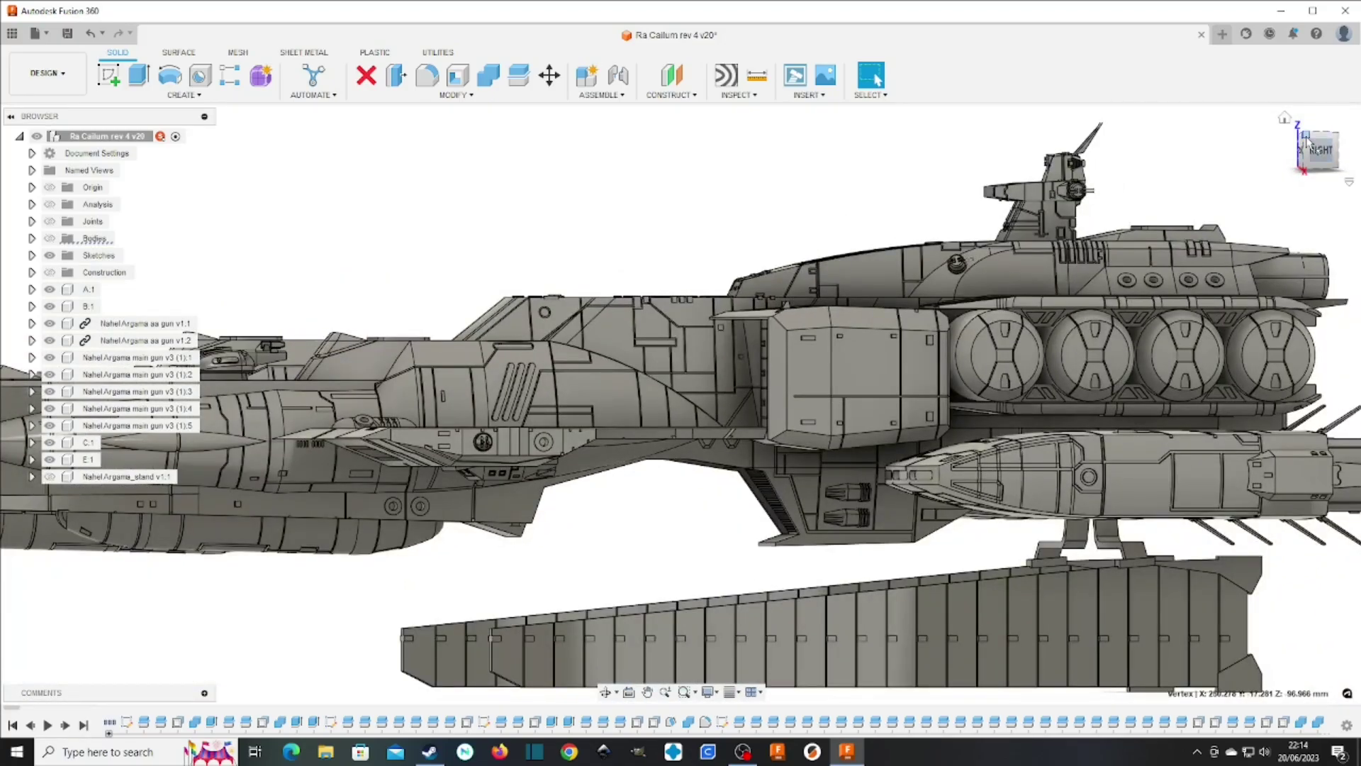
pyautogui.click(1306, 142)
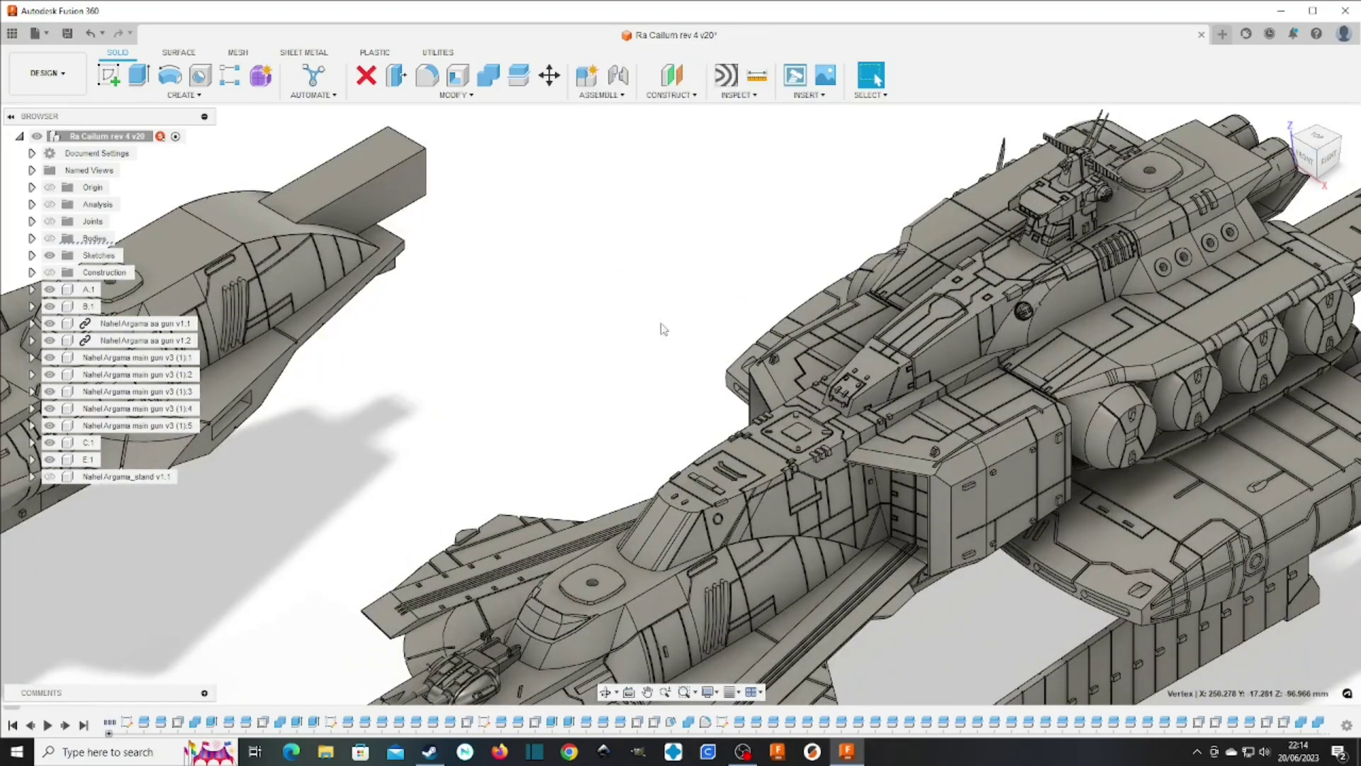
pyautogui.scroll(-2, 718, 320)
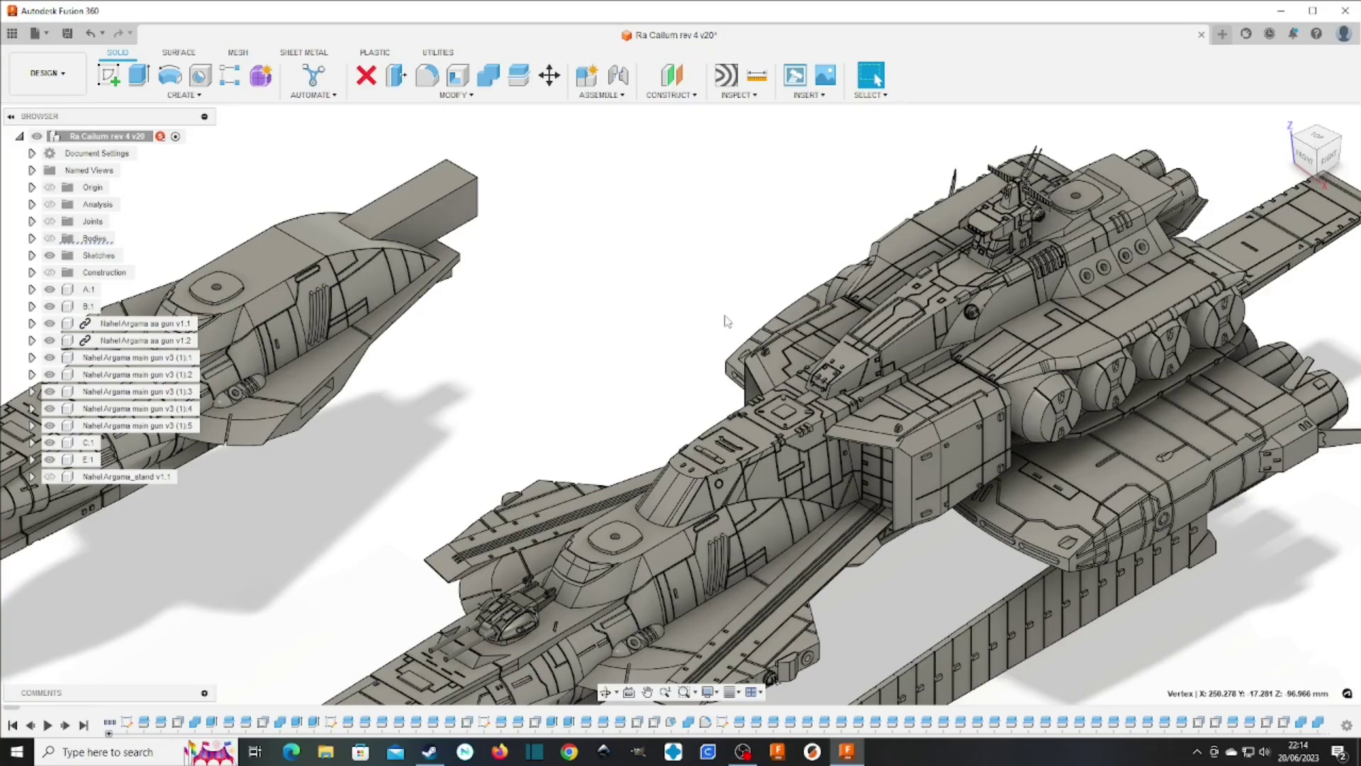
pyautogui.scroll(-3, 726, 320)
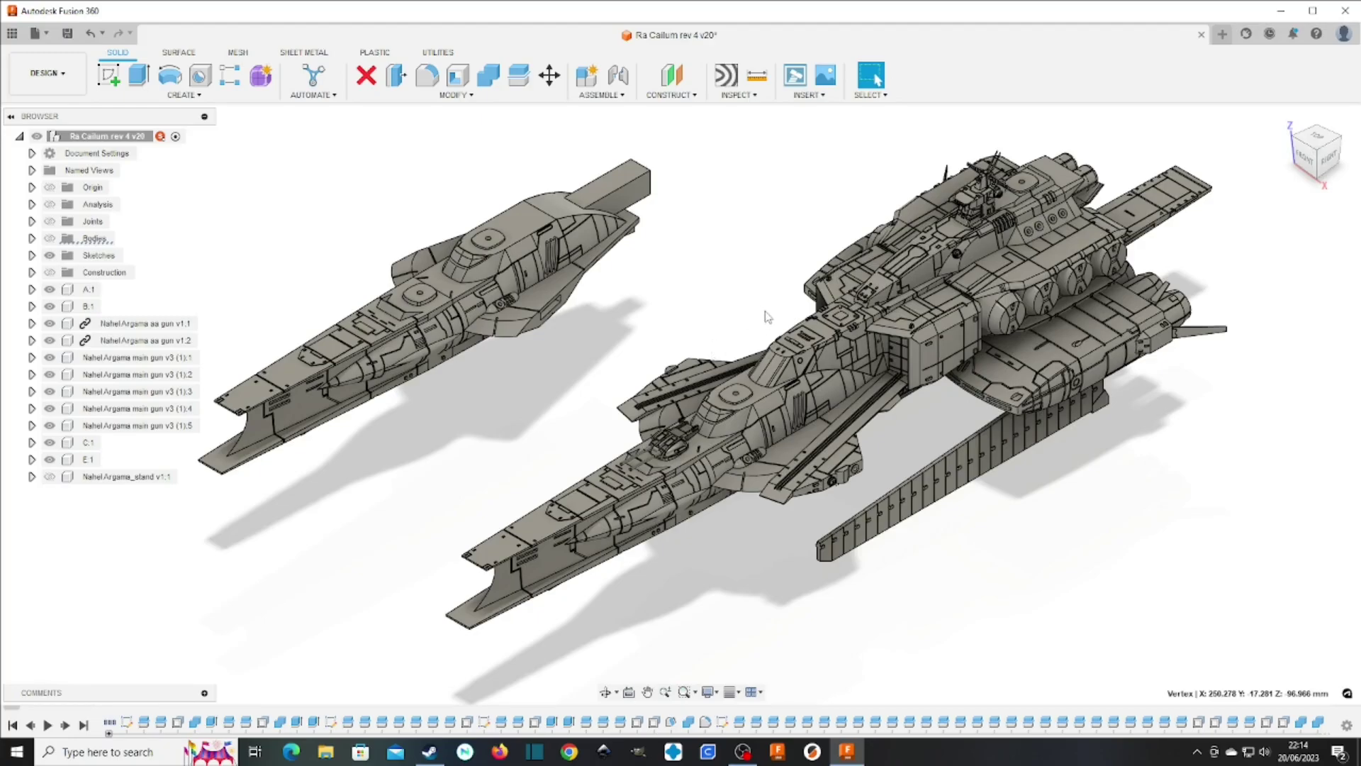
pyautogui.moveTo(769, 318); pyautogui.dragTo(726, 374, button='middle')
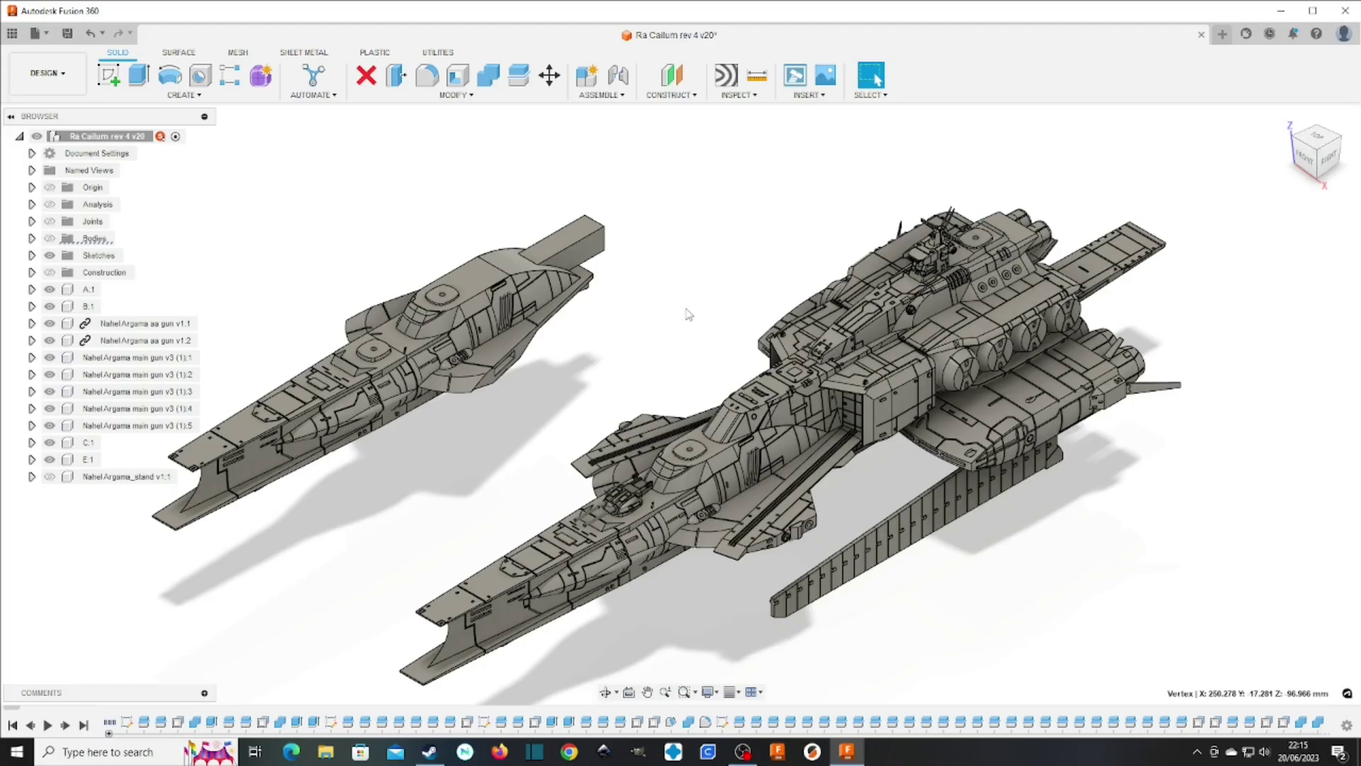
pyautogui.moveTo(664, 343); pyautogui.dragTo(621, 284, button='middle')
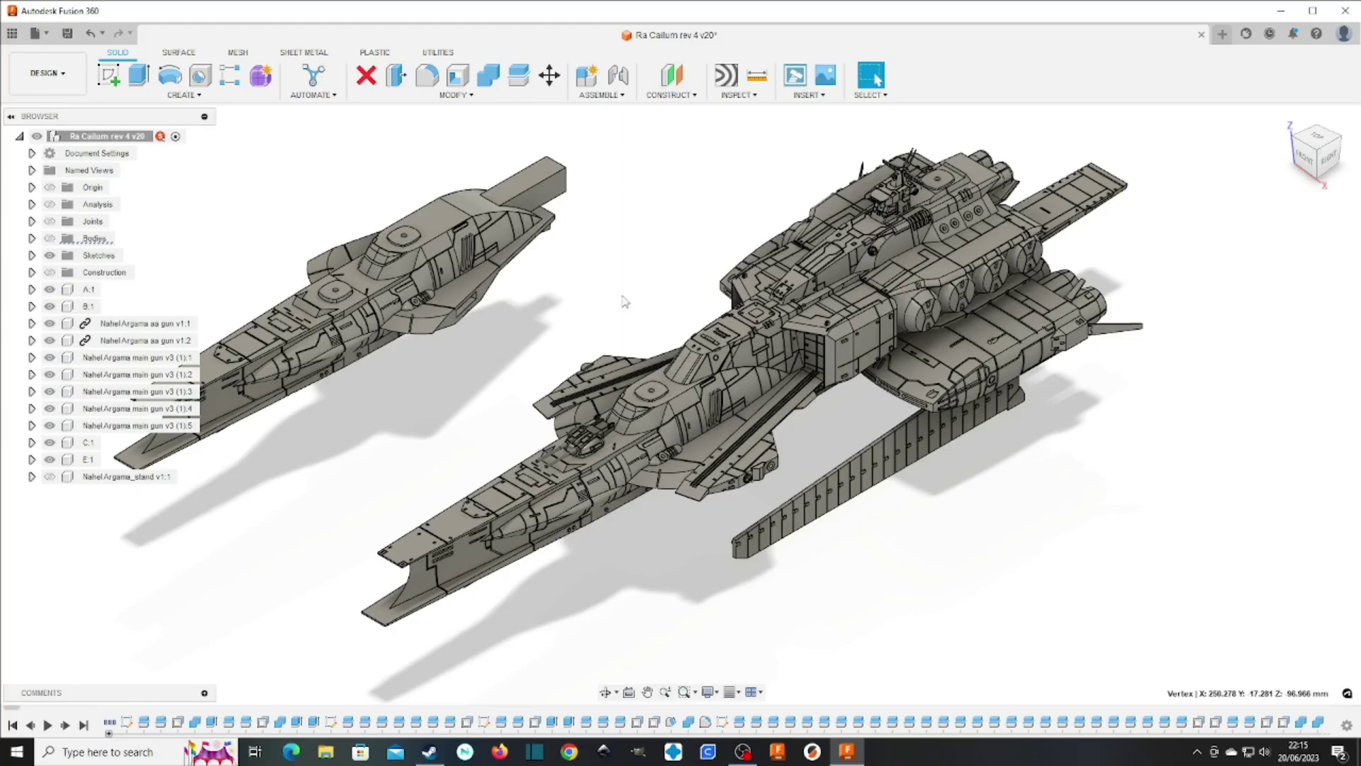
pyautogui.moveTo(114, 726)
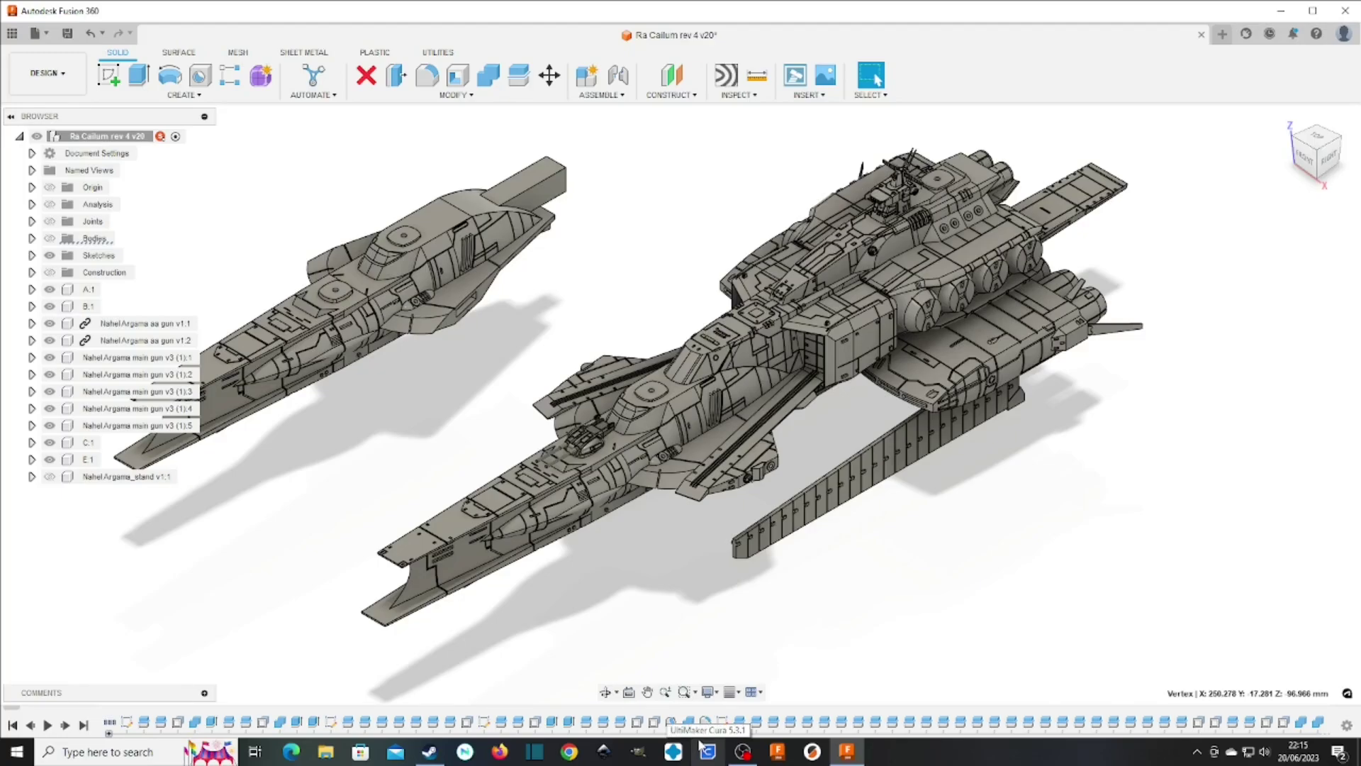
# Browse the 'ra cailum' search results in the Data Panel and open the Ra Cailum design
pyautogui.click(12, 34)
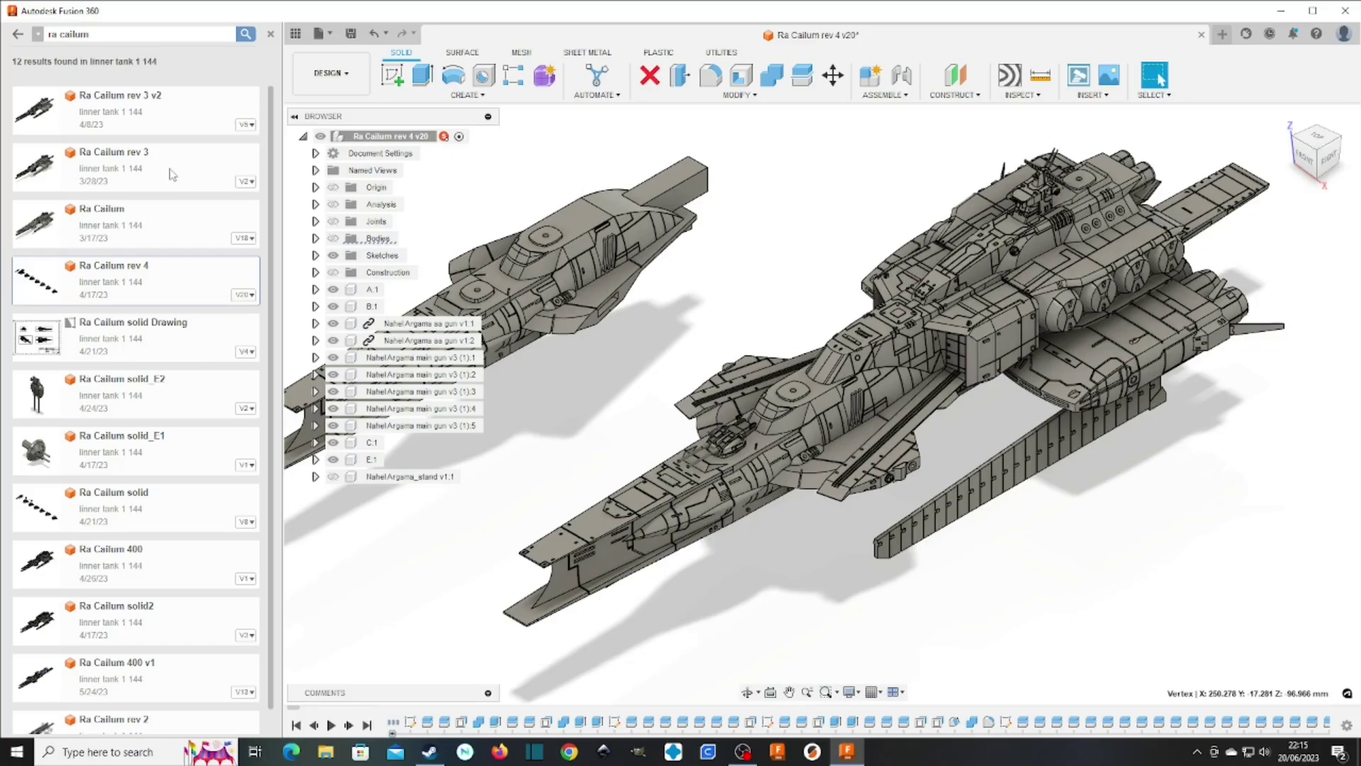
pyautogui.scroll(-1, 178, 390)
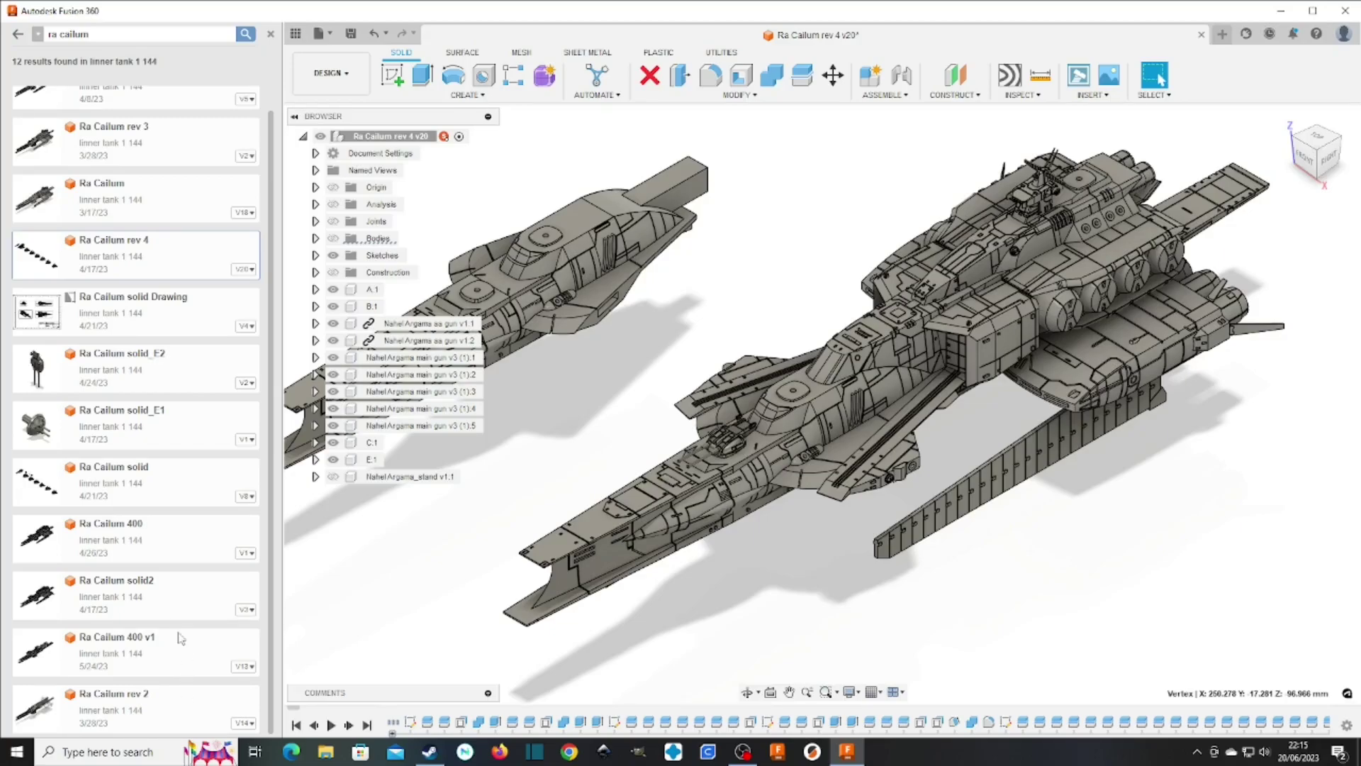
pyautogui.scroll(1, 165, 358)
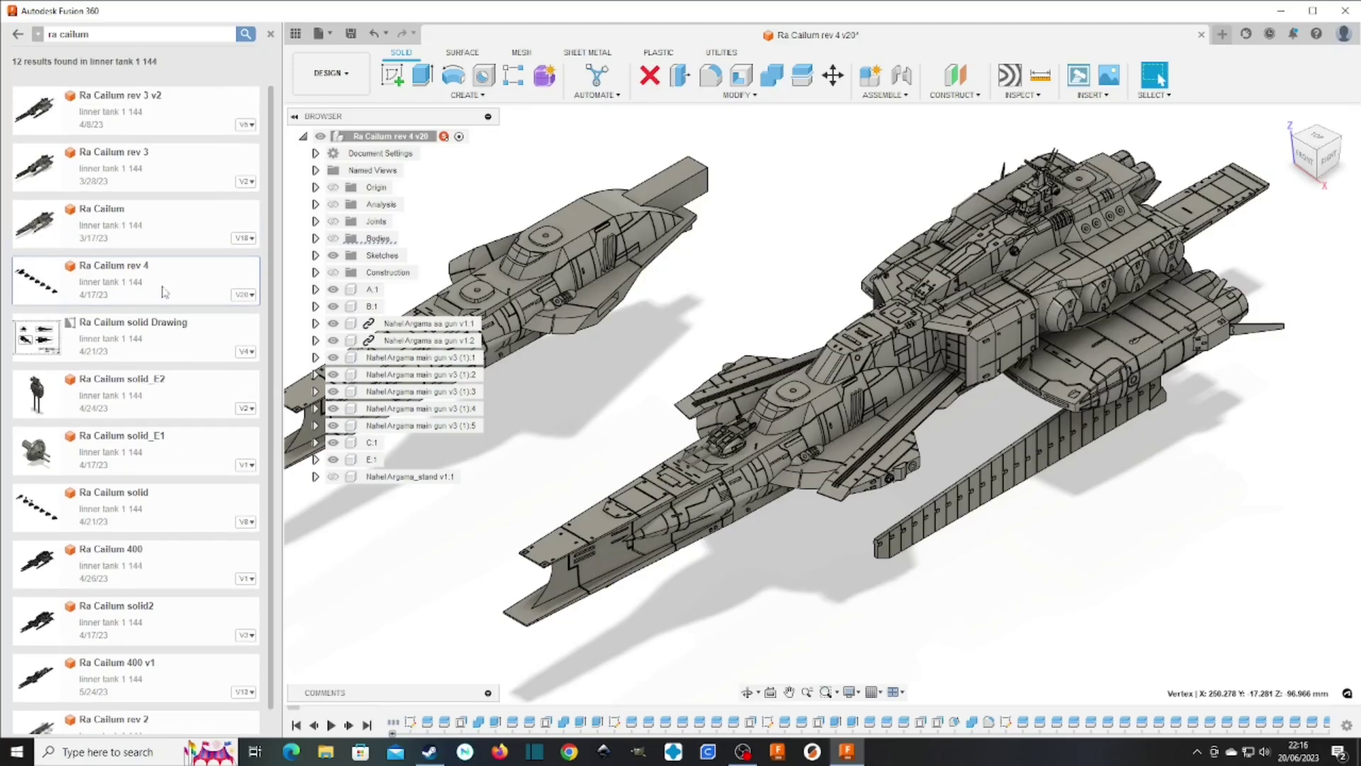
pyautogui.doubleClick(152, 236)
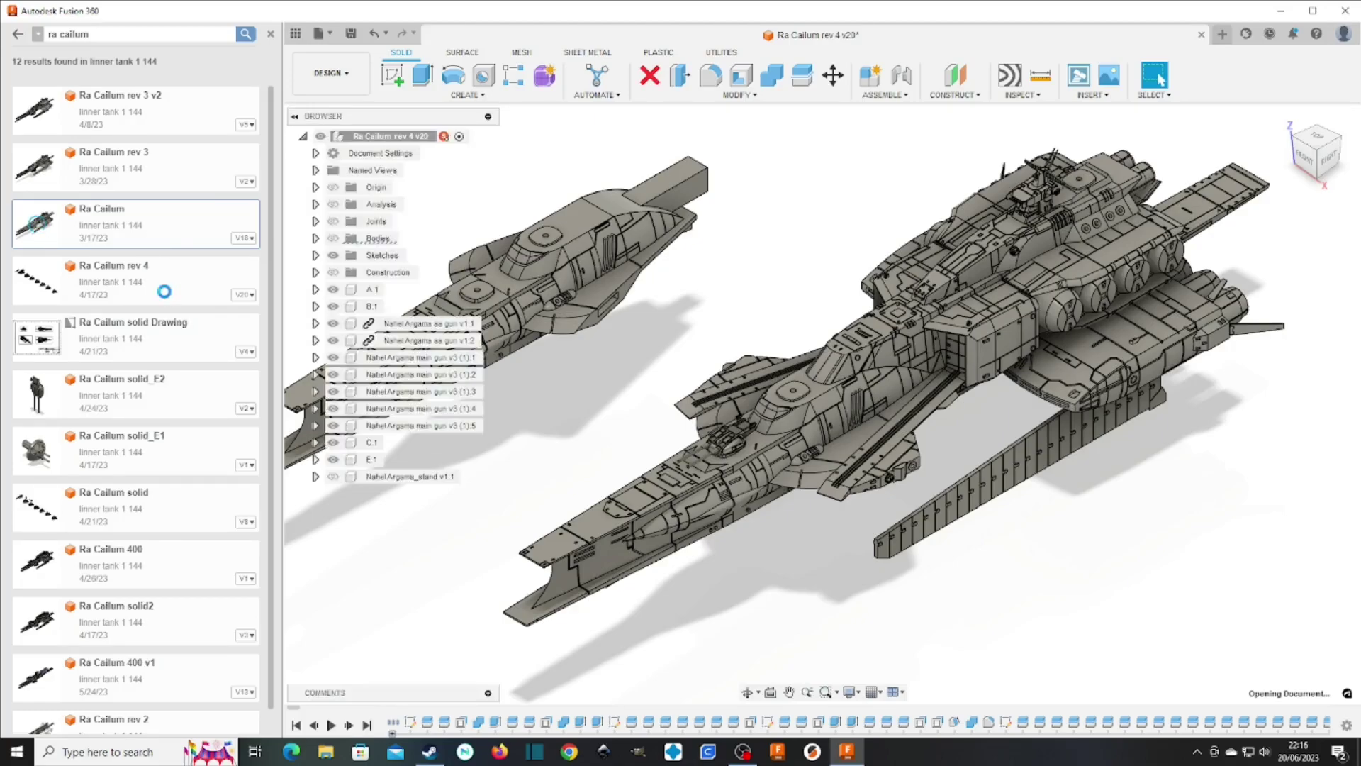
# View the v18 ship from its left and right sides, then from an angled three-quarter view
pyautogui.click(1301, 168)
pyautogui.click(1316, 135)
pyautogui.keyDown('shift'); pyautogui.moveTo(822, 402); pyautogui.dragTo(787, 399, button='middle'); pyautogui.keyUp('shift')
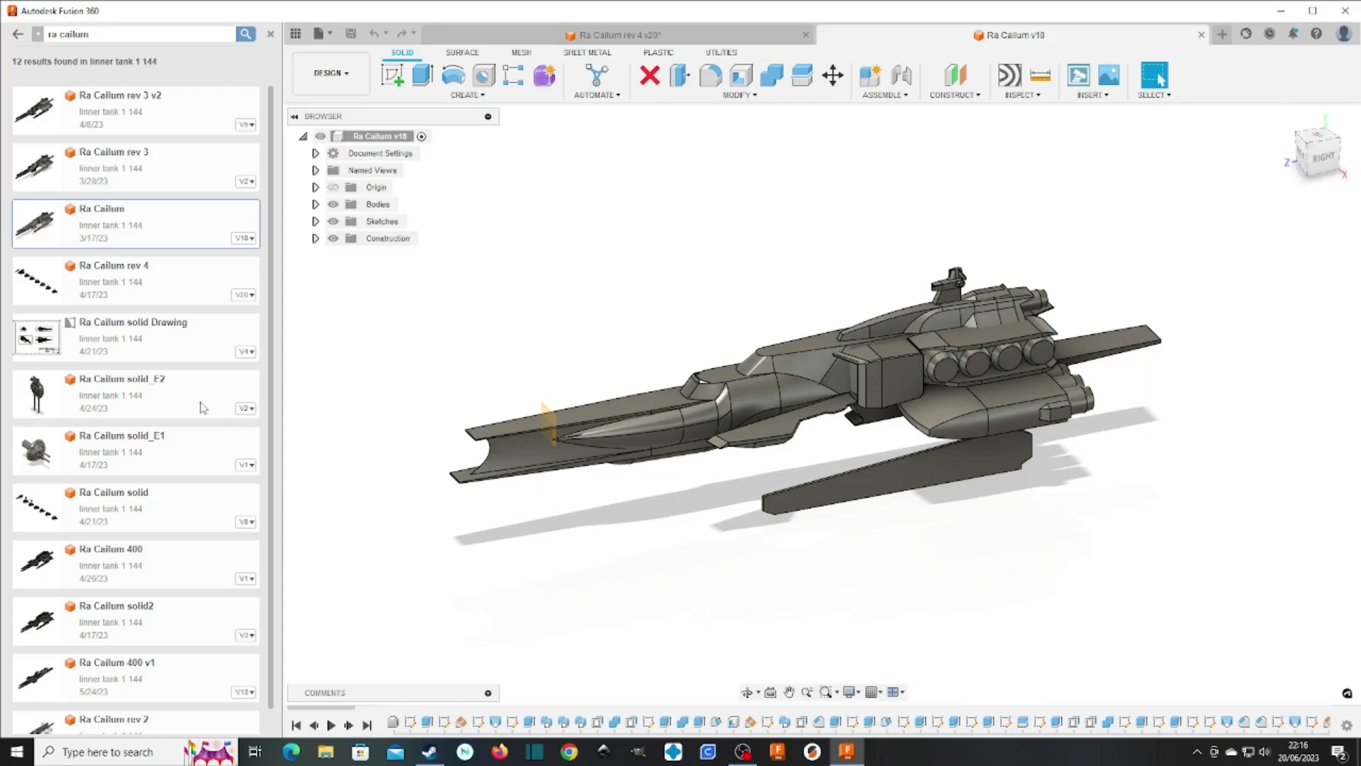
pyautogui.scroll(-1, 183, 490)
pyautogui.scroll(-5, 1137, 721)
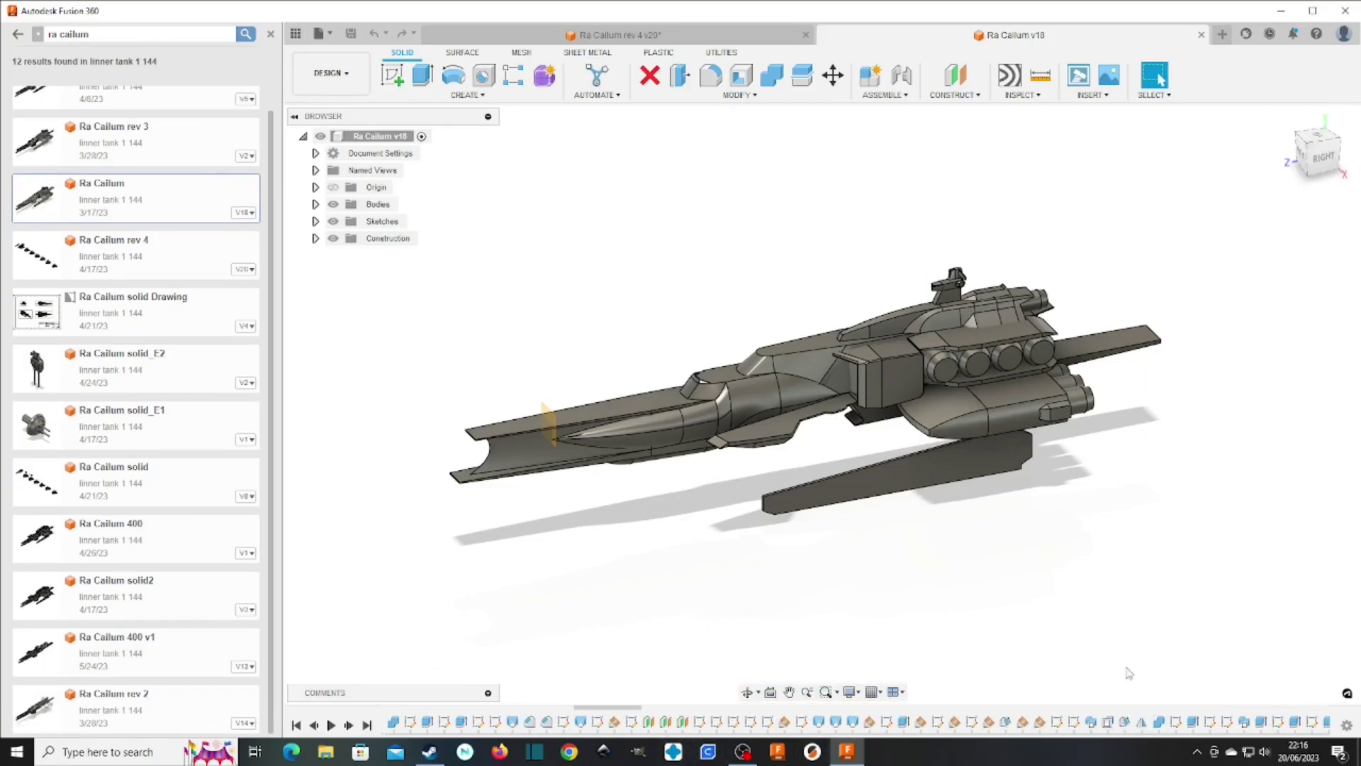
# Roll the design history marker to the final feature and view the rebuilt ship from above
pyautogui.moveTo(627, 706)
pyautogui.mouseDown()
pyautogui.moveTo(1265, 707)
pyautogui.moveTo(1352, 684)
pyautogui.mouseUp()
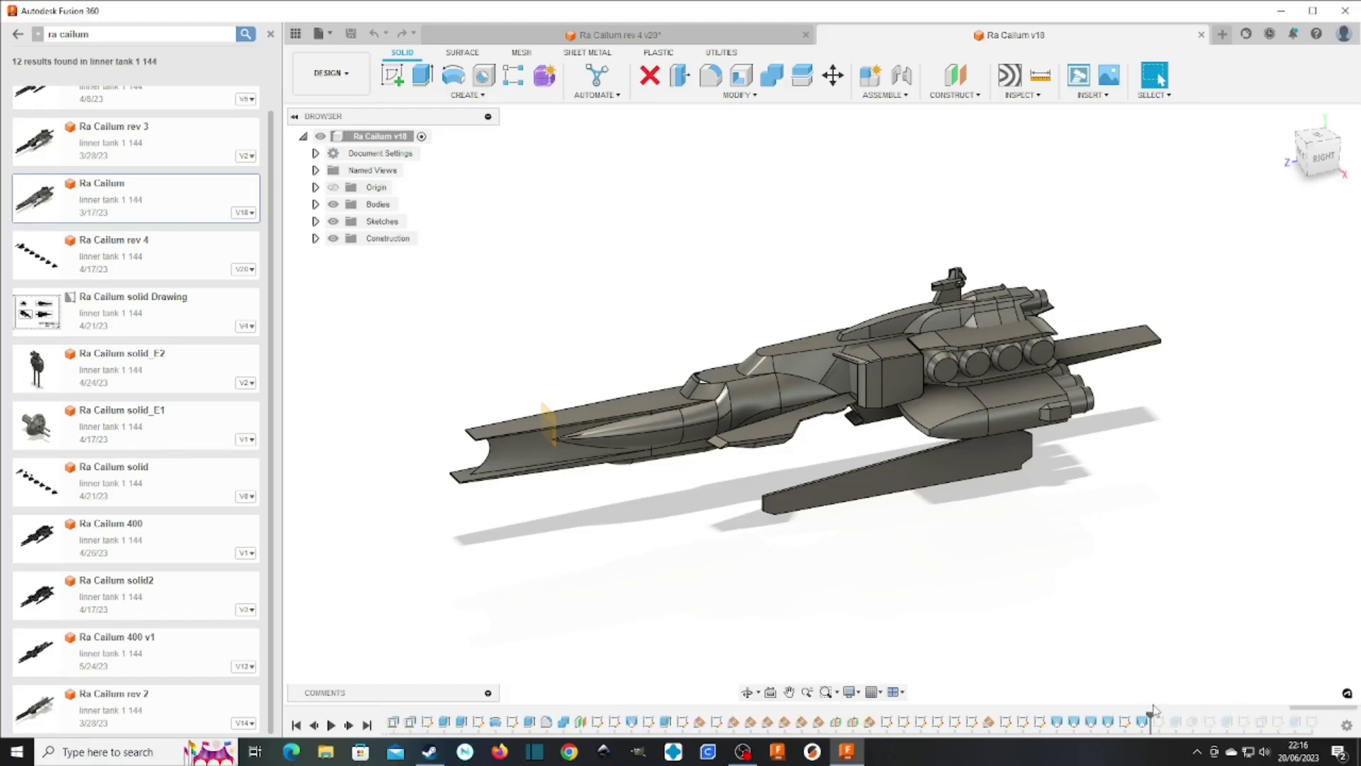
pyautogui.moveTo(1150, 717); pyautogui.dragTo(1303, 718)
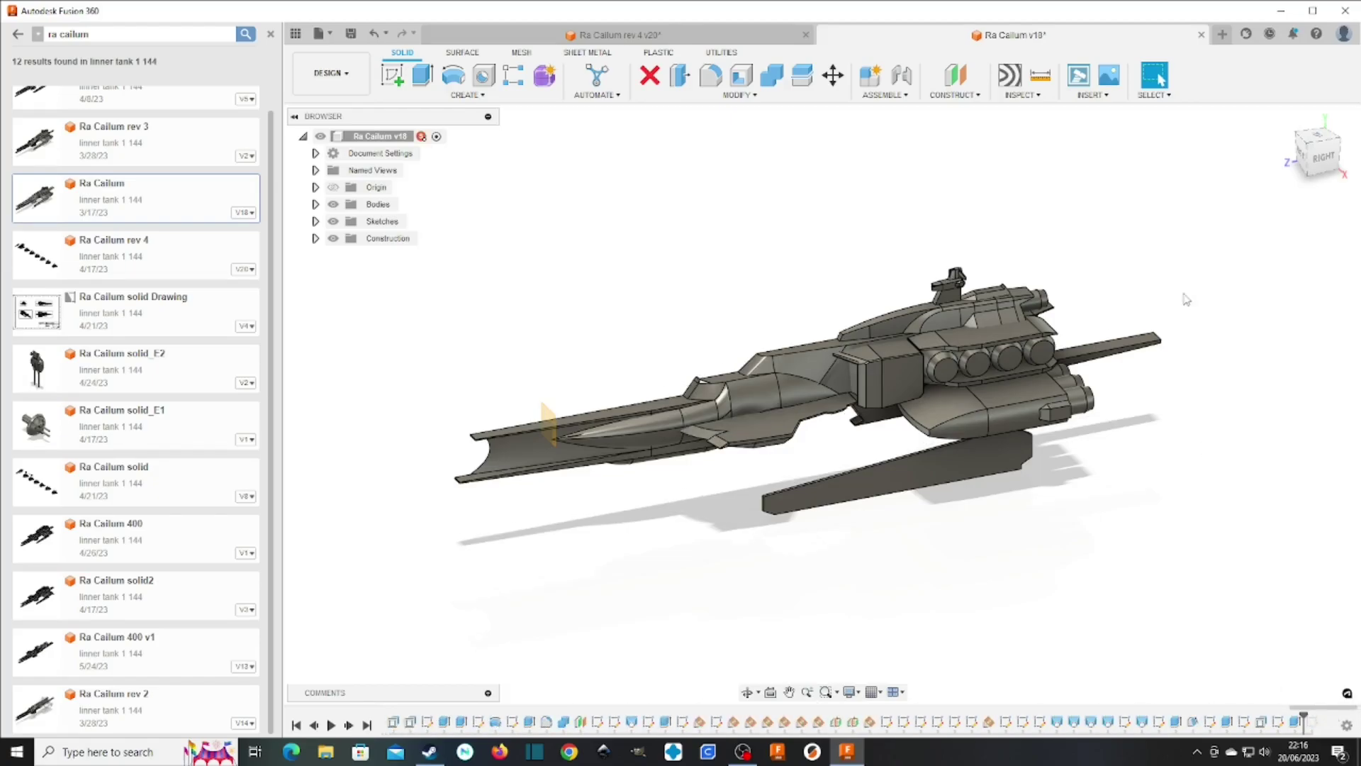
pyautogui.keyDown('shift'); pyautogui.moveTo(729, 395); pyautogui.dragTo(805, 368, button='middle'); pyautogui.keyUp('shift')
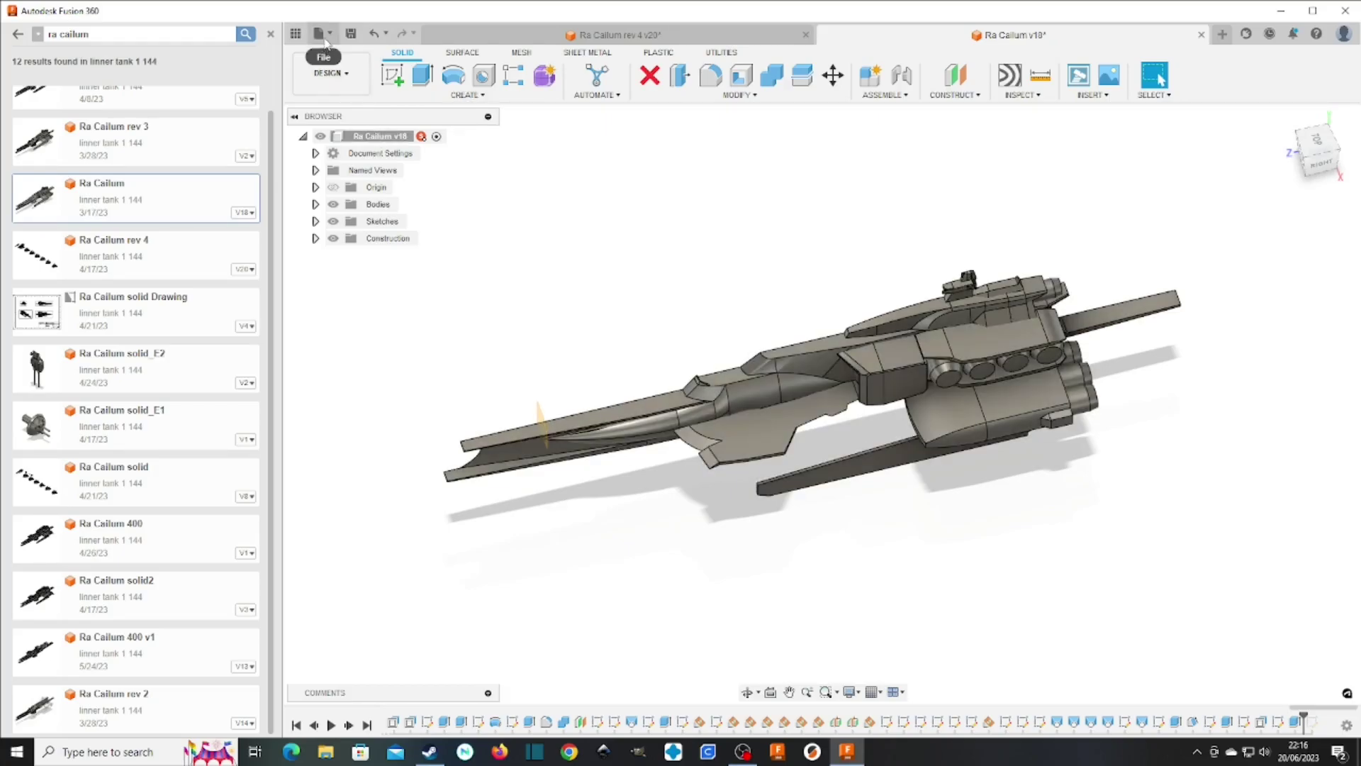
# Open File > Export for Ra Cailum v18 and set the file type to STEP Files
pyautogui.click(320, 33)
pyautogui.click(355, 213)
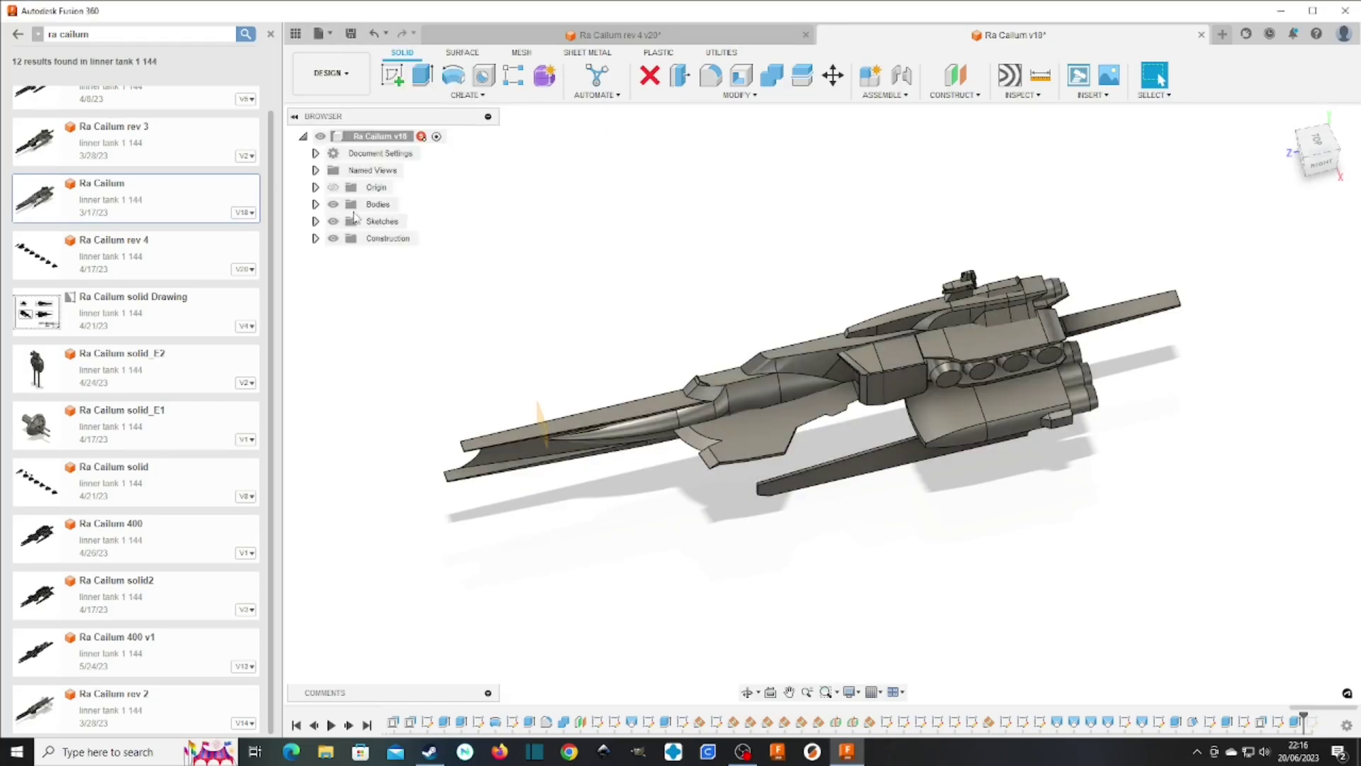
pyautogui.click(918, 271)
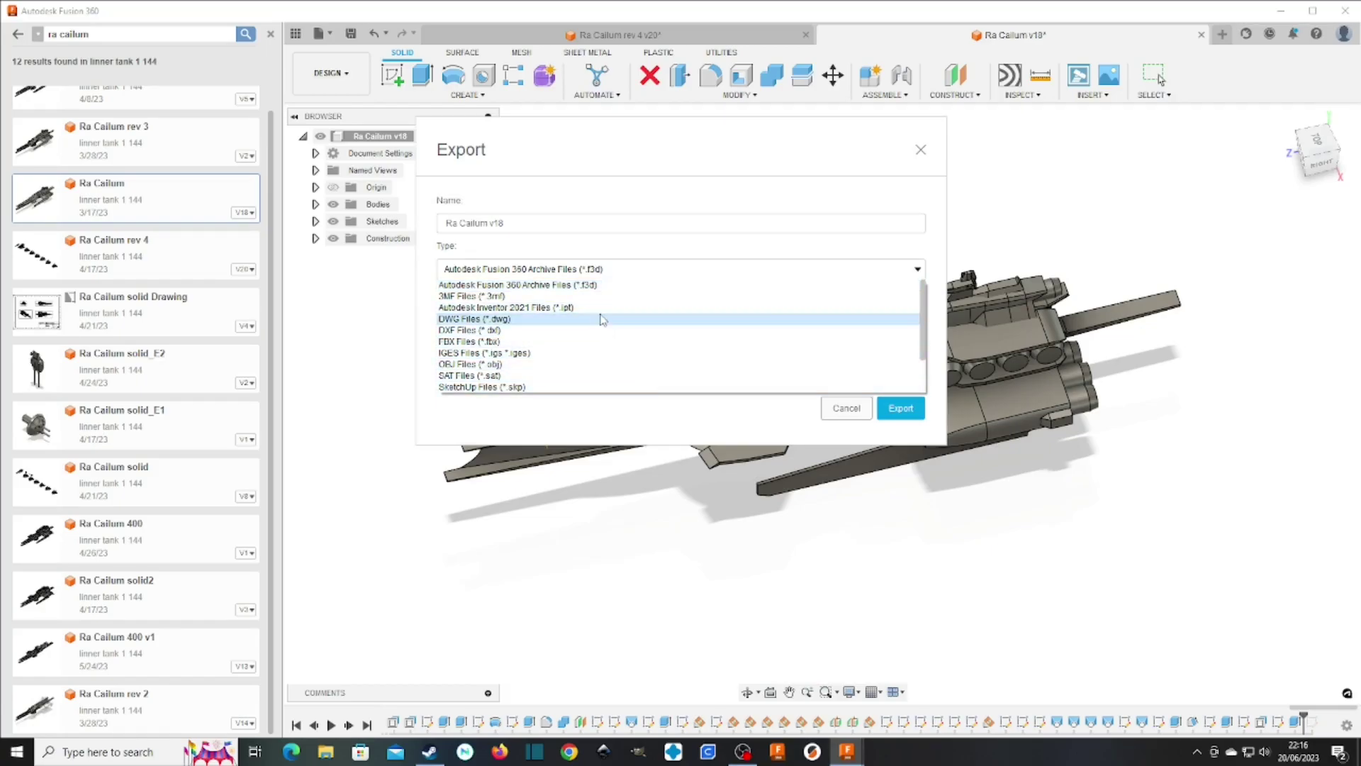
pyautogui.scroll(-2, 599, 326)
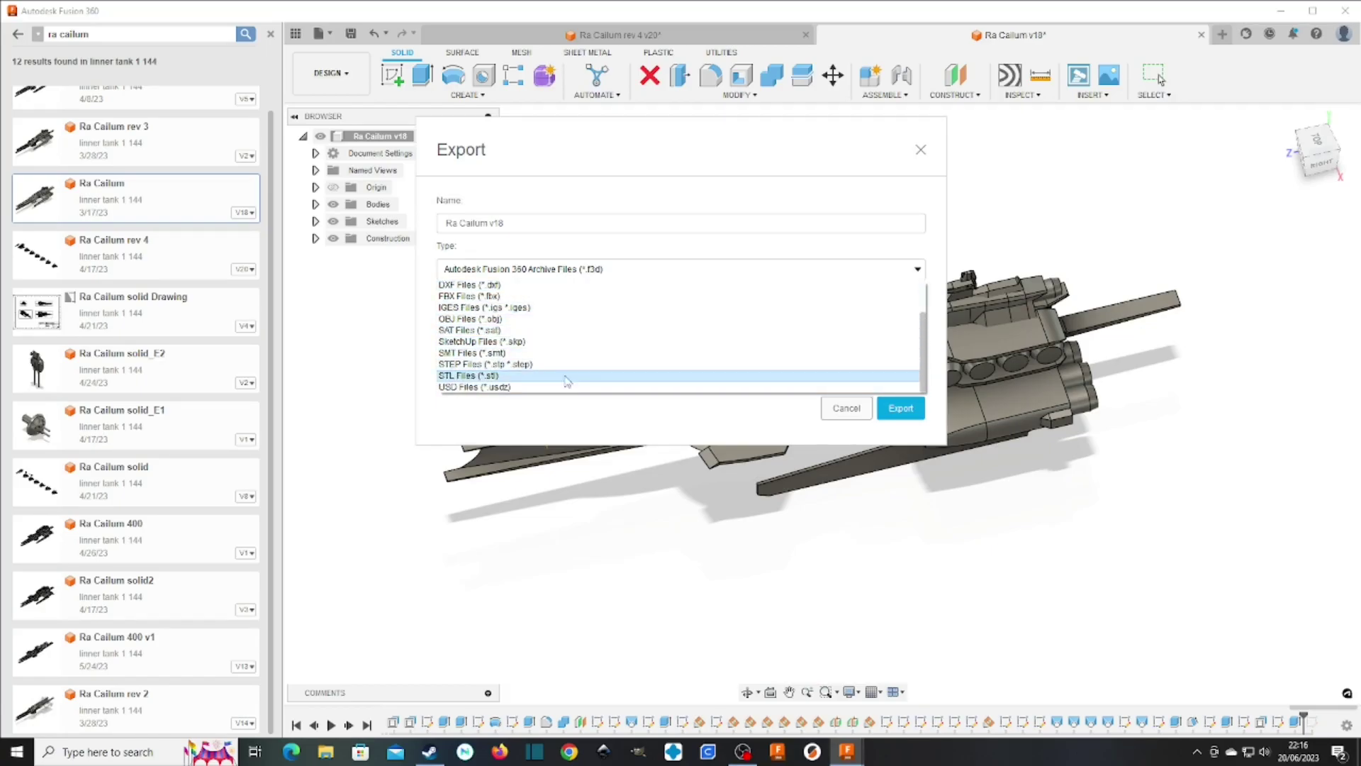
pyautogui.scroll(2, 559, 333)
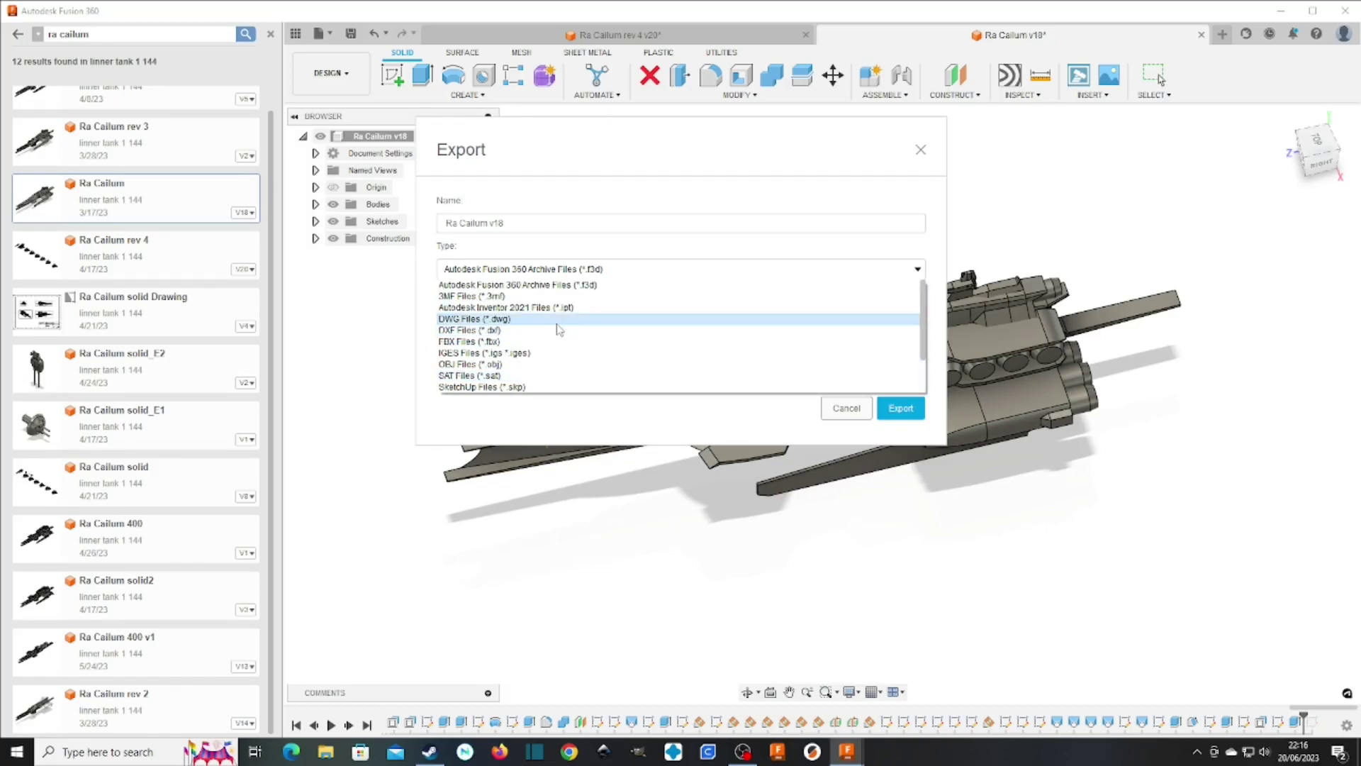
pyautogui.scroll(-2, 540, 367)
pyautogui.click(540, 364)
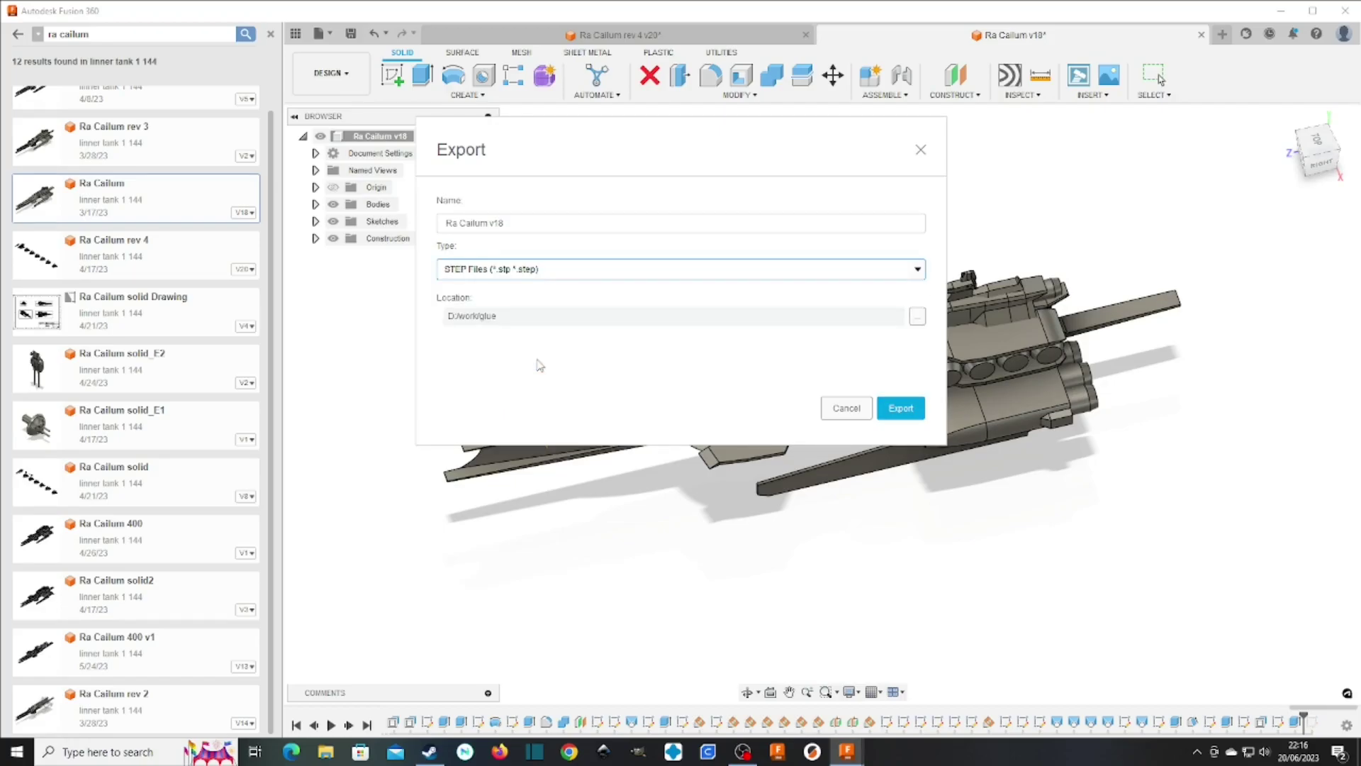
# Switch the export type back to Autodesk Fusion 360 Archive Files (*.f3d)
pyautogui.click(545, 276)
pyautogui.scroll(3, 532, 312)
pyautogui.scroll(3, 525, 292)
pyautogui.click(550, 287)
# Browse the export file types, keep the archive type, then cancel the Export dialog
pyautogui.click(558, 273)
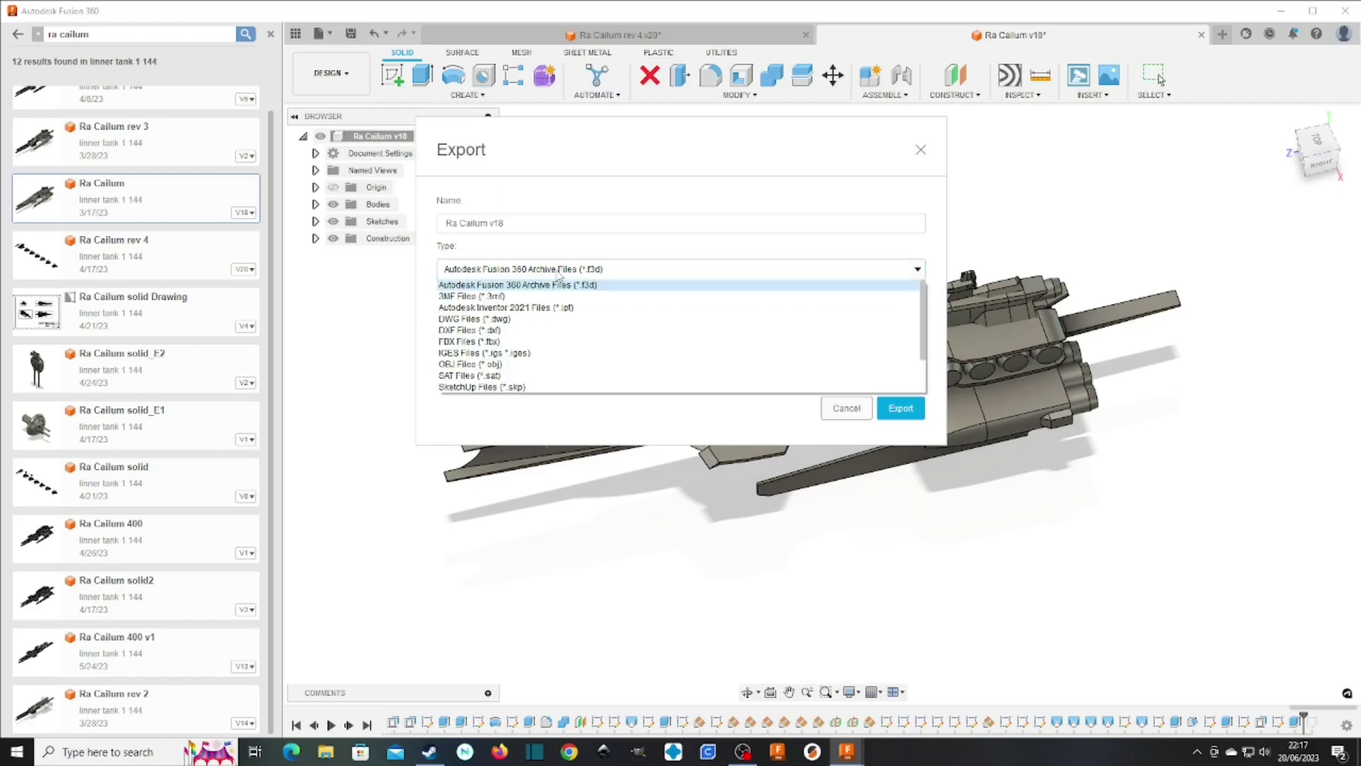
pyautogui.scroll(-3, 557, 358)
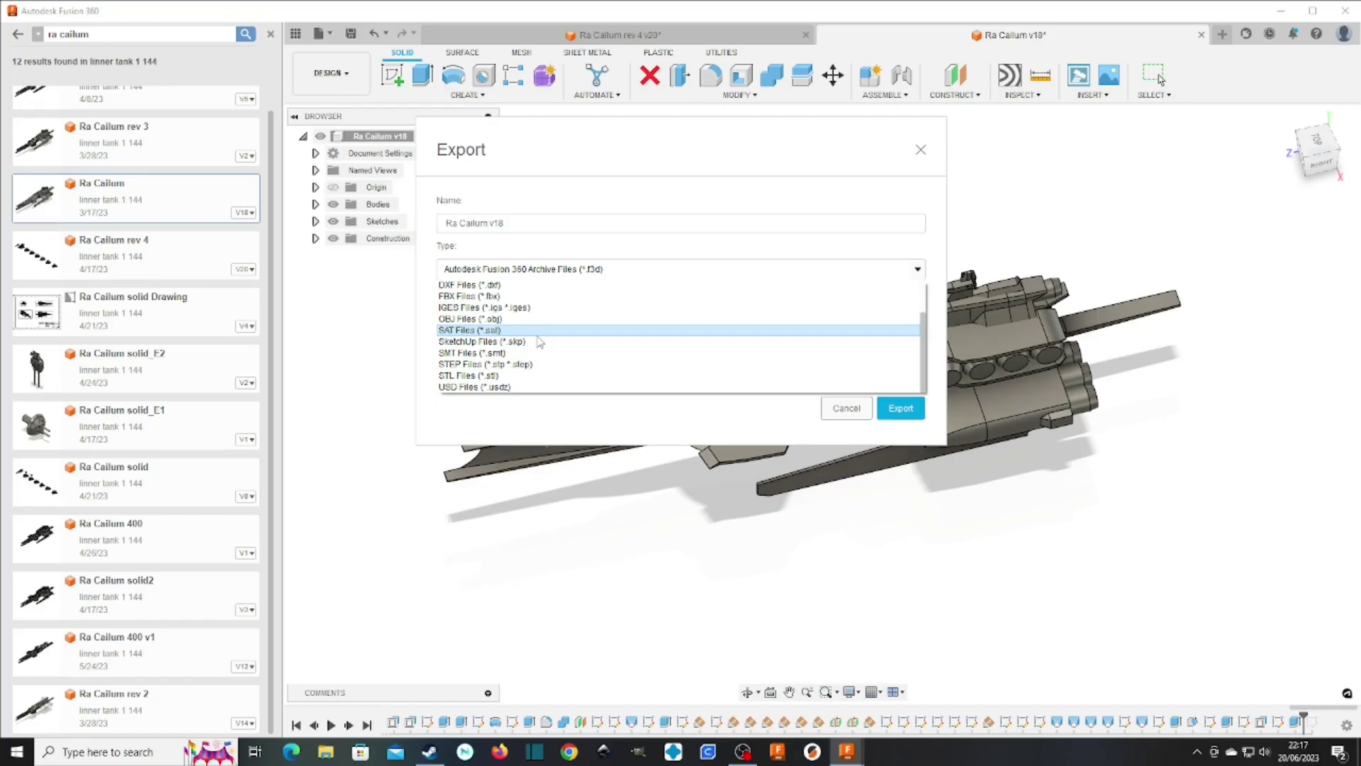
pyautogui.click(680, 420)
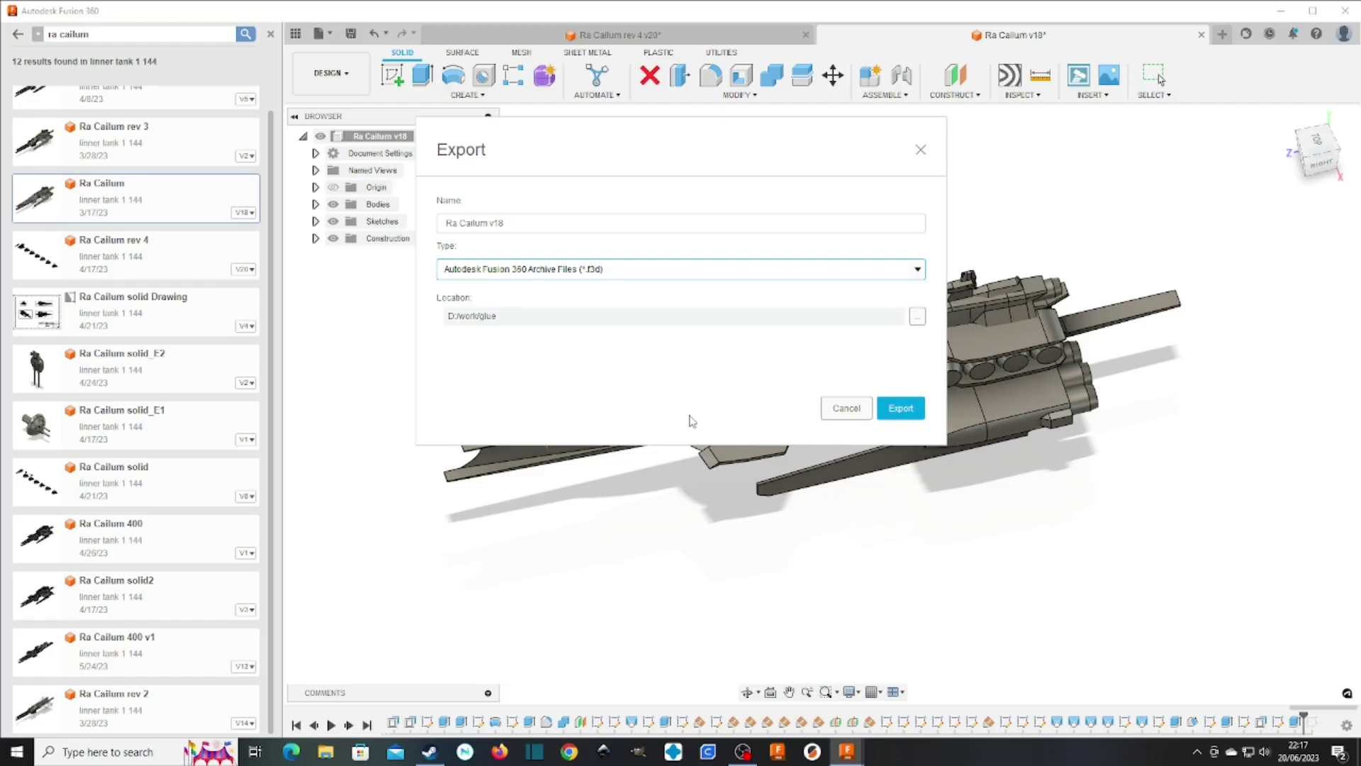
pyautogui.click(820, 270)
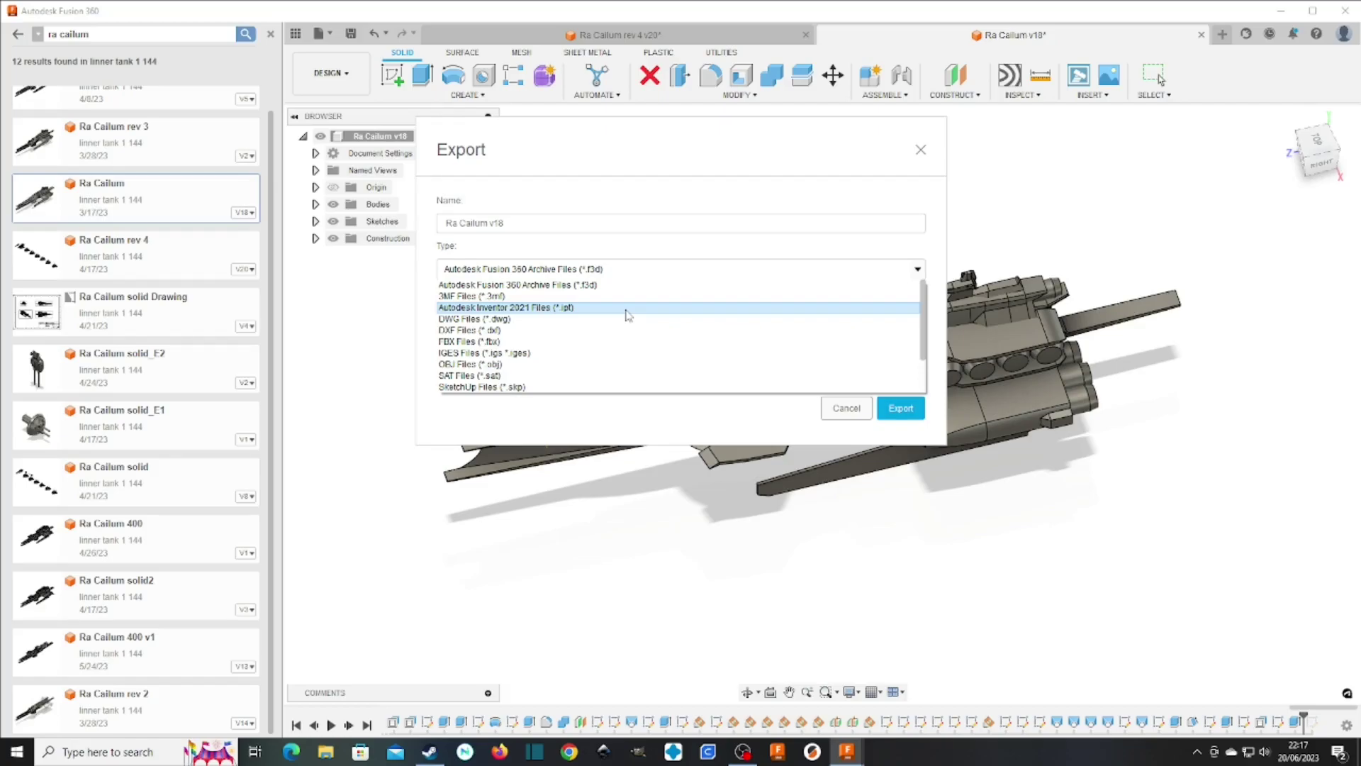
pyautogui.click(789, 376)
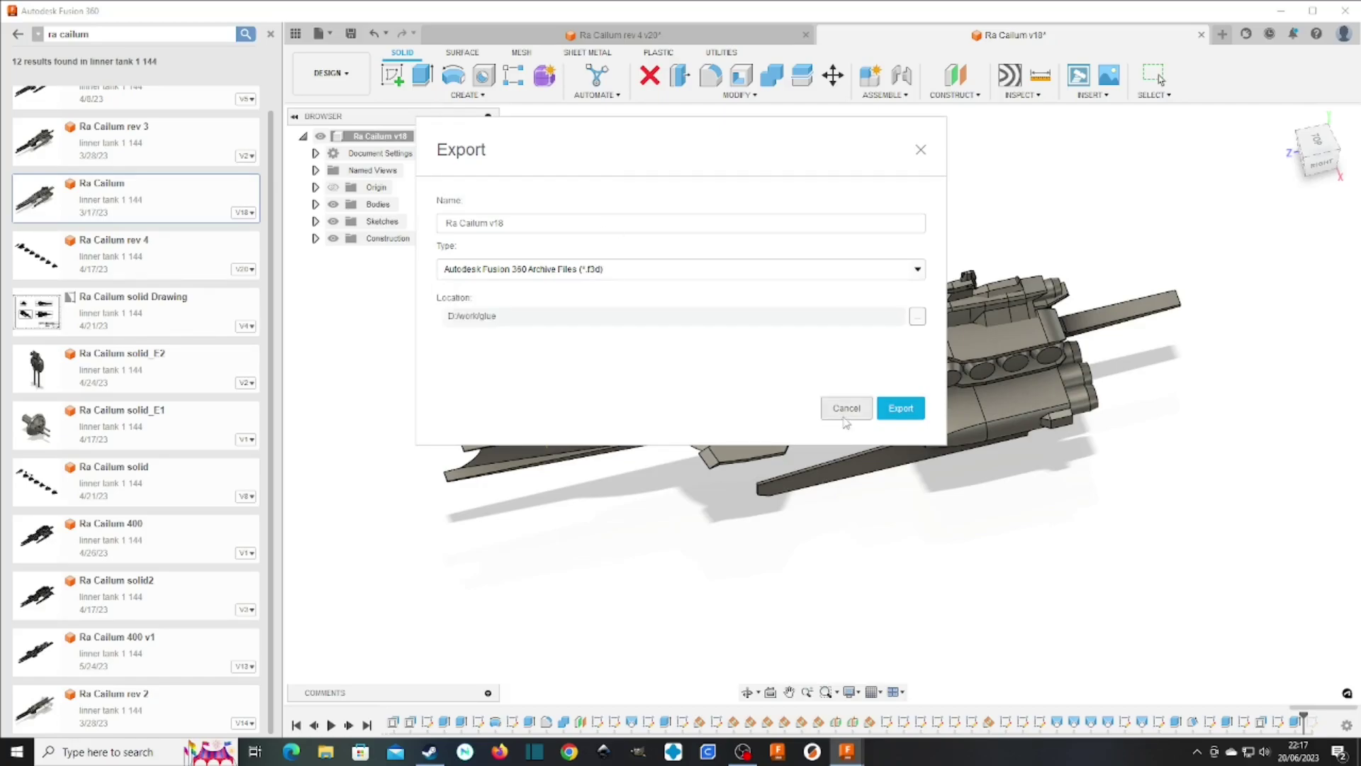
# Dismiss the export, orbit the ship from front to side, and close the Ra Cailum v18 tab
pyautogui.click(843, 417)
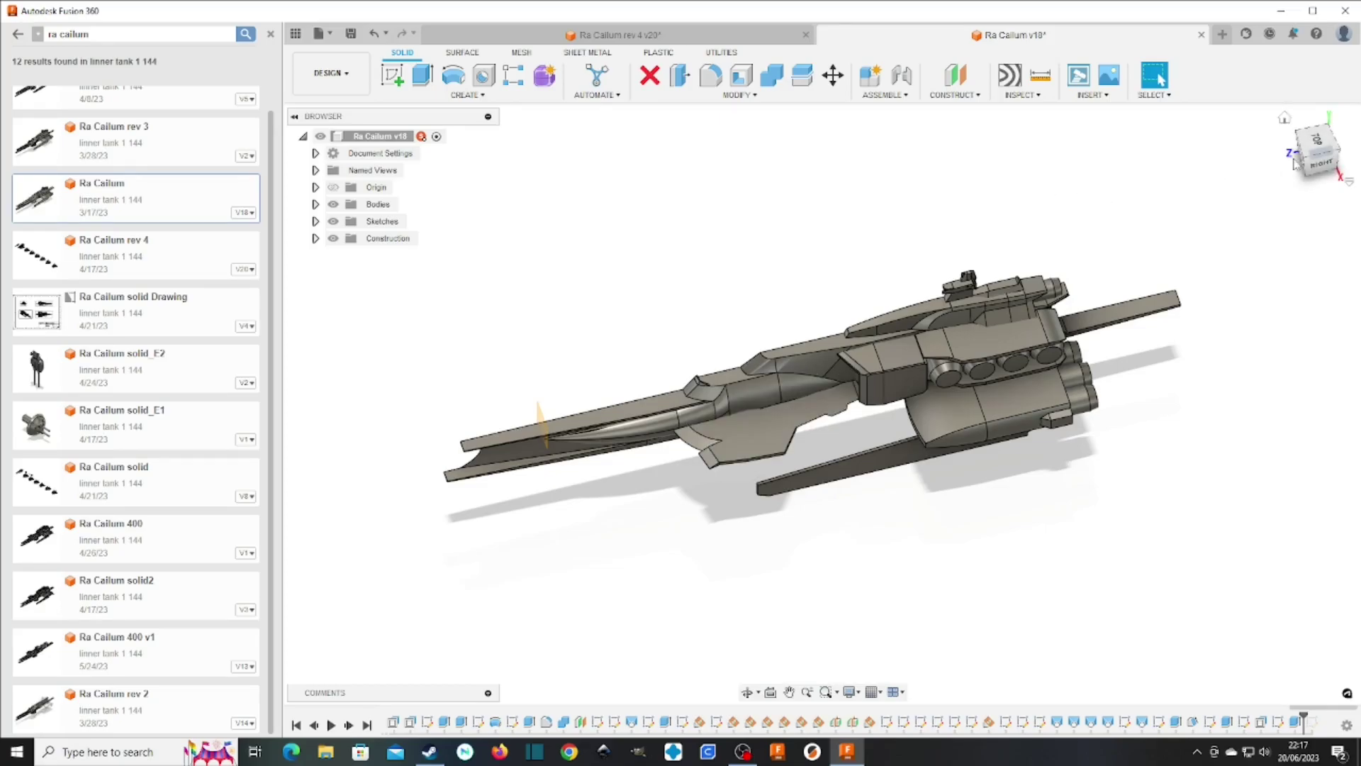
pyautogui.moveTo(1304, 162)
pyautogui.mouseDown()
pyautogui.moveTo(1329, 167)
pyautogui.moveTo(1290, 169)
pyautogui.mouseUp()
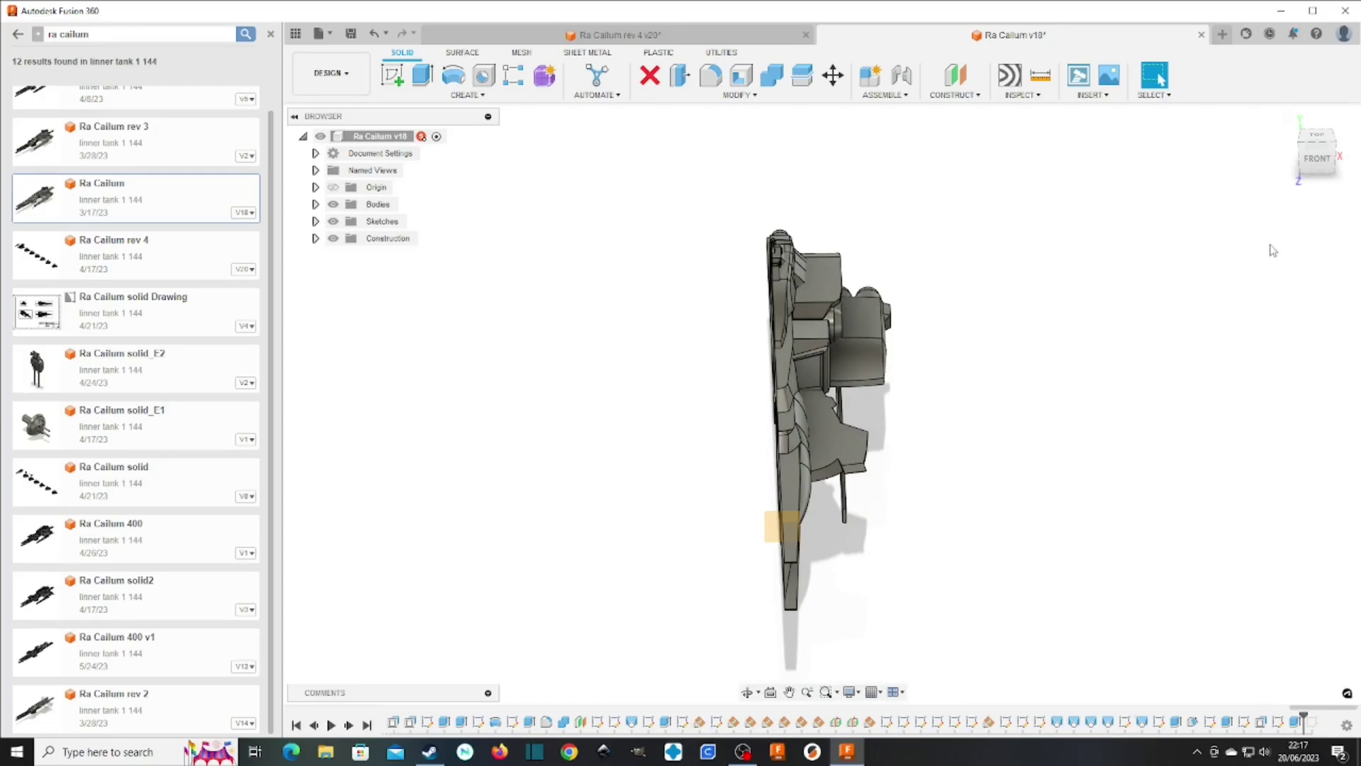
pyautogui.moveTo(1315, 158); pyautogui.dragTo(291, 434)
pyautogui.scroll(1, 170, 429)
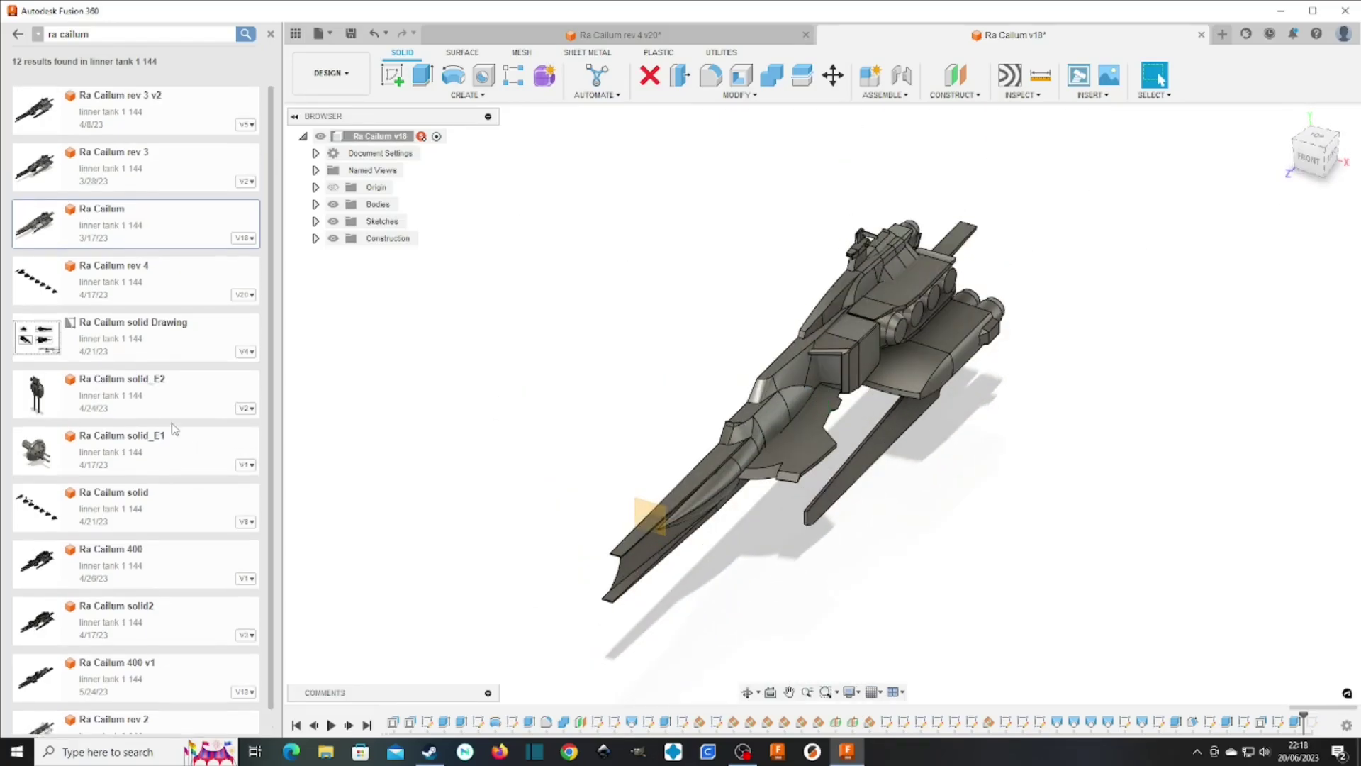
pyautogui.click(1201, 34)
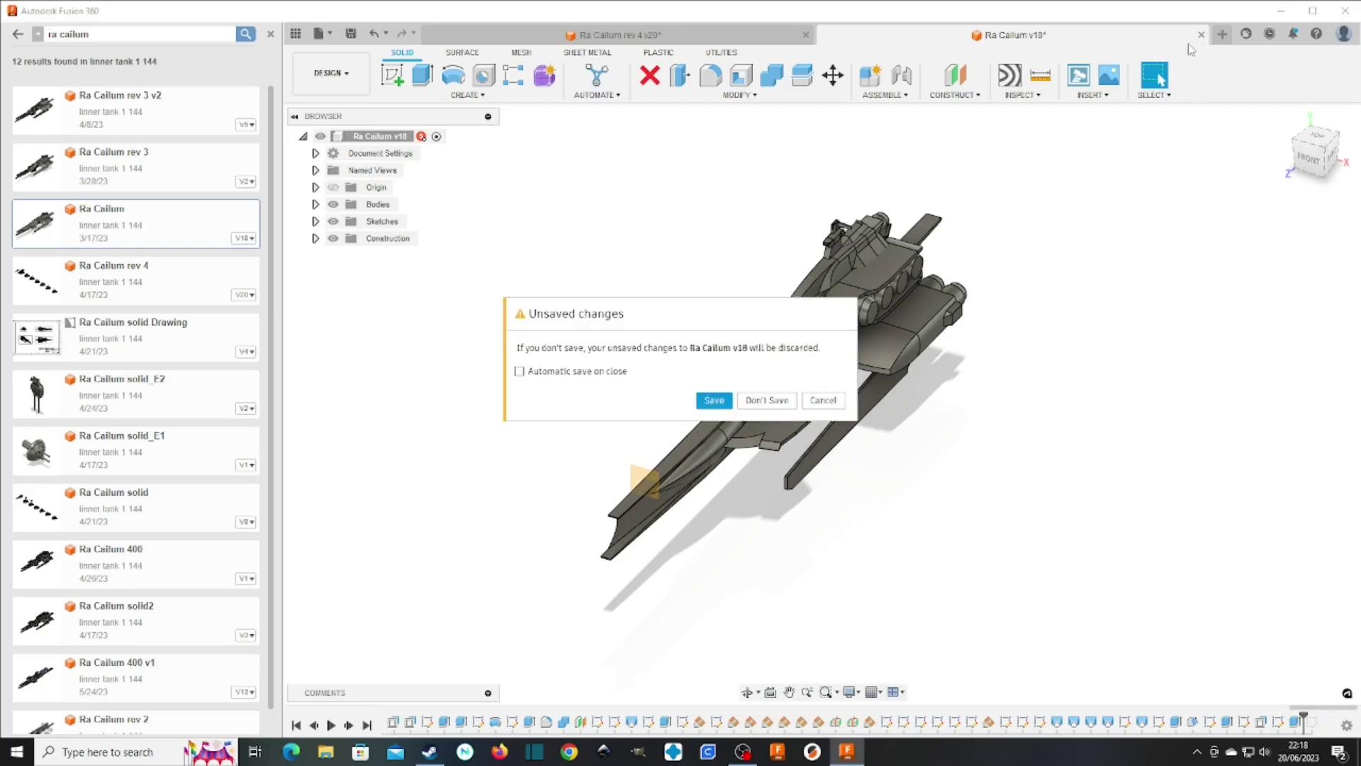
# Discard the v18 changes, then check Ra Cailum rev 3 v2's actions and the File menu
pyautogui.click(777, 402)
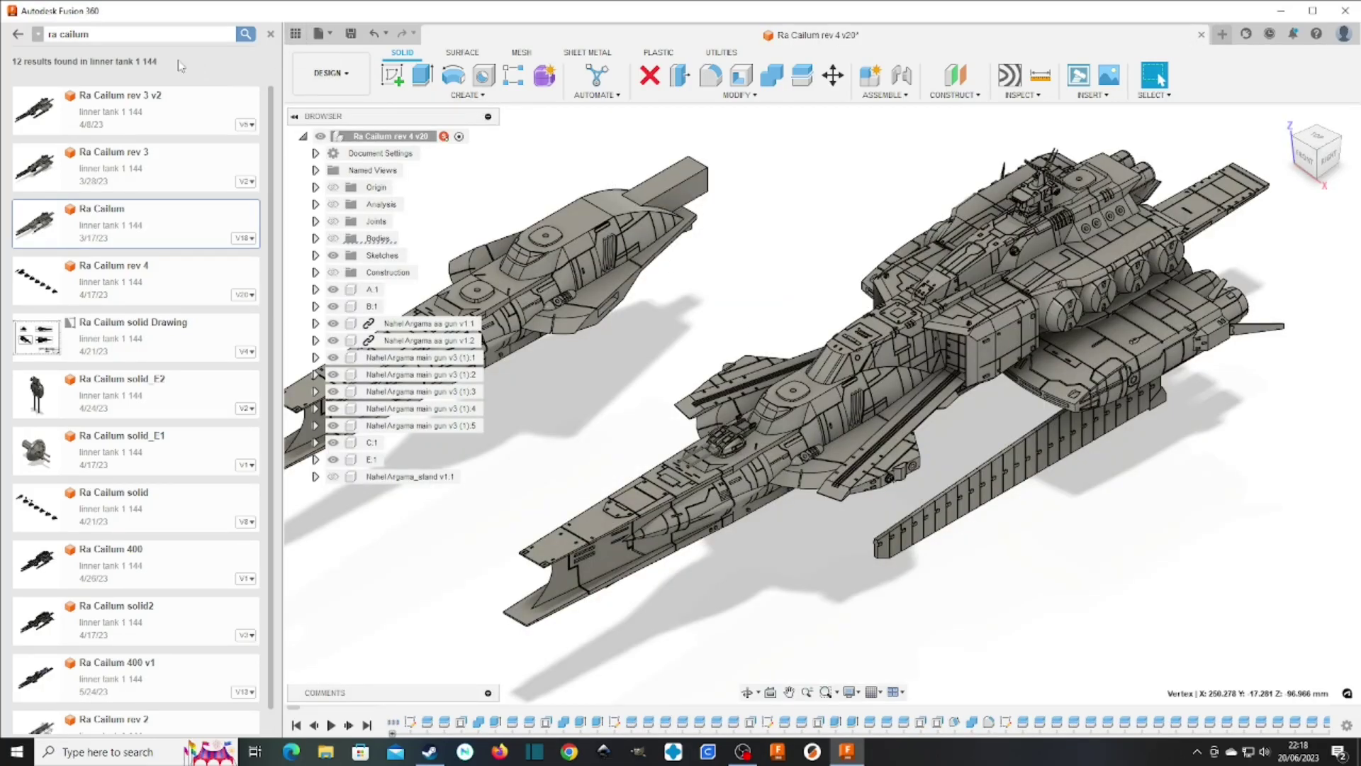
pyautogui.rightClick(179, 133)
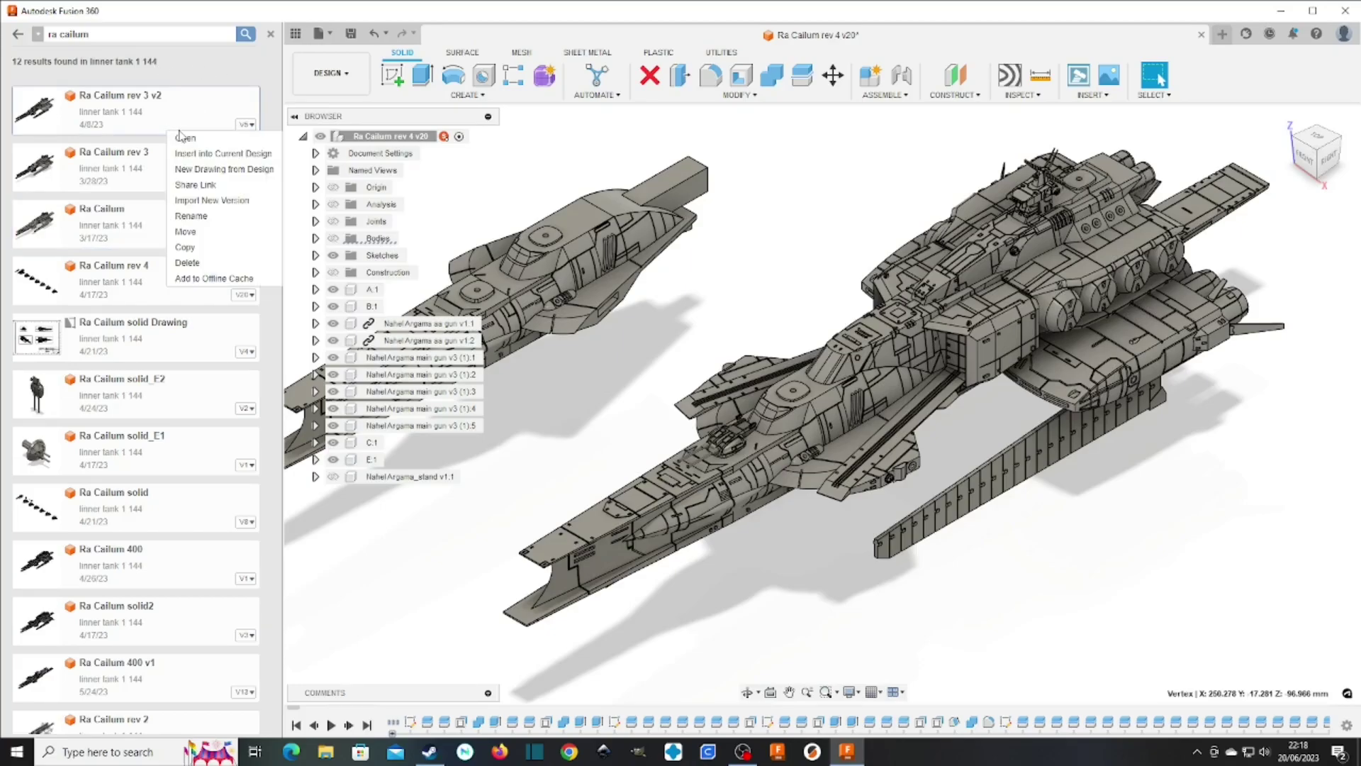
pyautogui.click(202, 101)
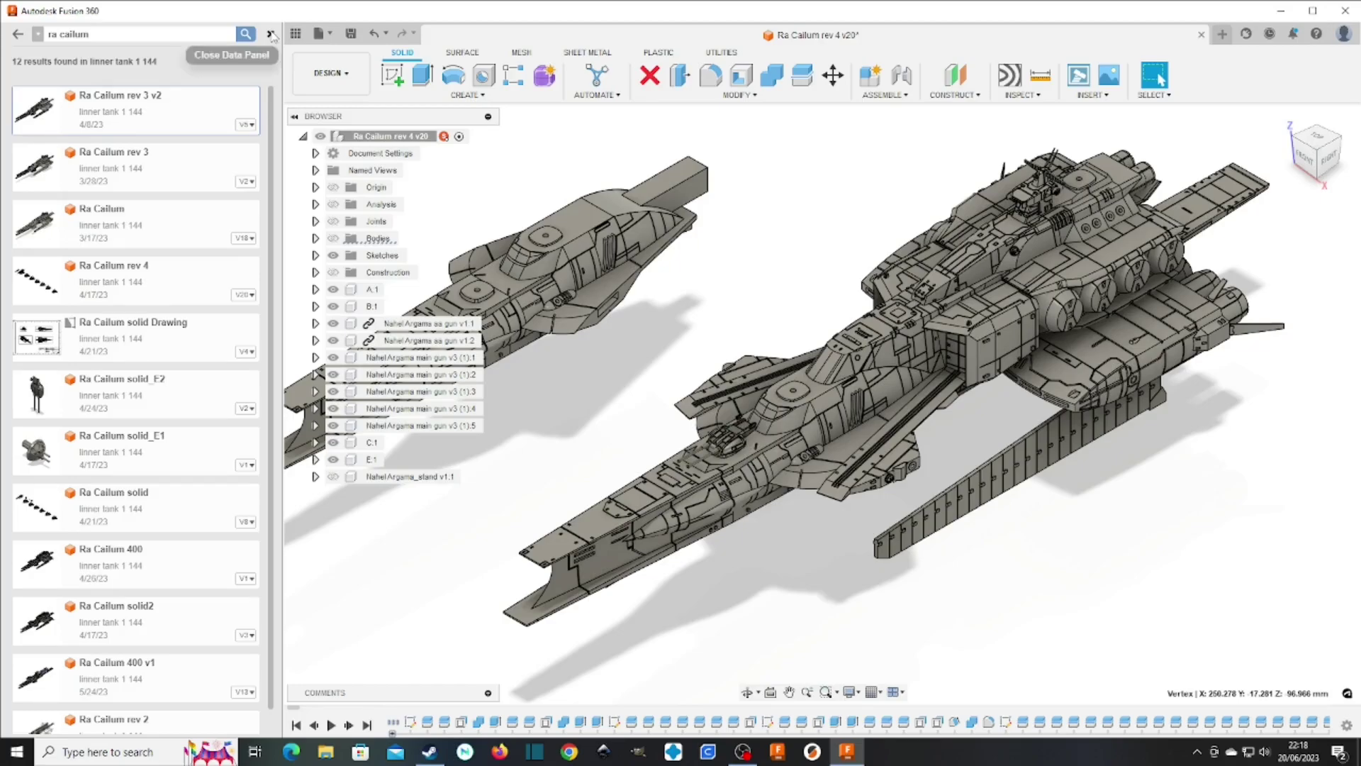
pyautogui.click(336, 35)
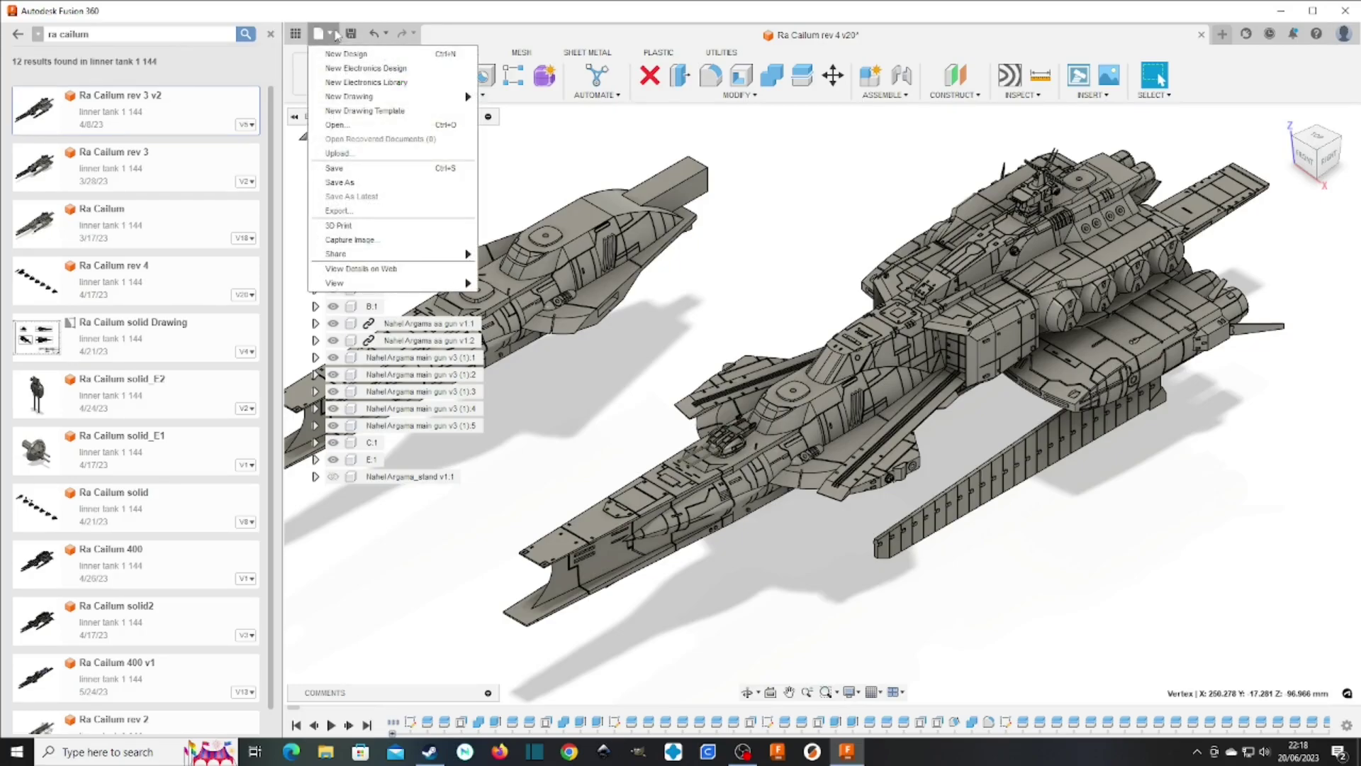
pyautogui.click(336, 34)
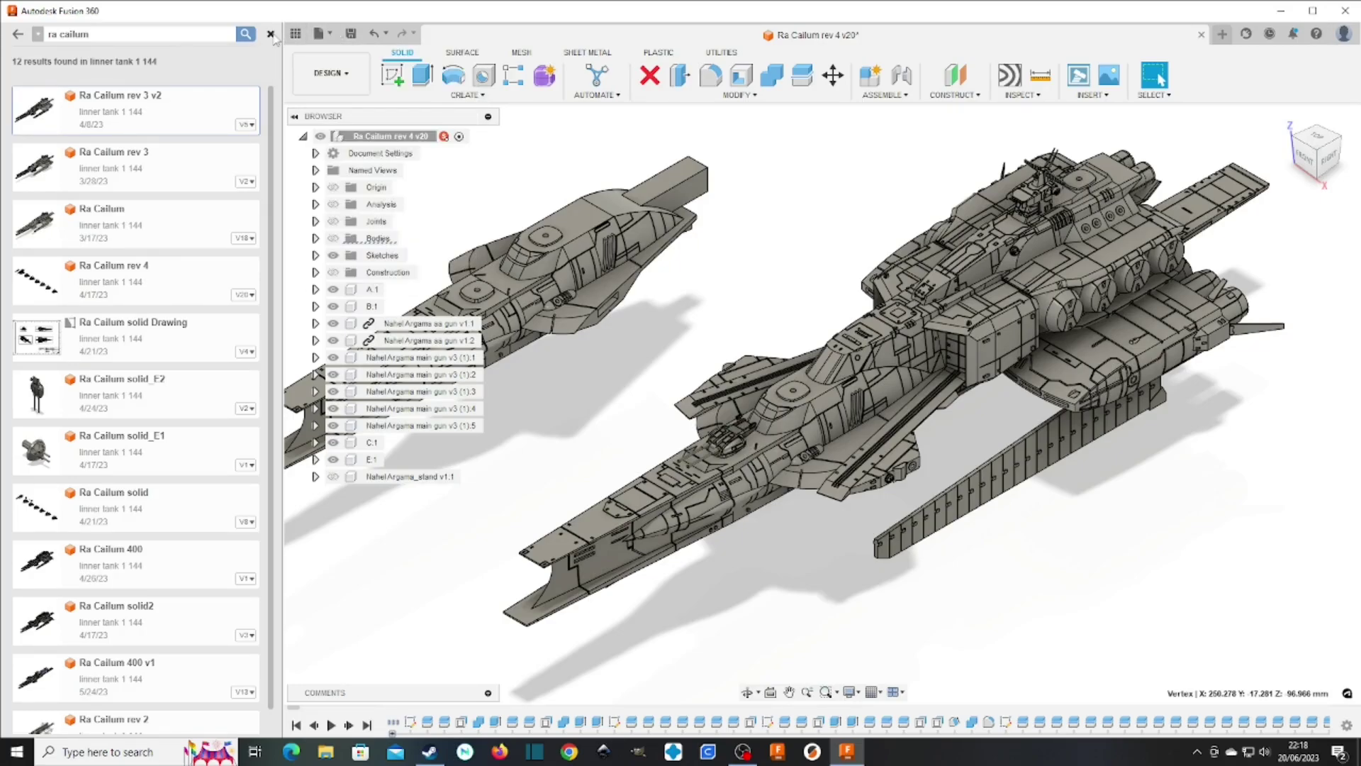
# Reopen the Data Panel, clear the 'ra cailum' search and return to the gunpla folder
pyautogui.click(270, 34)
pyautogui.click(12, 34)
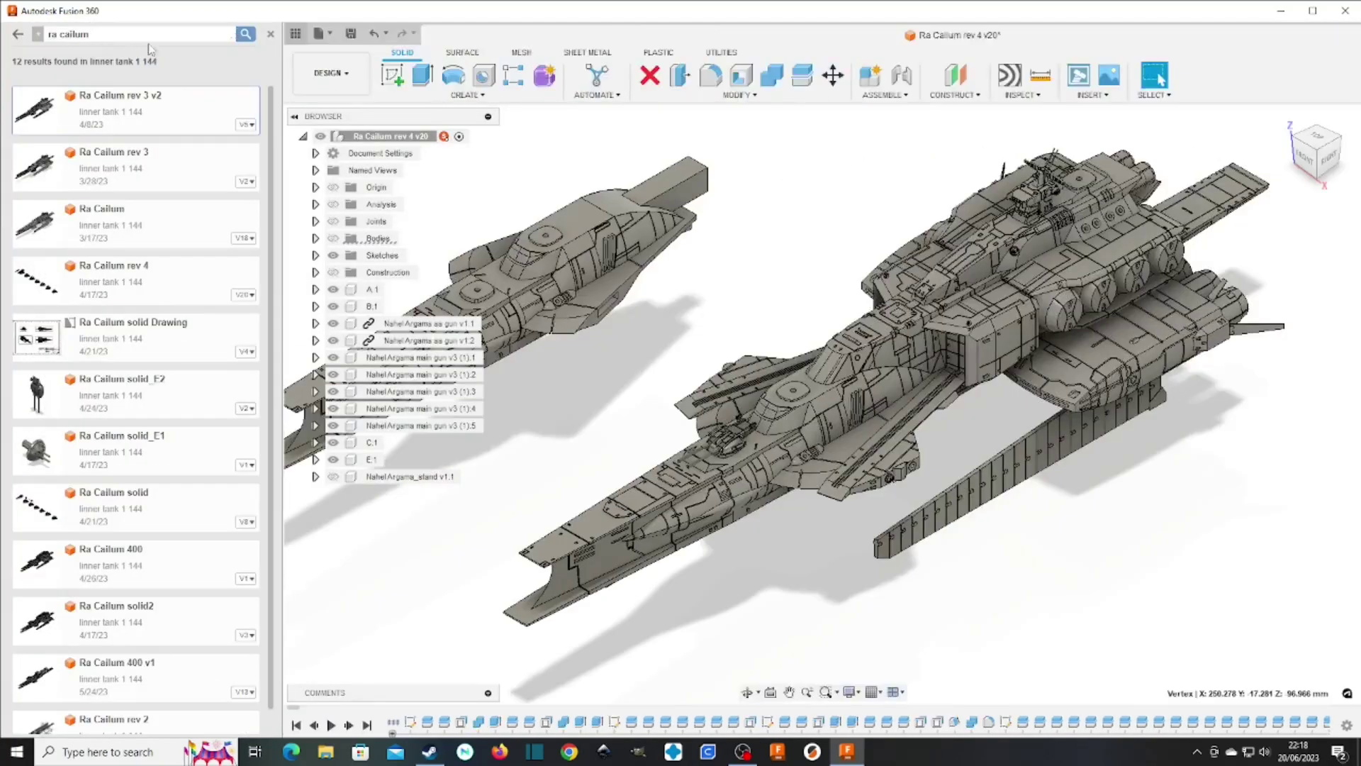
pyautogui.click(232, 34)
pyautogui.click(14, 34)
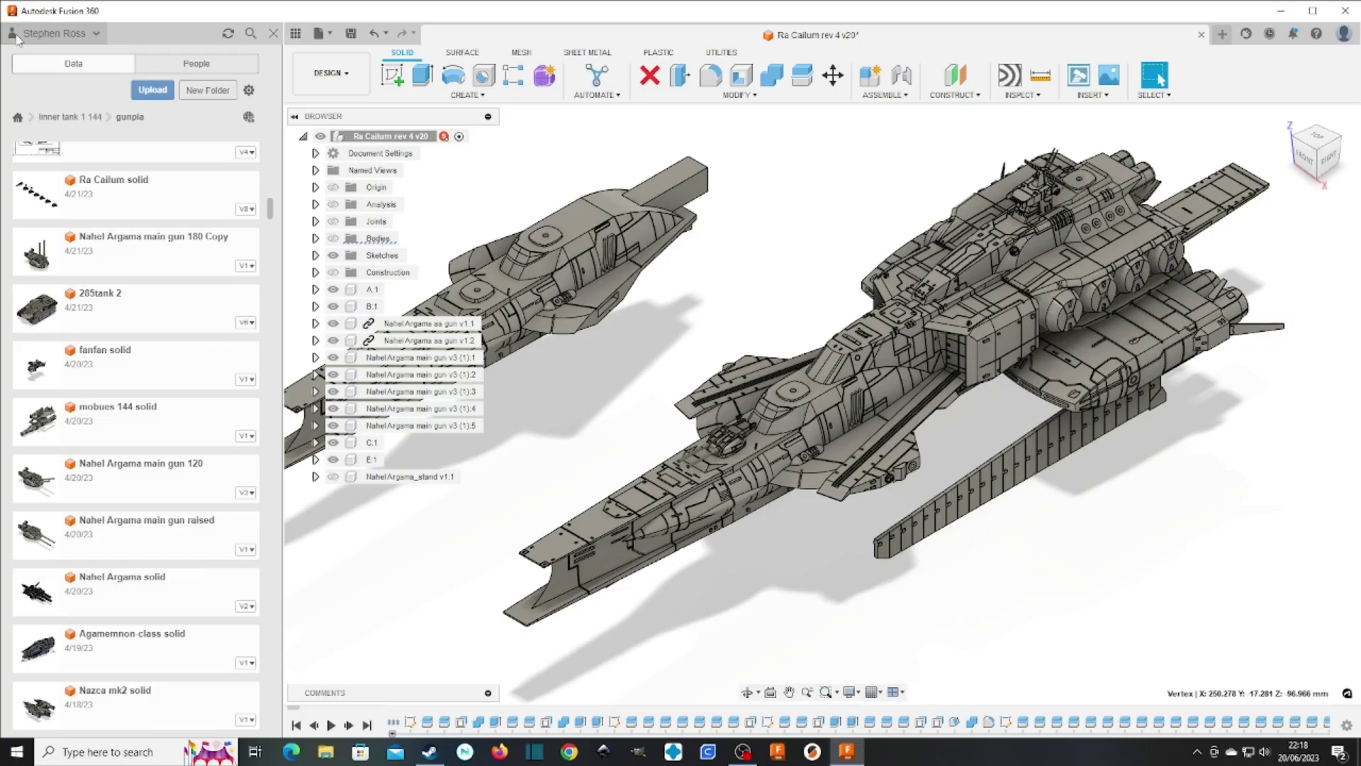
# Start an upload into the gunpla folder and cancel it
pyautogui.click(152, 90)
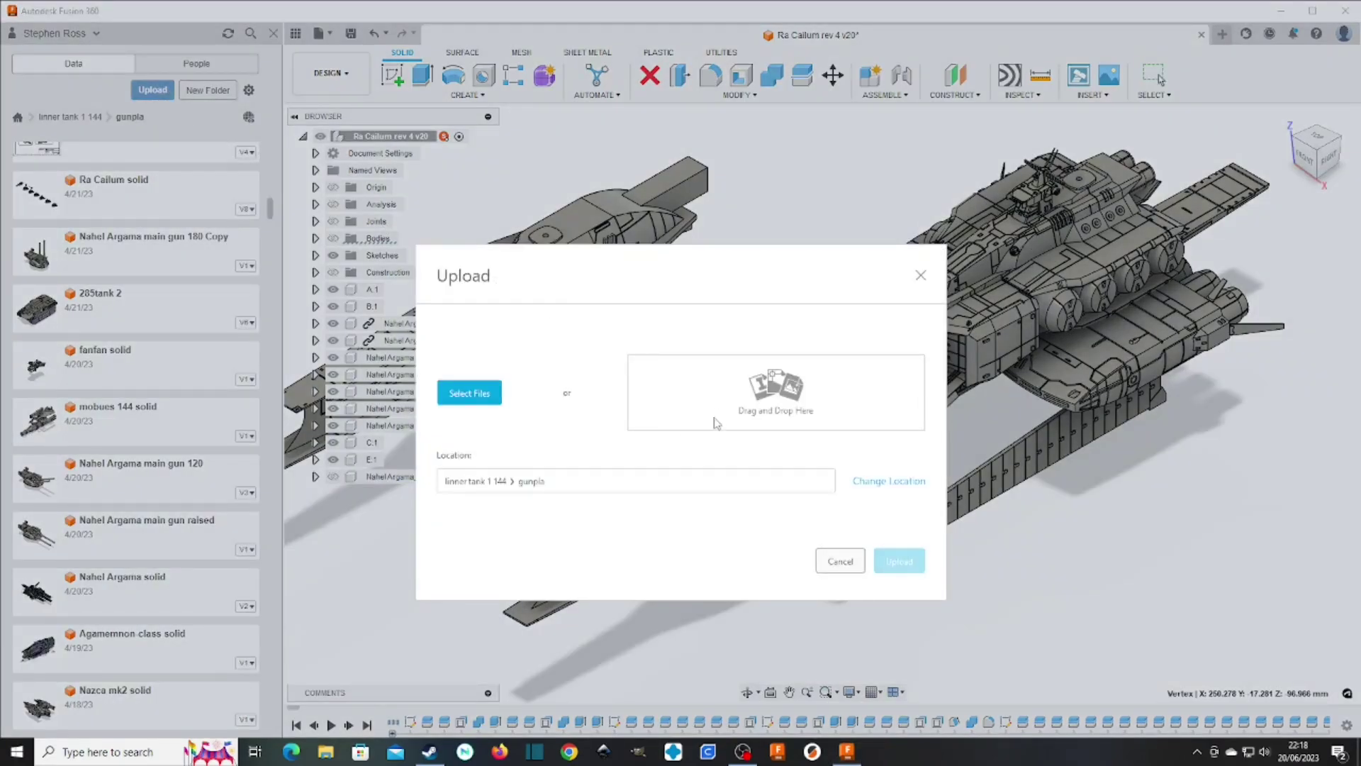
pyautogui.click(849, 562)
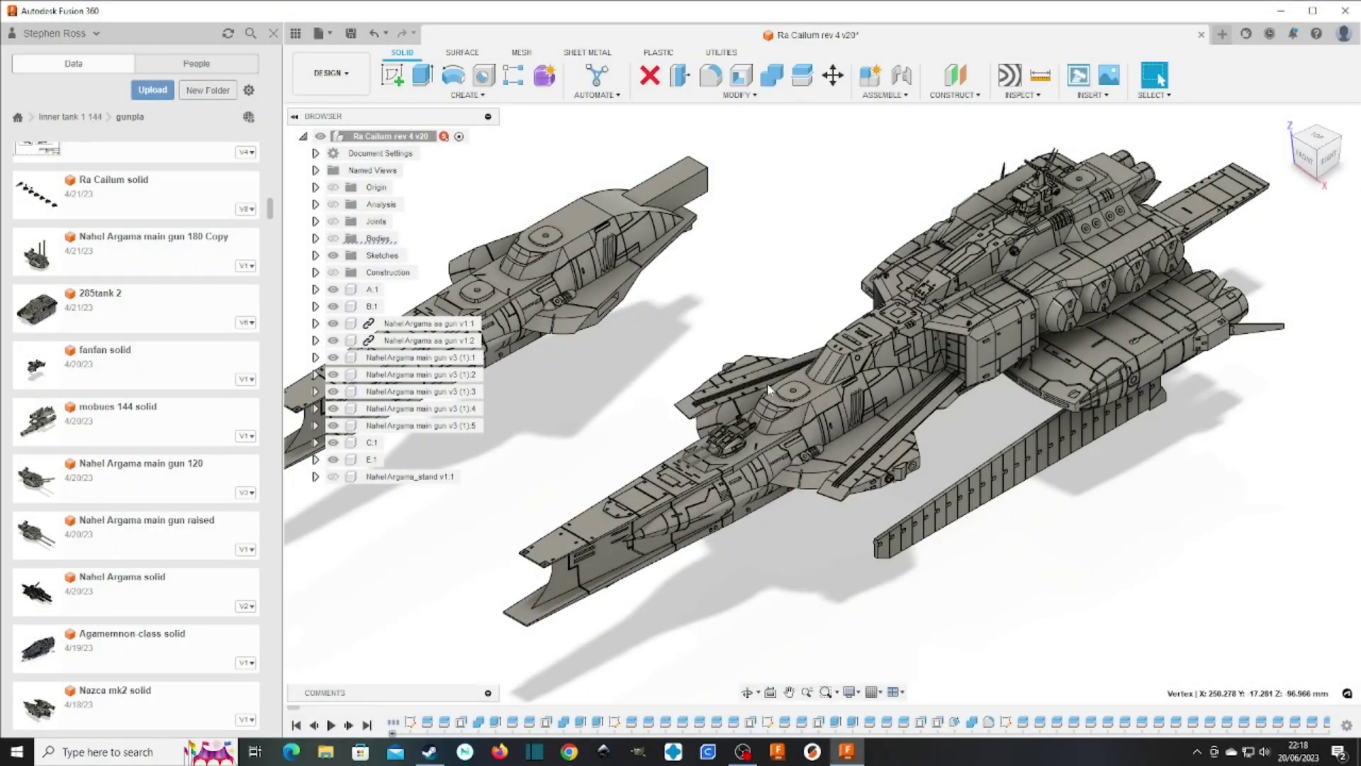
pyautogui.scroll(-2, 769, 388)
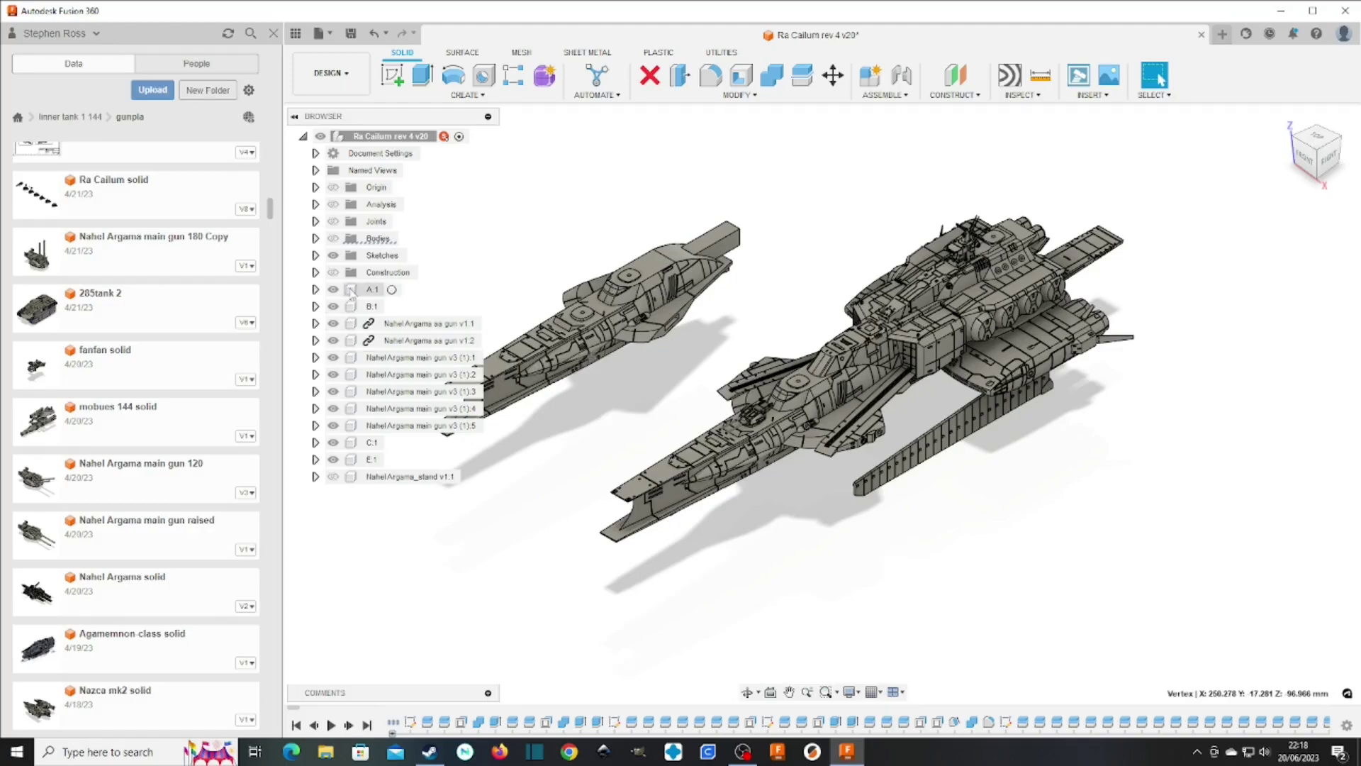
# Make the NahelArgama_stand v1:1 visible in the Browser, then select it and hide it with V
pyautogui.click(372, 460)
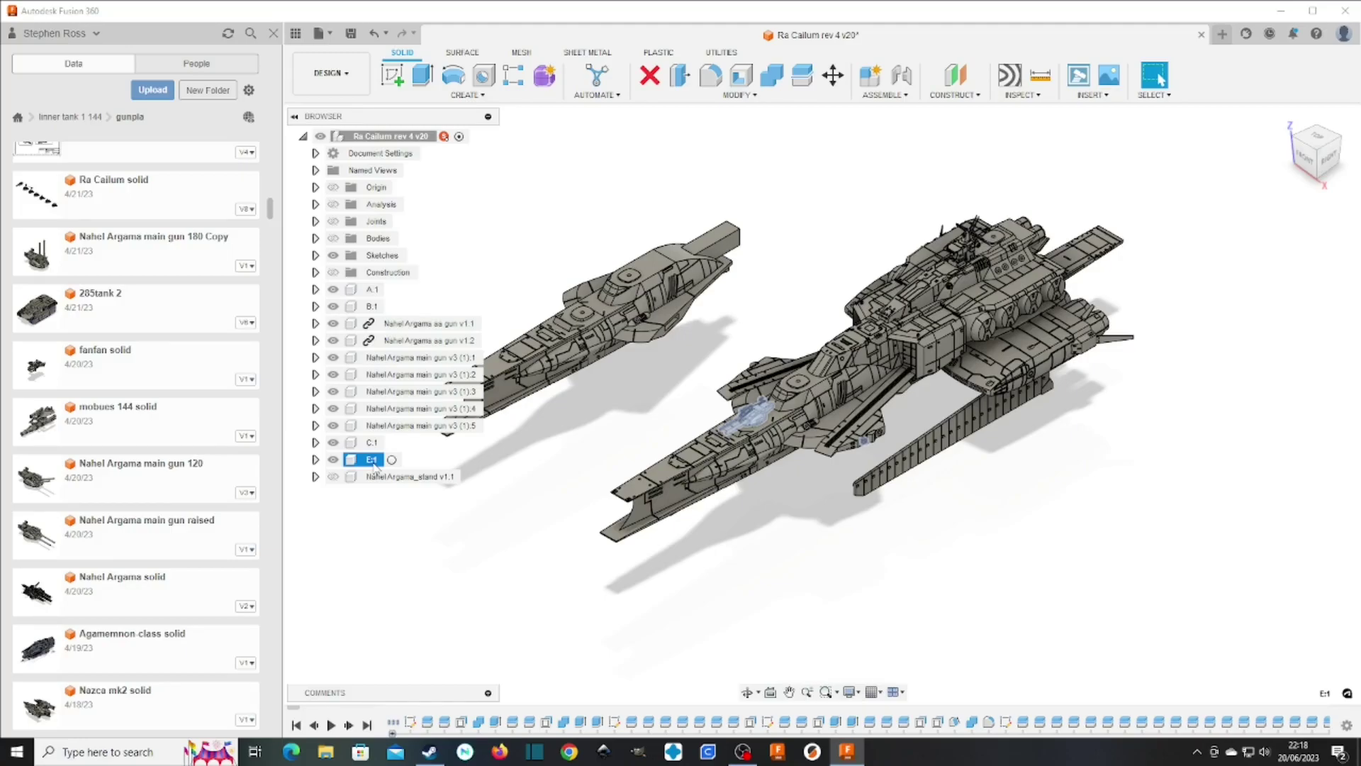
pyautogui.click(391, 136)
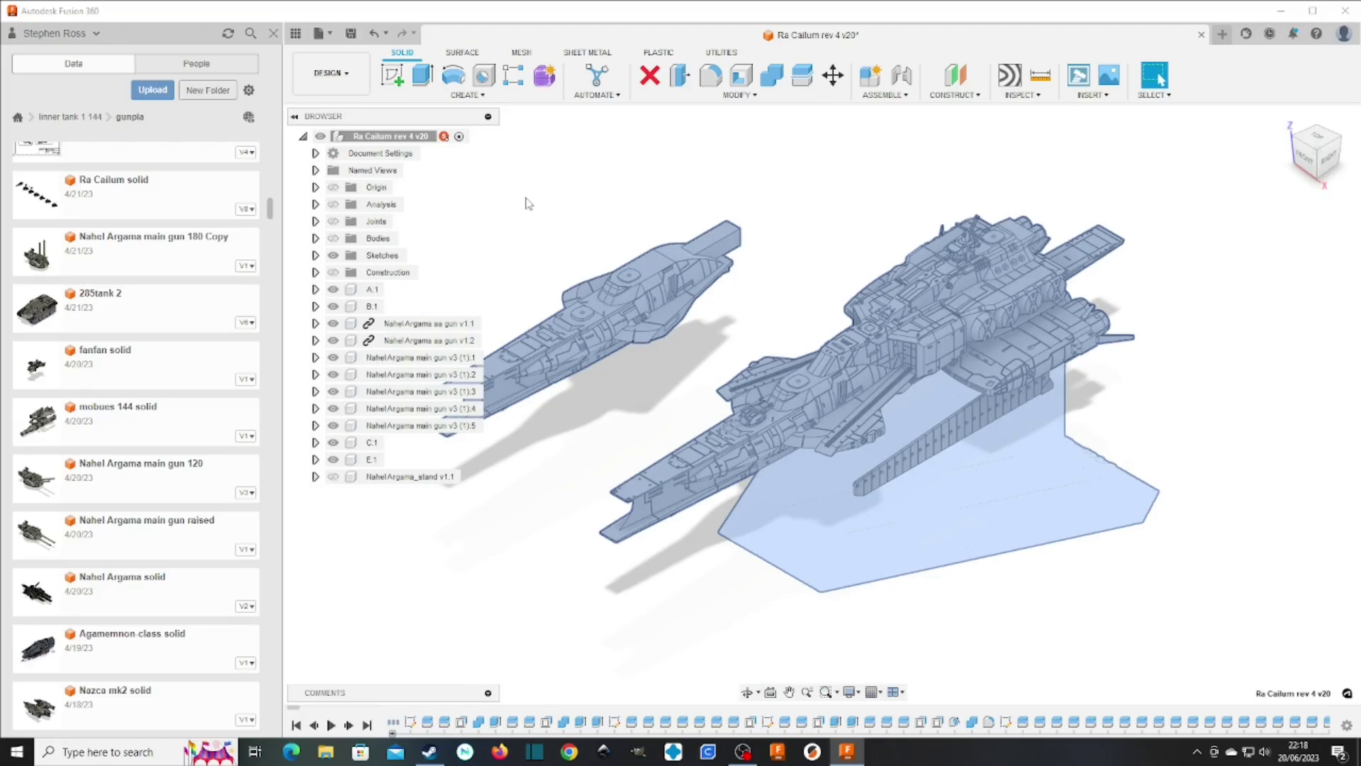
pyautogui.click(332, 476)
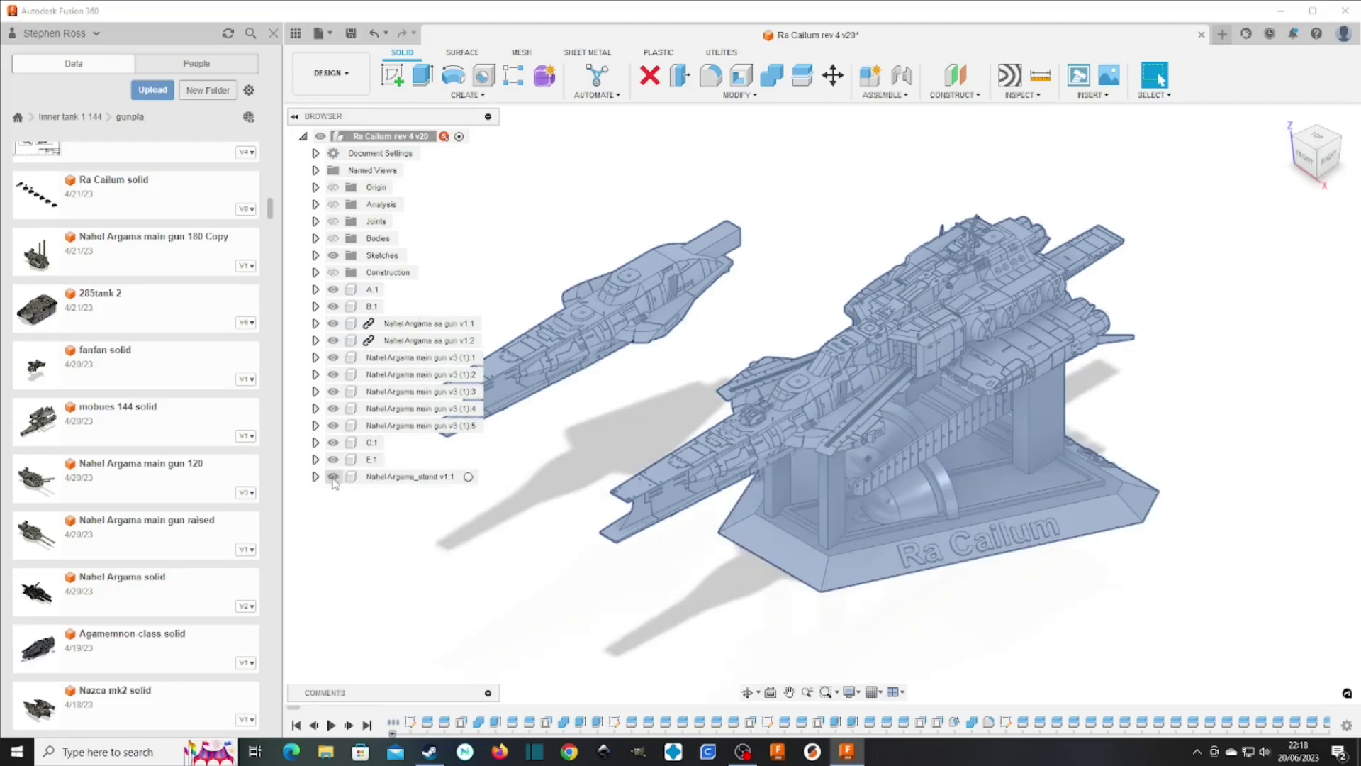
pyautogui.click(382, 476)
pyautogui.press('v')
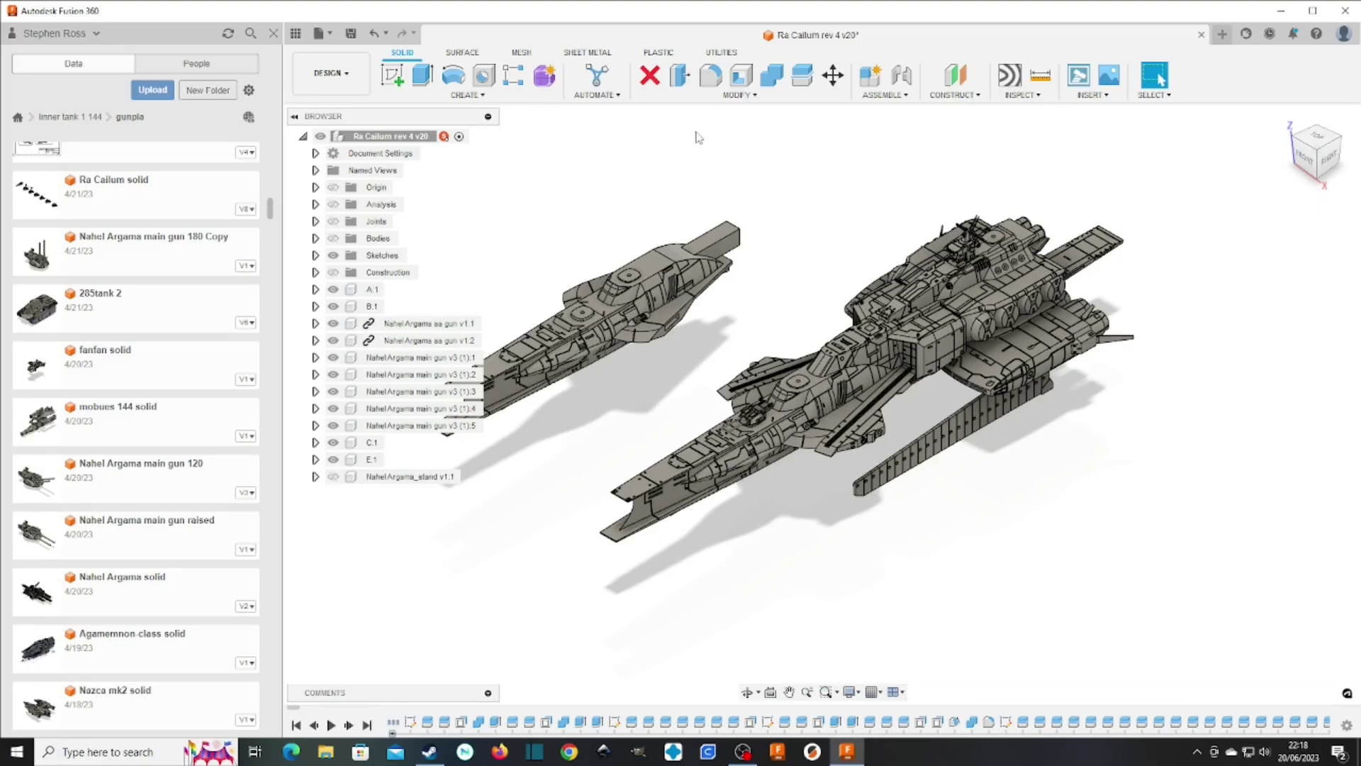
pyautogui.rightClick(405, 138)
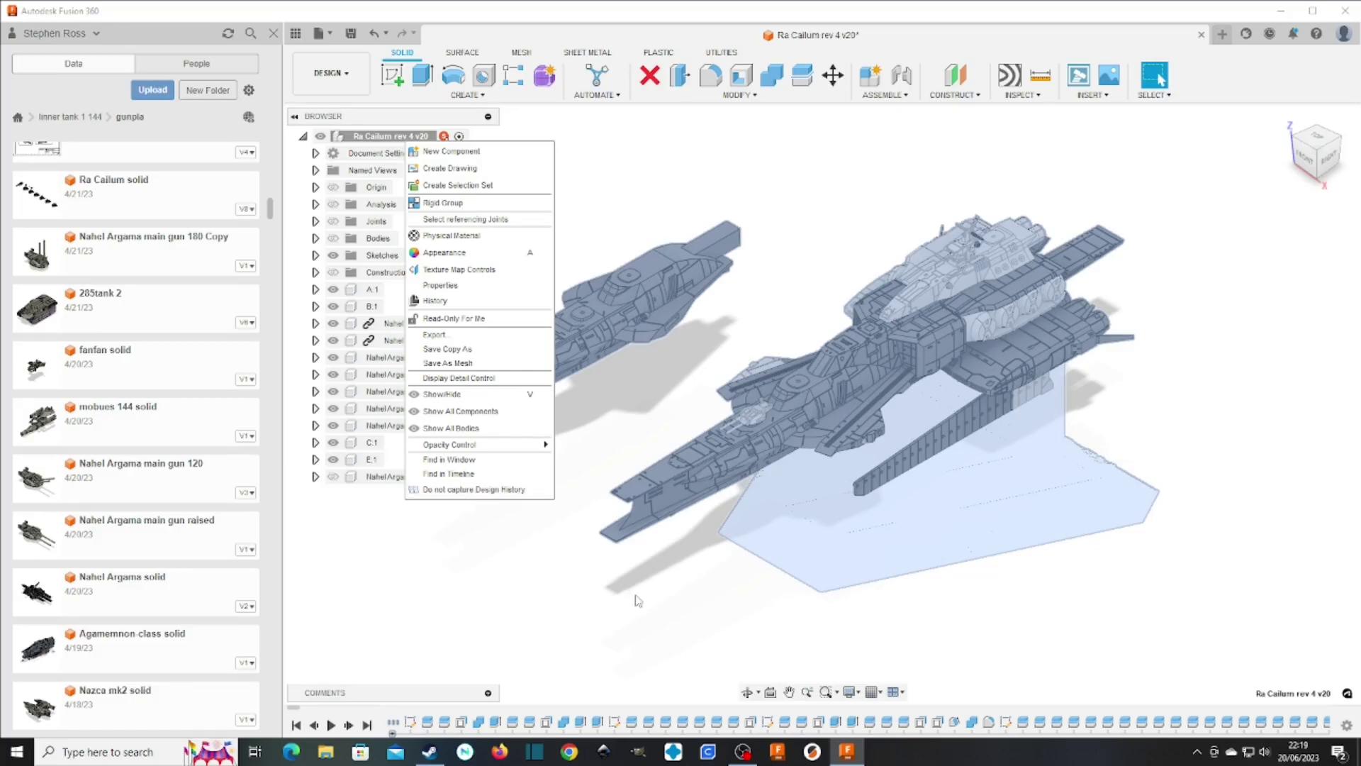
pyautogui.click(730, 672)
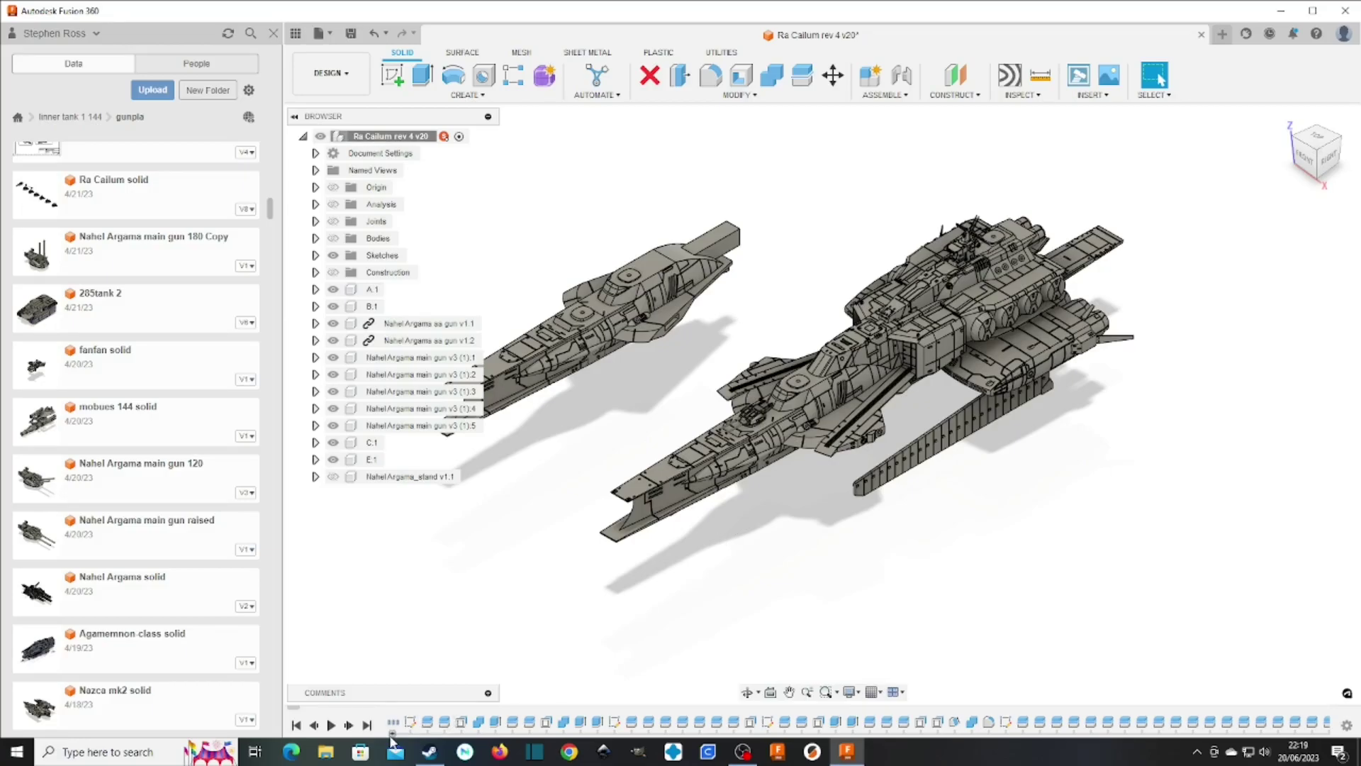
# Zoom in on the main warship's midsection and hull port holes
pyautogui.scroll(6, 822, 339)
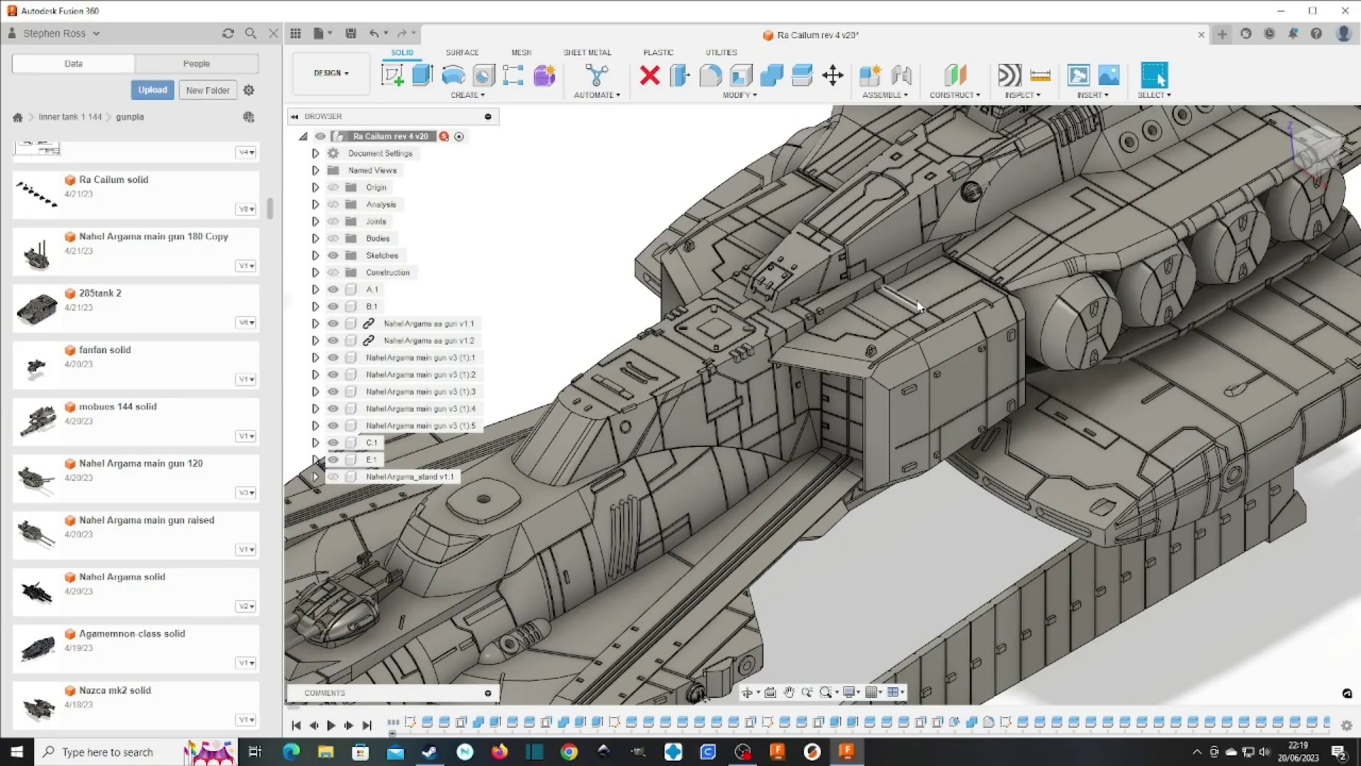
pyautogui.scroll(5, 918, 306)
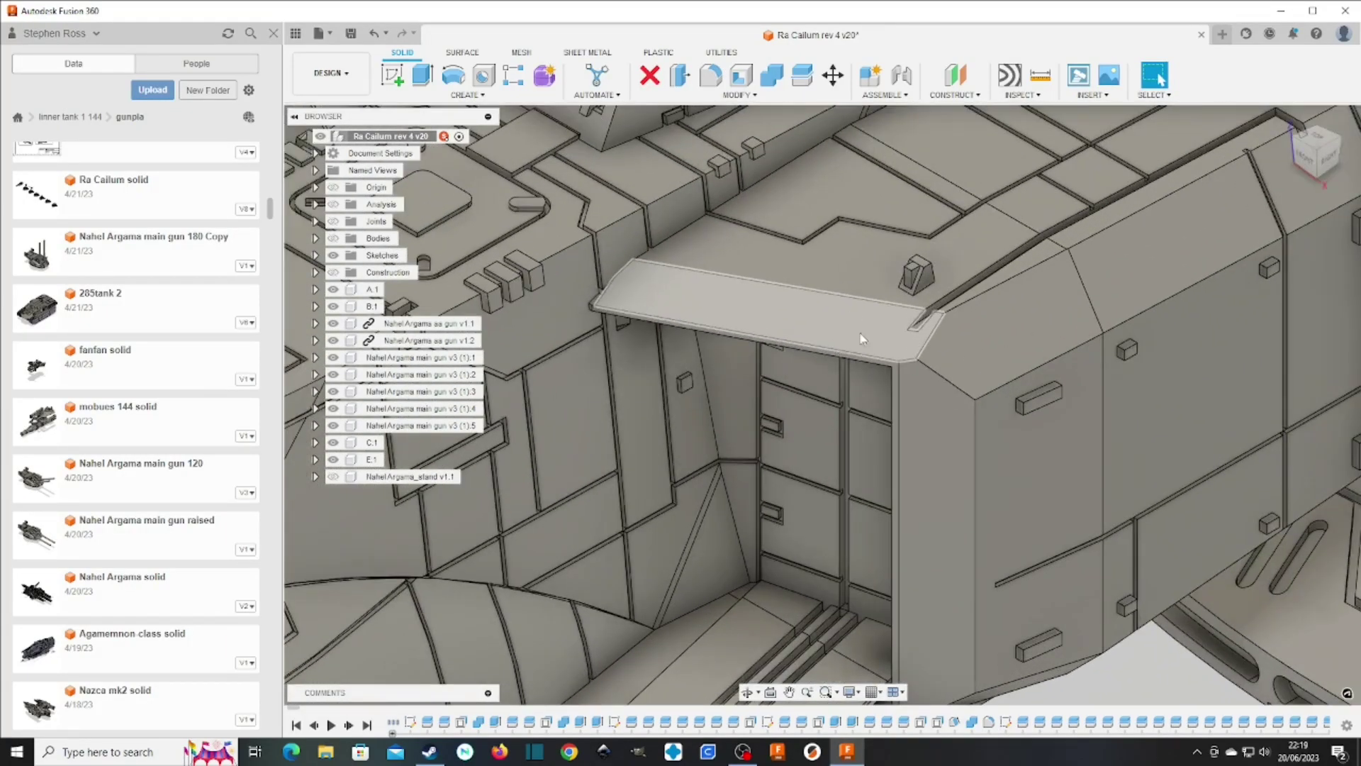
pyautogui.scroll(6, 1119, 257)
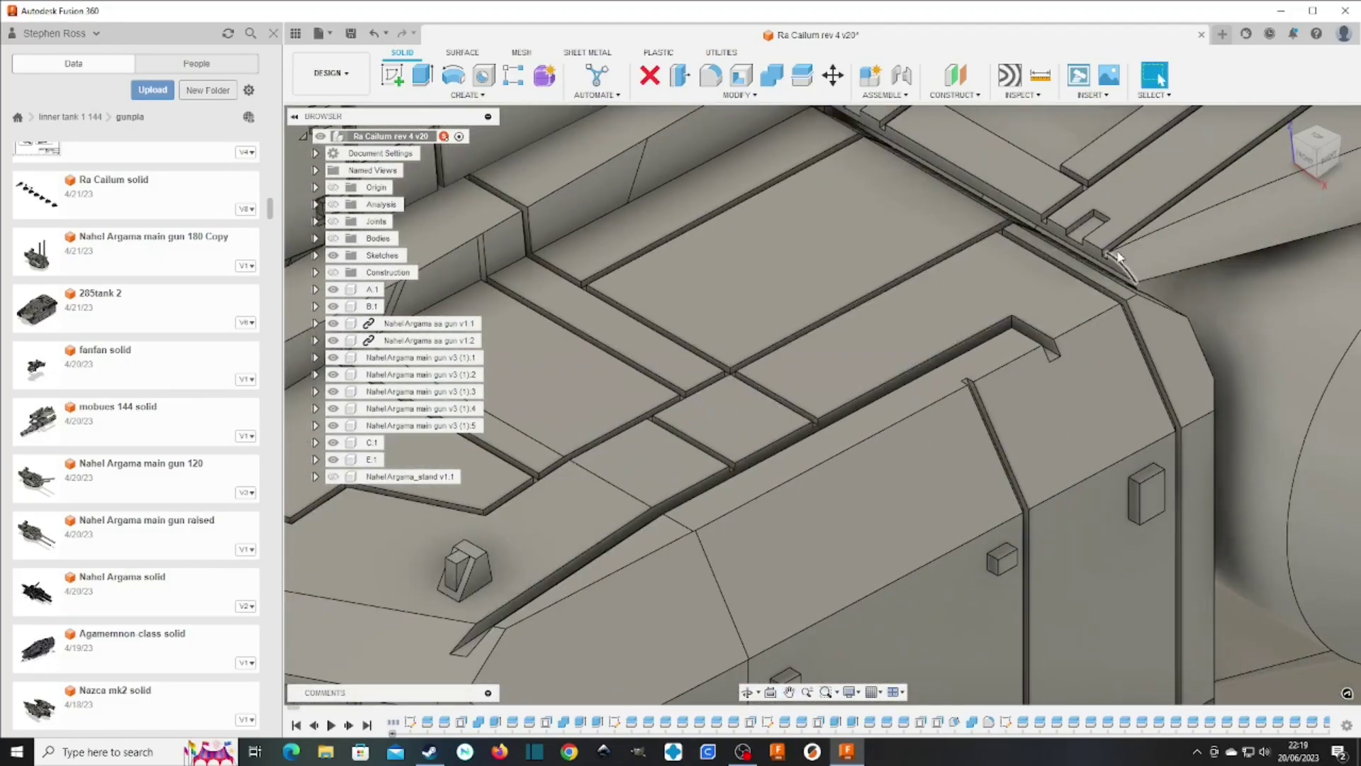
pyautogui.scroll(-8, 1118, 257)
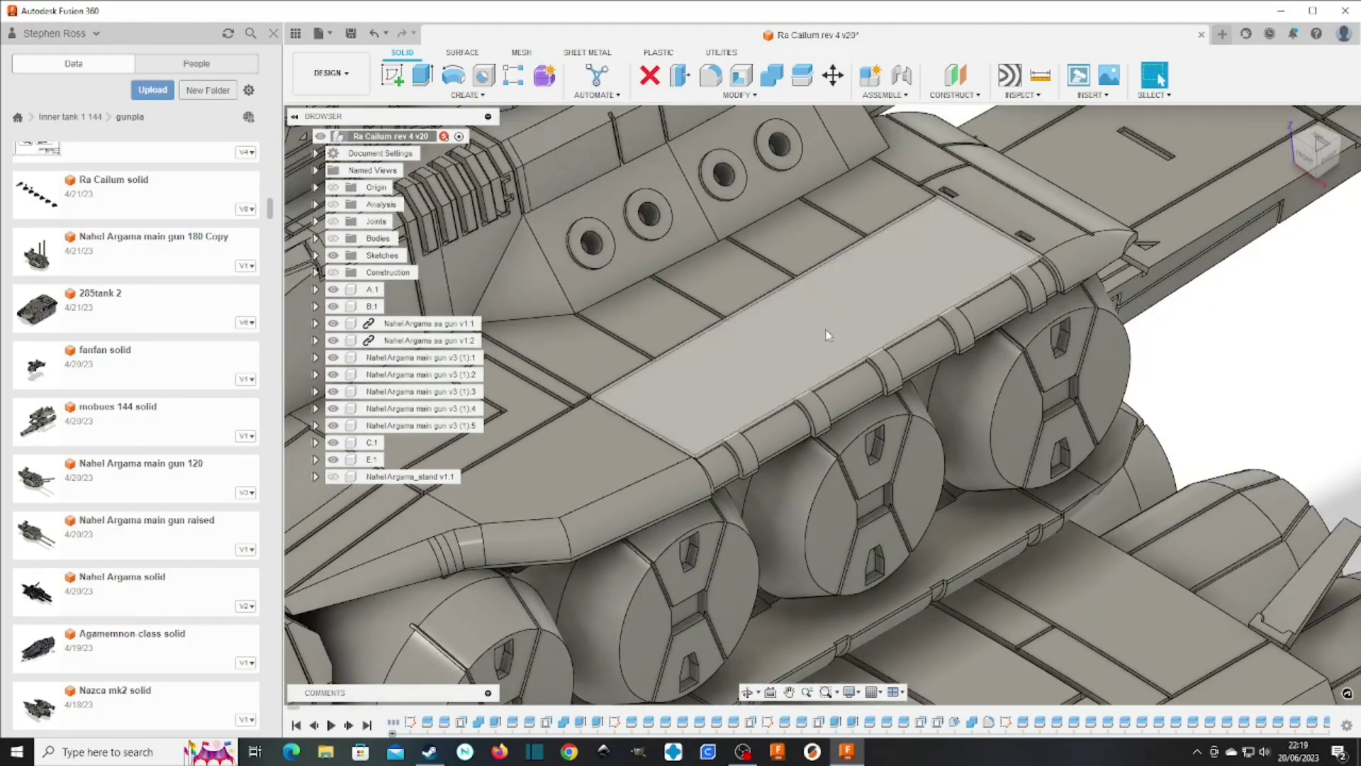
pyautogui.scroll(-4, 828, 334)
pyautogui.scroll(8, 914, 360)
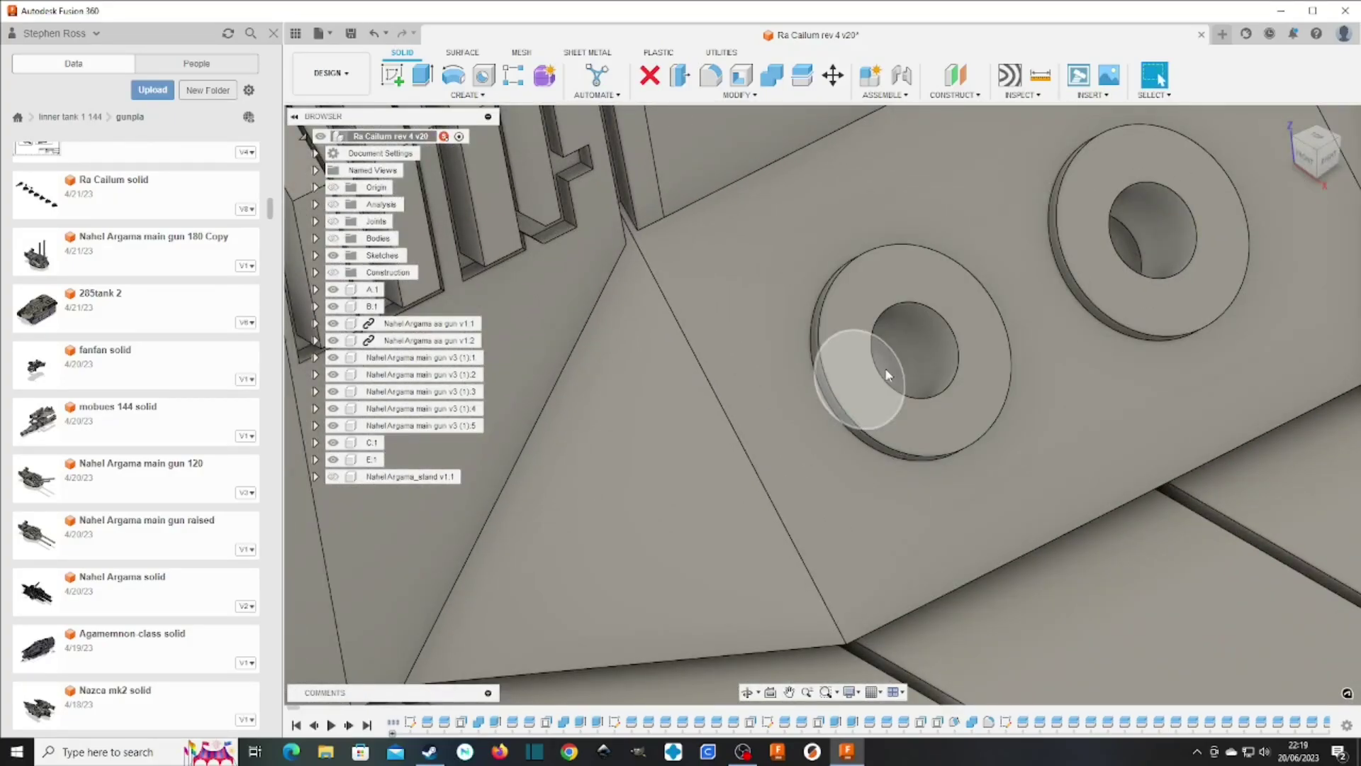
pyautogui.scroll(-4, 887, 374)
pyautogui.scroll(3, 1057, 317)
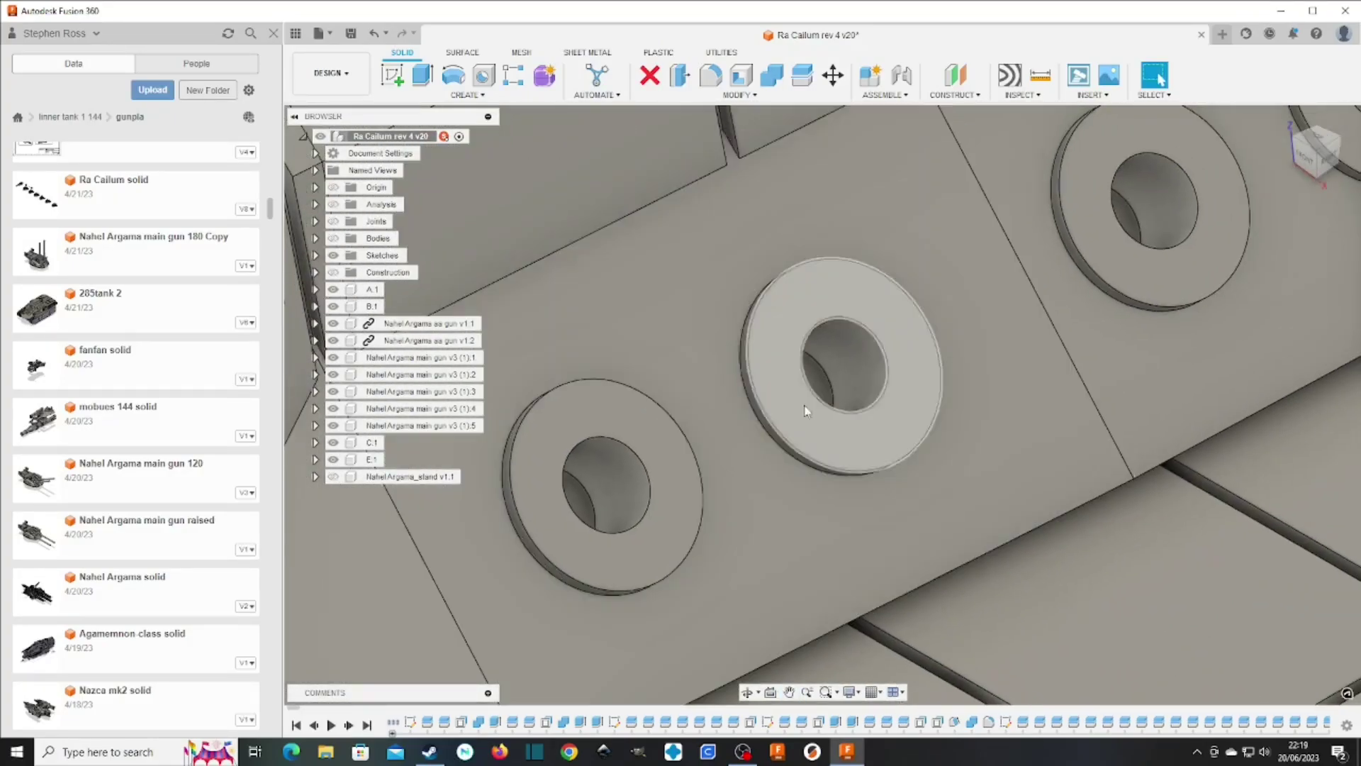
pyautogui.scroll(-4, 805, 404)
pyautogui.scroll(-3, 854, 401)
pyautogui.scroll(6, 843, 396)
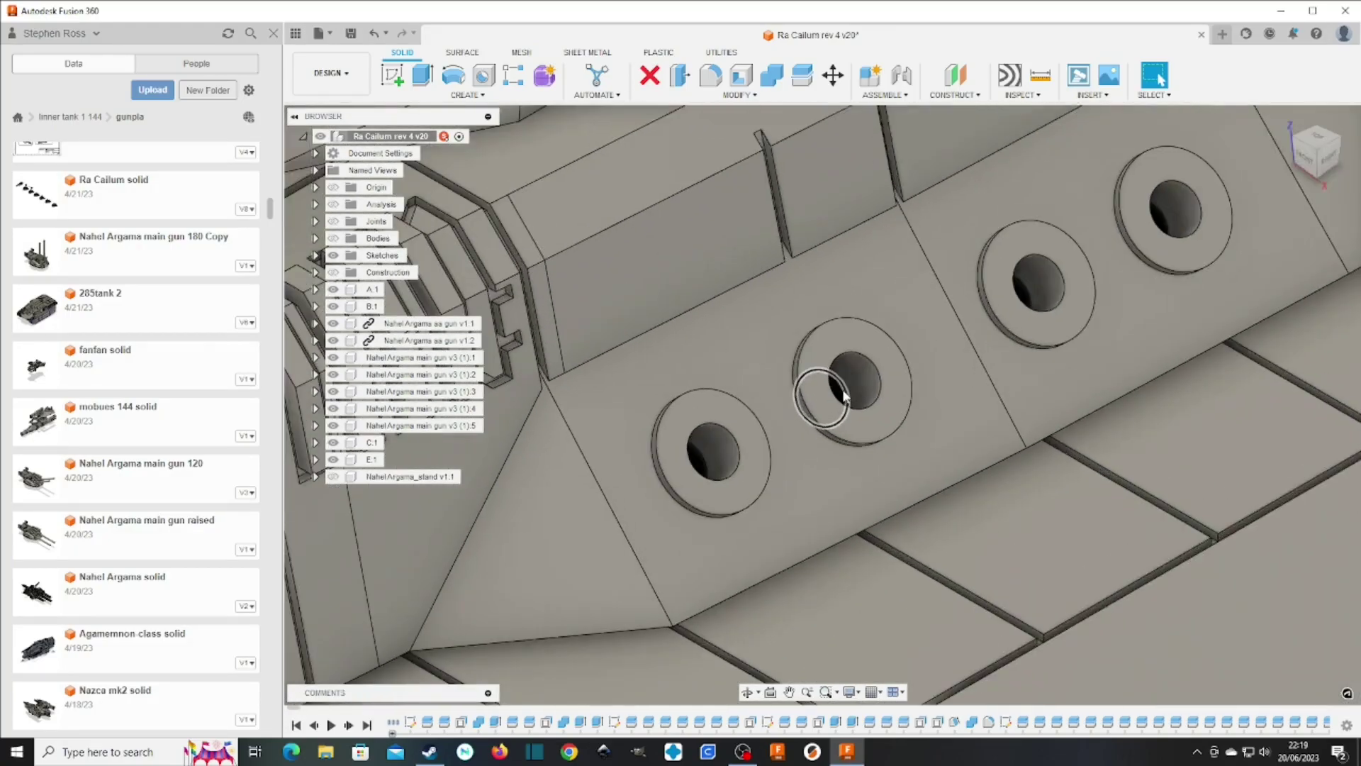
pyautogui.scroll(-4, 844, 397)
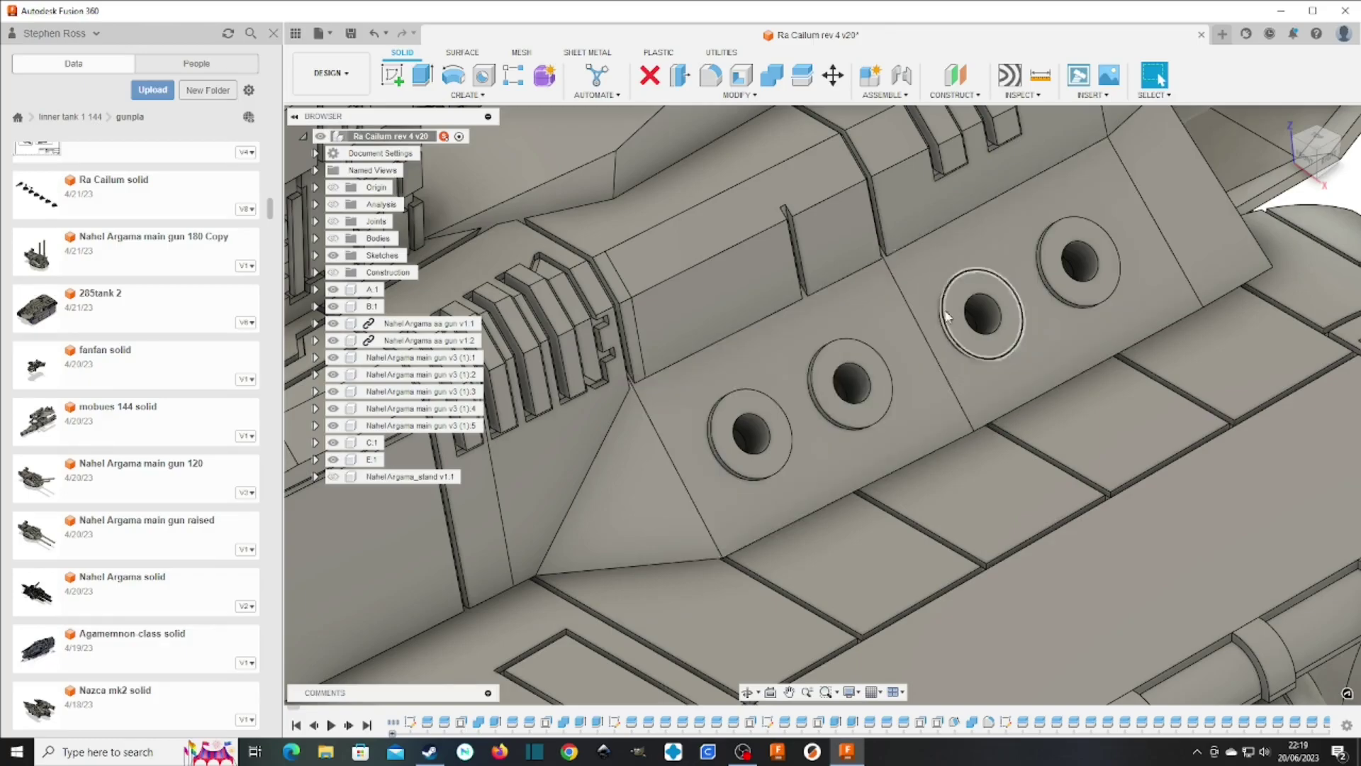
# Pan across the hull to show the port holes, tanks, hangar box and turret
pyautogui.moveTo(1027, 368); pyautogui.dragTo(860, 344, button='middle')
pyautogui.scroll(-3, 859, 344)
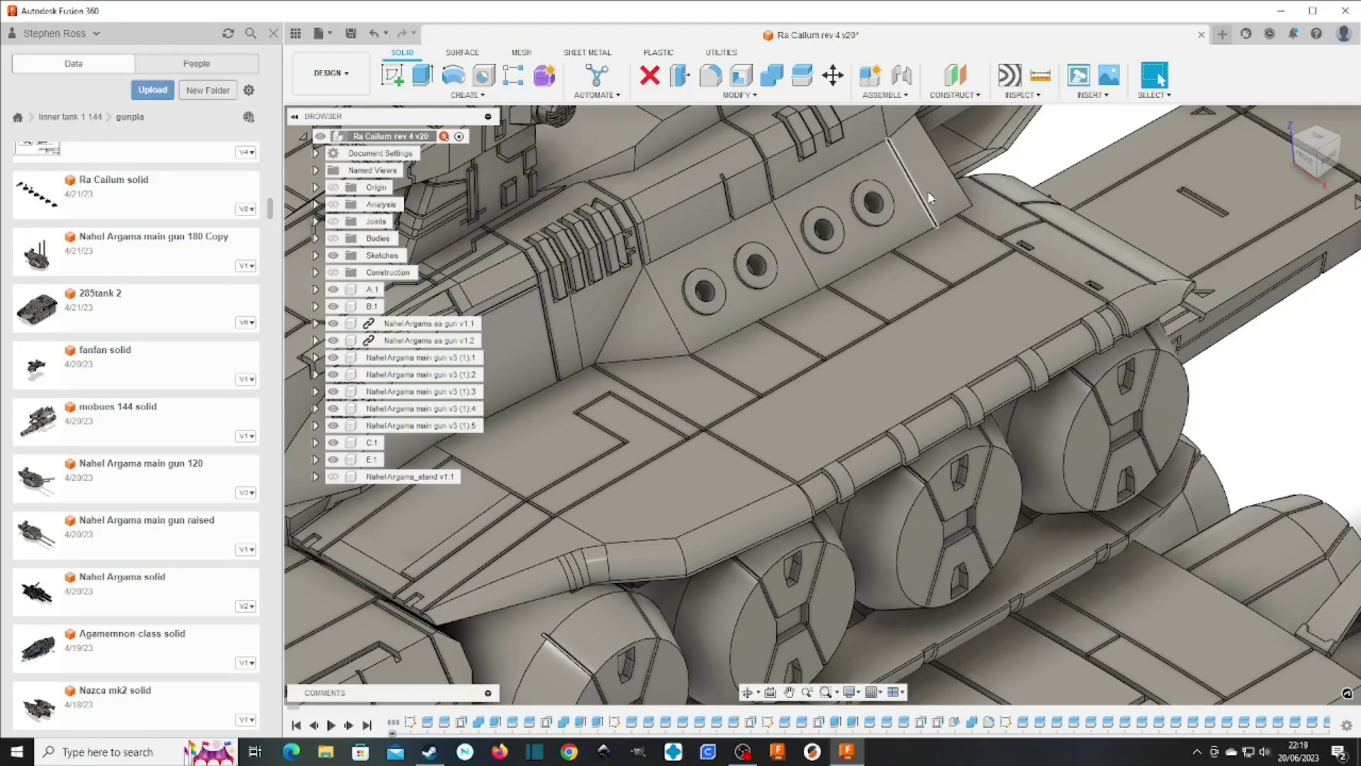
pyautogui.moveTo(738, 387); pyautogui.dragTo(935, 362, button='middle')
pyautogui.scroll(-3, 737, 398)
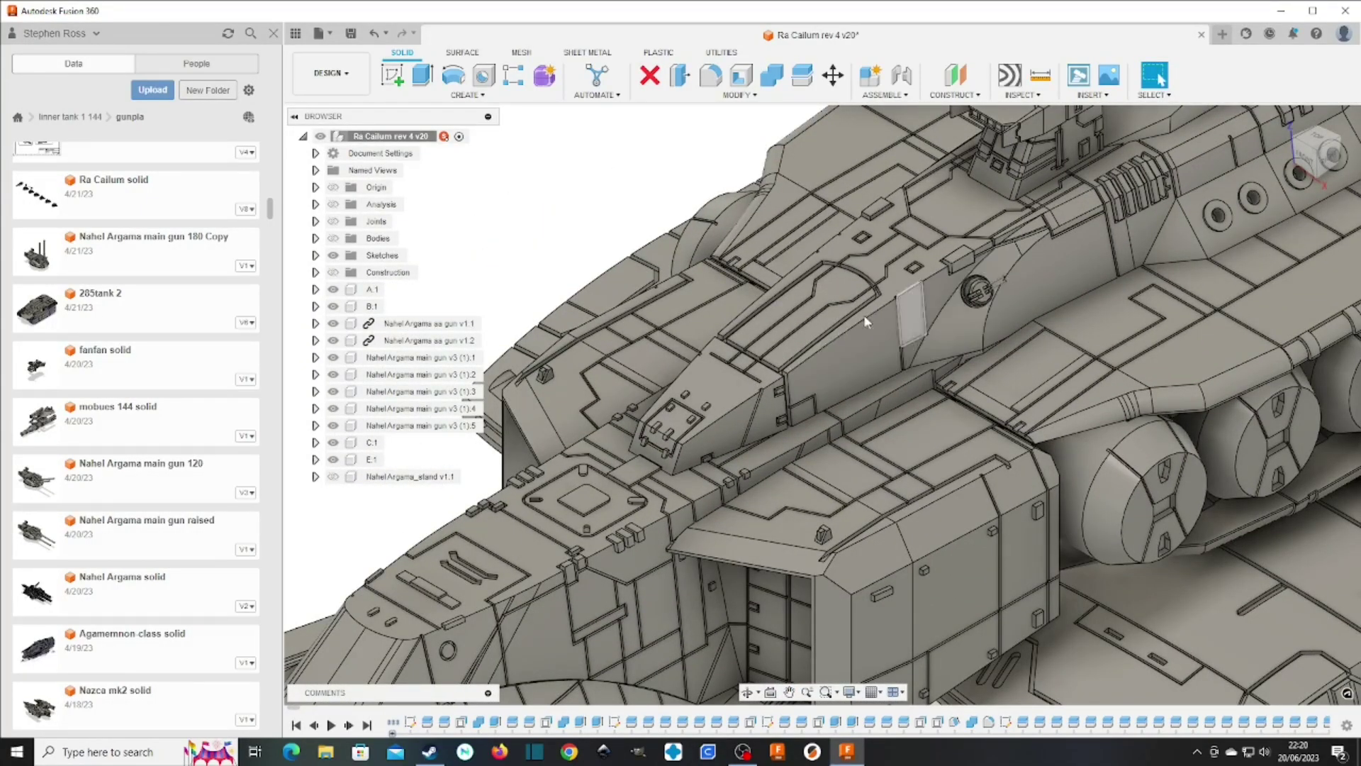
pyautogui.moveTo(865, 322); pyautogui.dragTo(800, 285, button='middle')
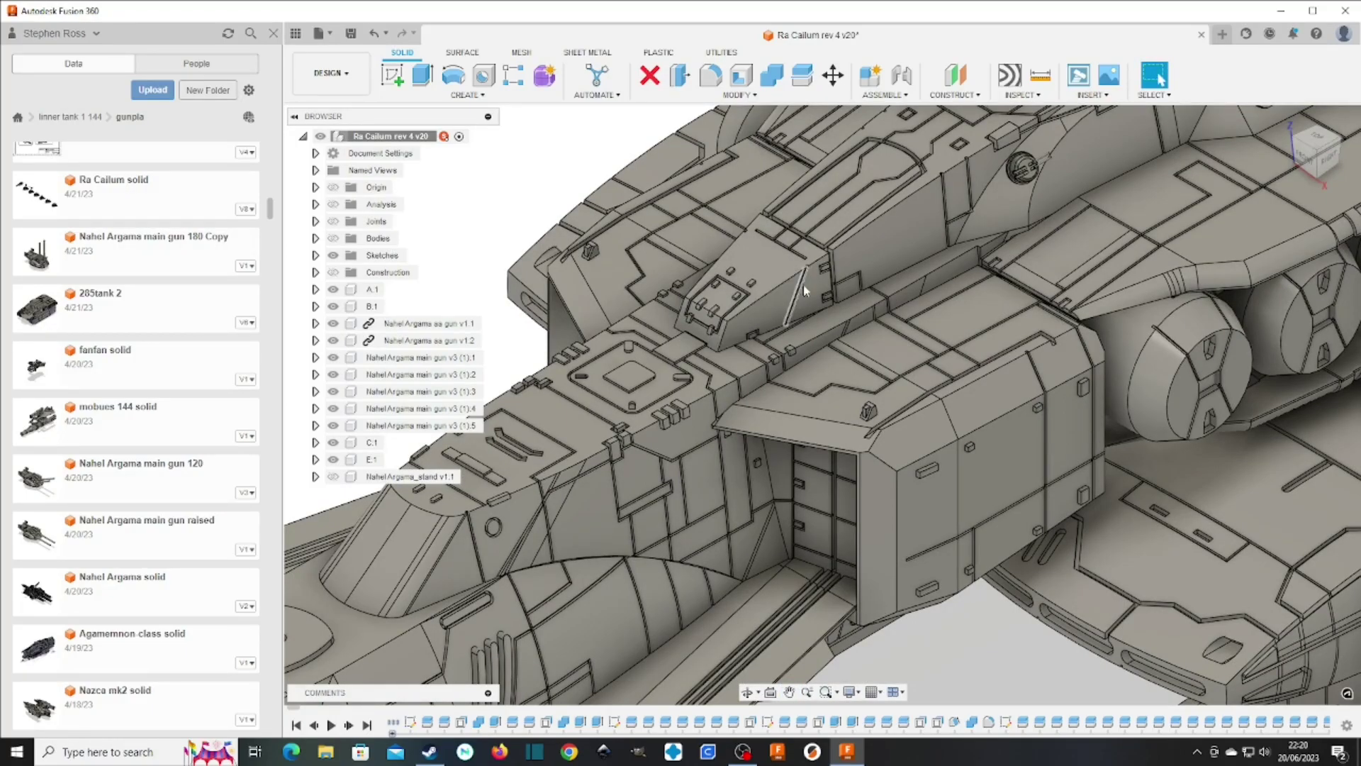
pyautogui.scroll(-2, 811, 405)
pyautogui.scroll(-3, 811, 406)
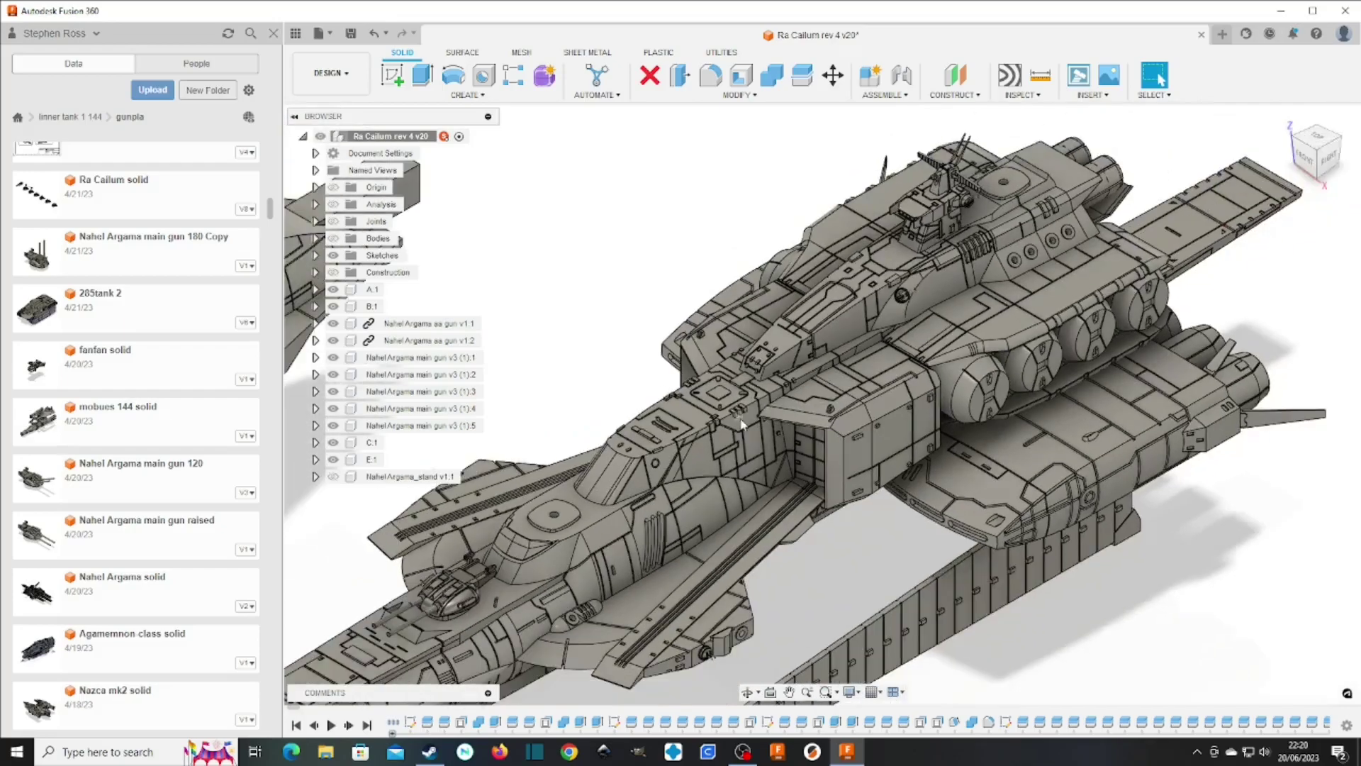
pyautogui.scroll(3, 496, 249)
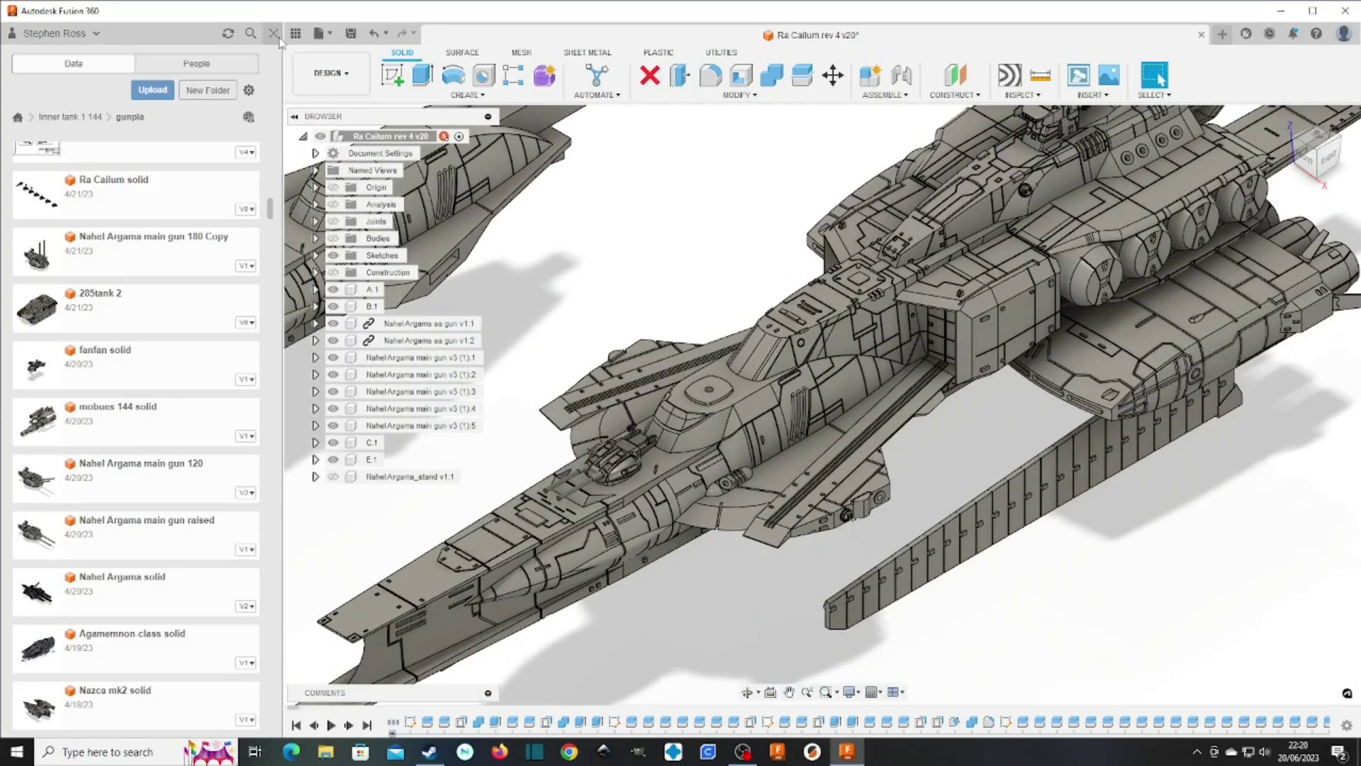
# Close the Data Panel, reposition both ship models, and leave Pan mode with Esc
pyautogui.click(273, 33)
pyautogui.scroll(-3, 790, 393)
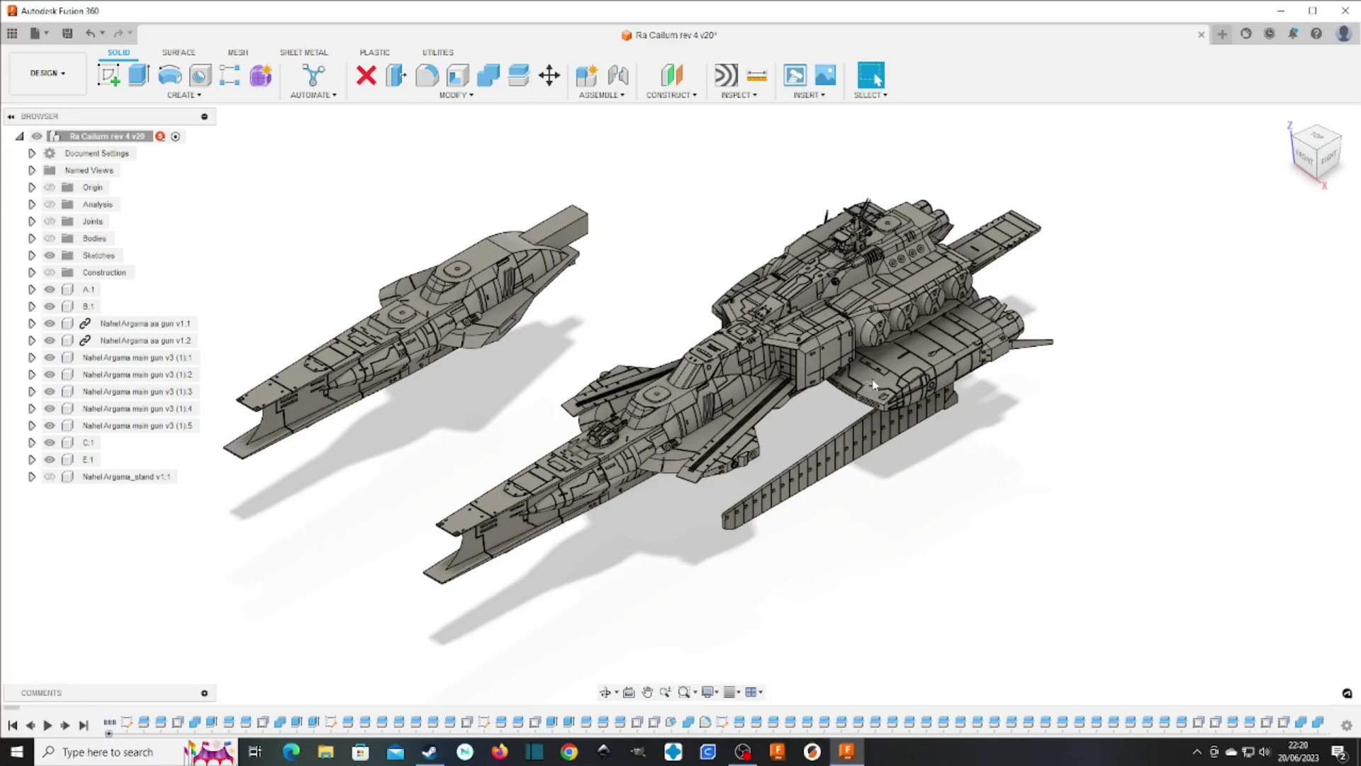
pyautogui.scroll(5, 930, 401)
pyautogui.scroll(-8, 936, 386)
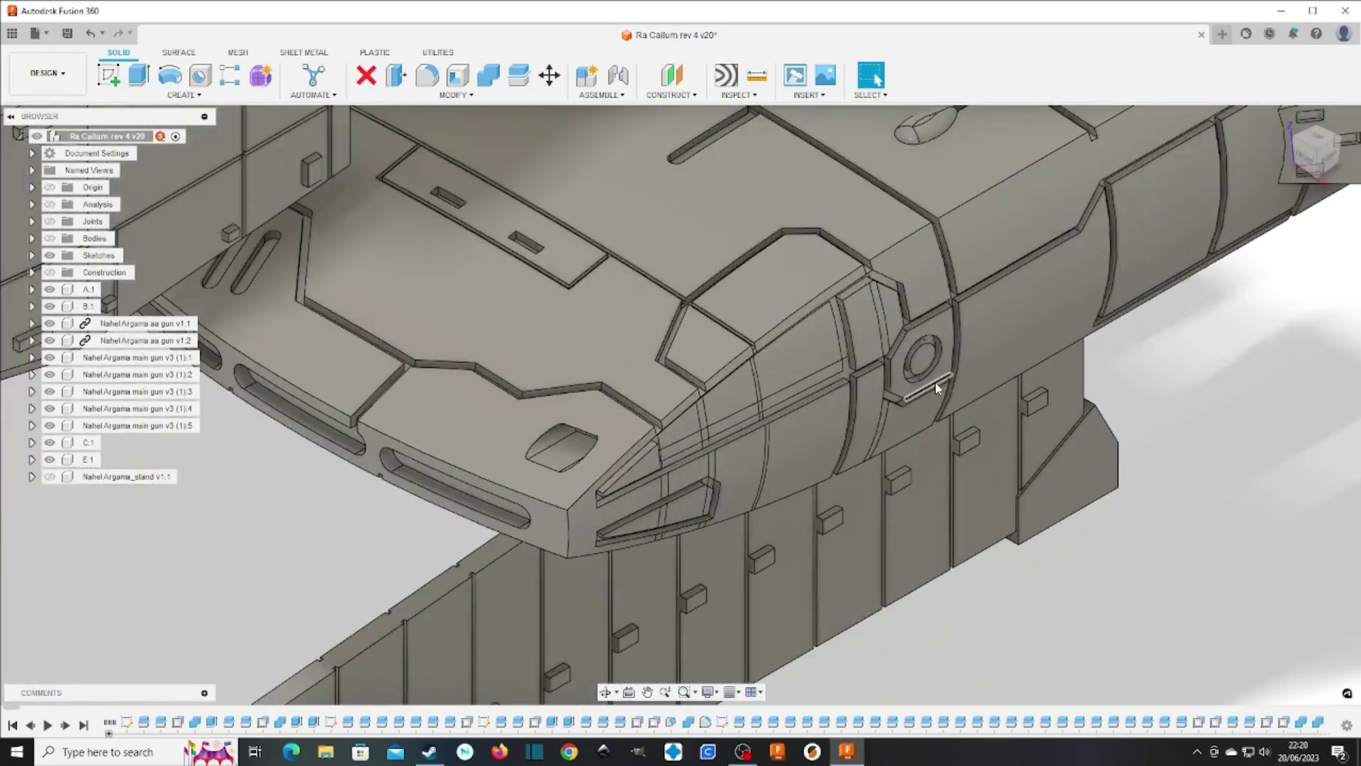
pyautogui.scroll(-3, 936, 386)
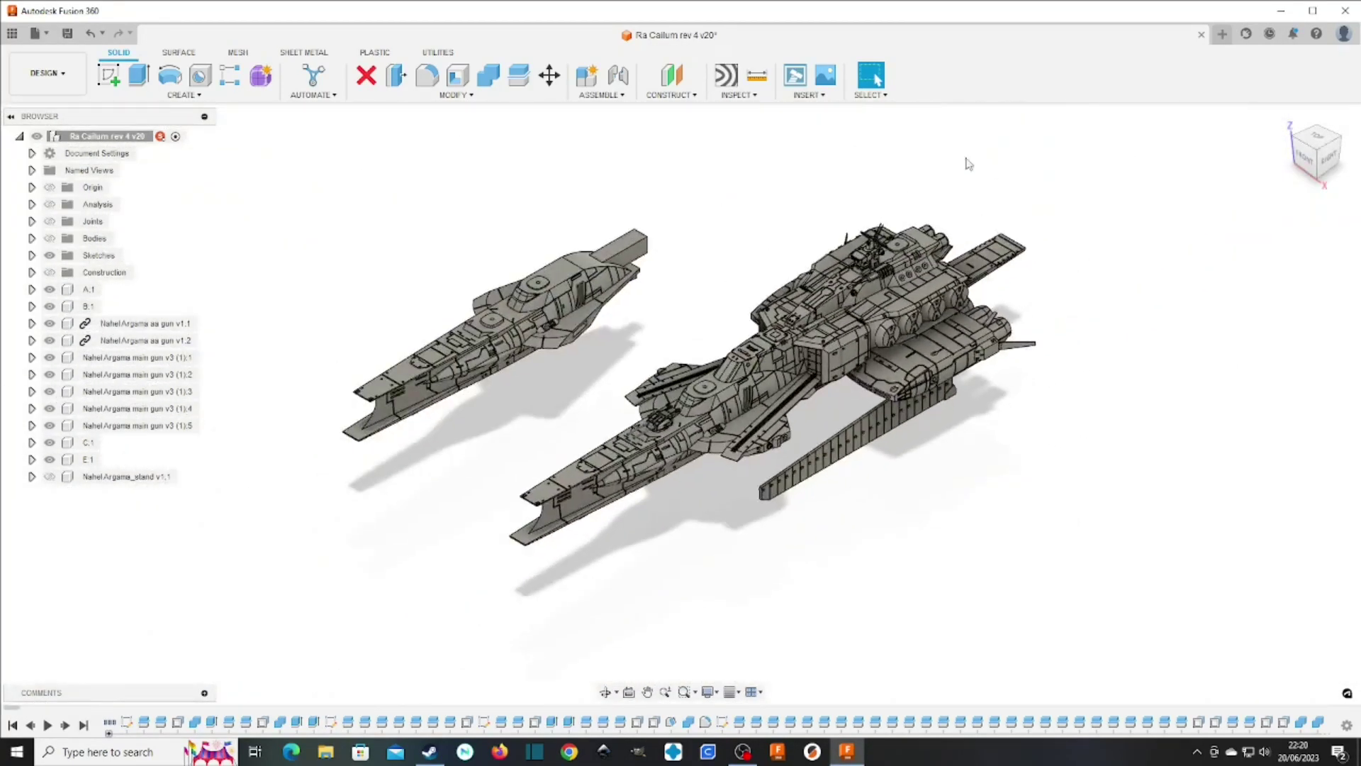
pyautogui.scroll(5, 803, 426)
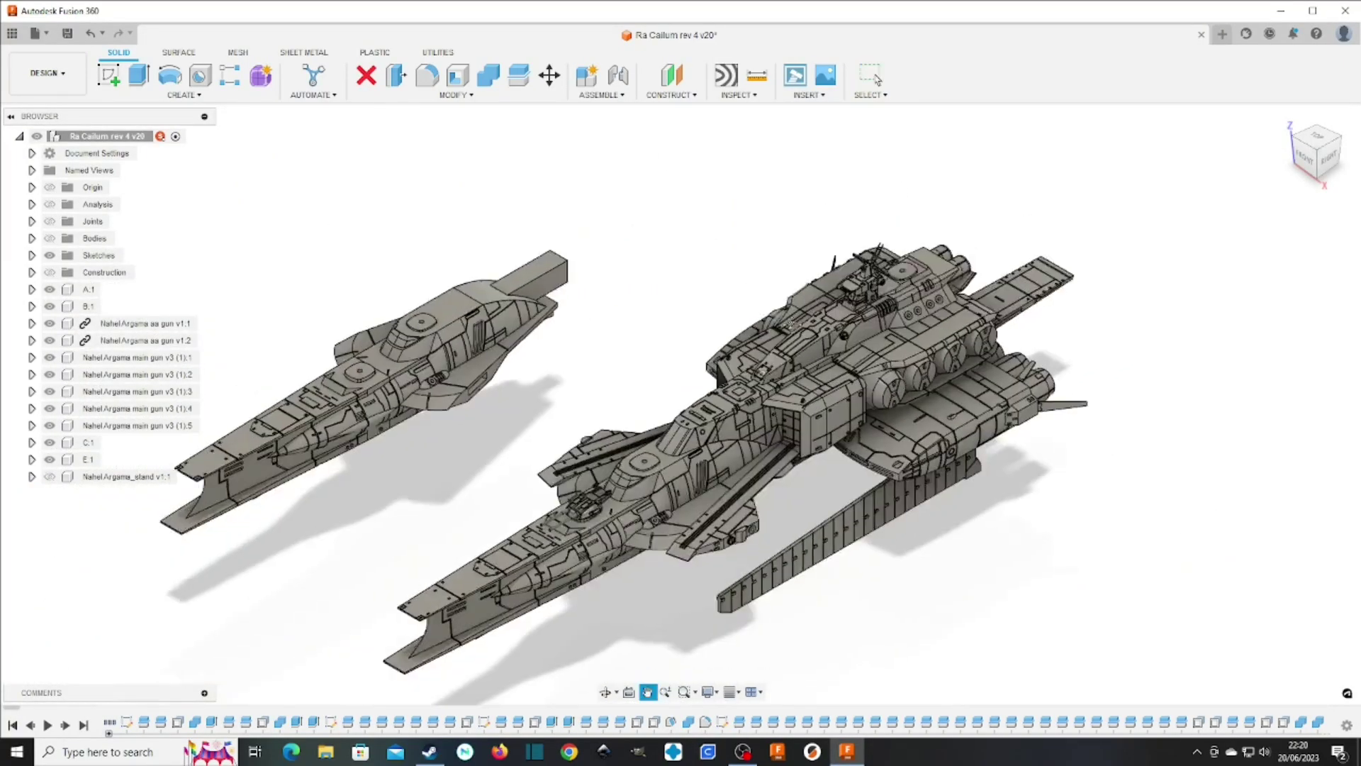
pyautogui.moveTo(803, 425); pyautogui.dragTo(936, 263, button='middle')
pyautogui.scroll(5, 619, 474)
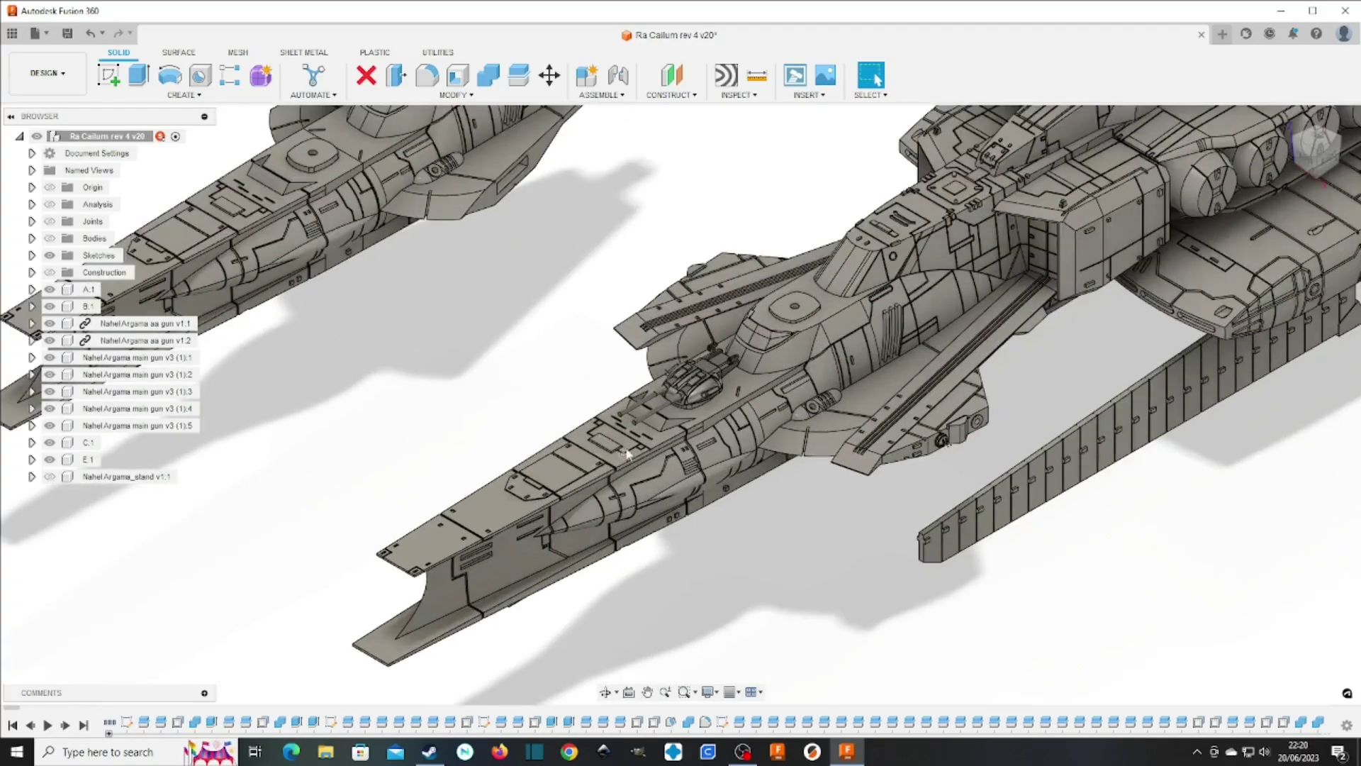
pyautogui.scroll(-2, 822, 389)
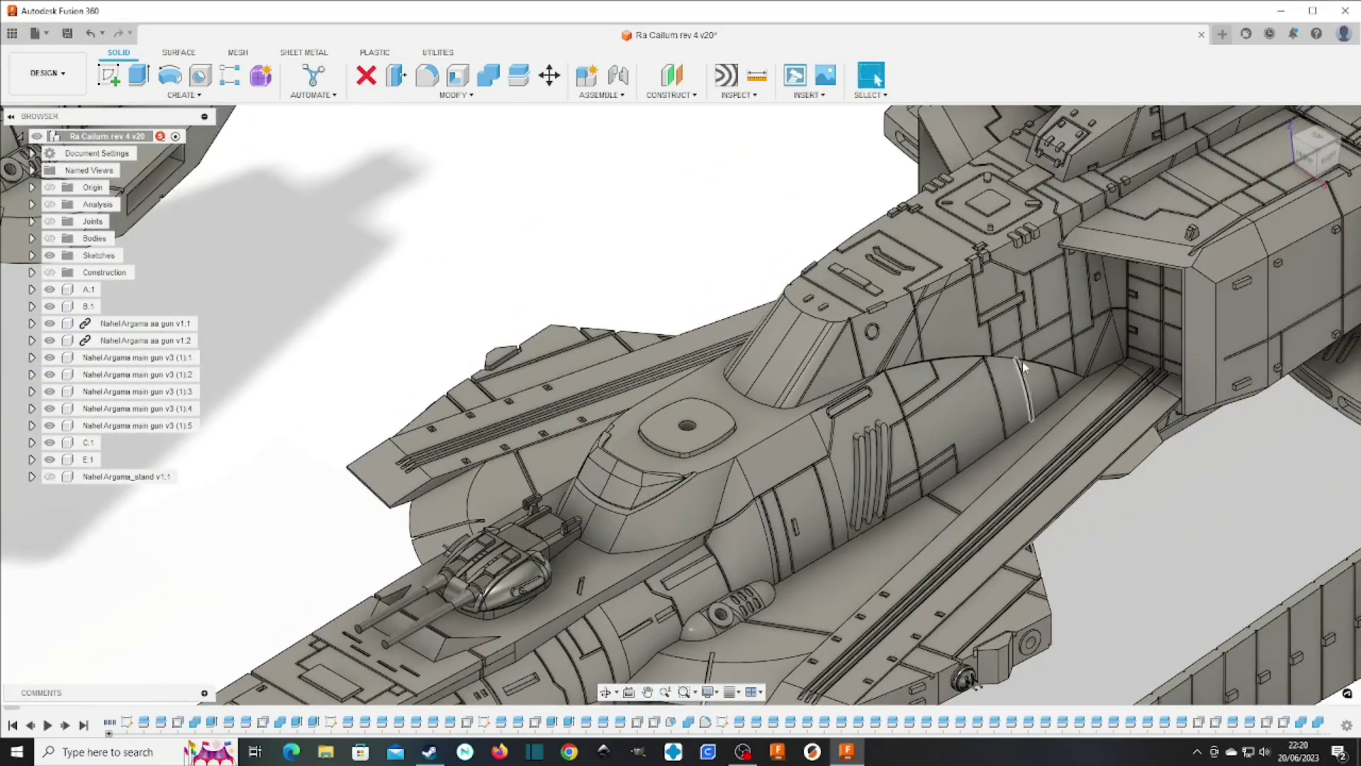
pyautogui.press('Escape')
# Zoom and pan across the ship to show the bridge, engine tanks and catapult decks
pyautogui.scroll(3, 771, 502)
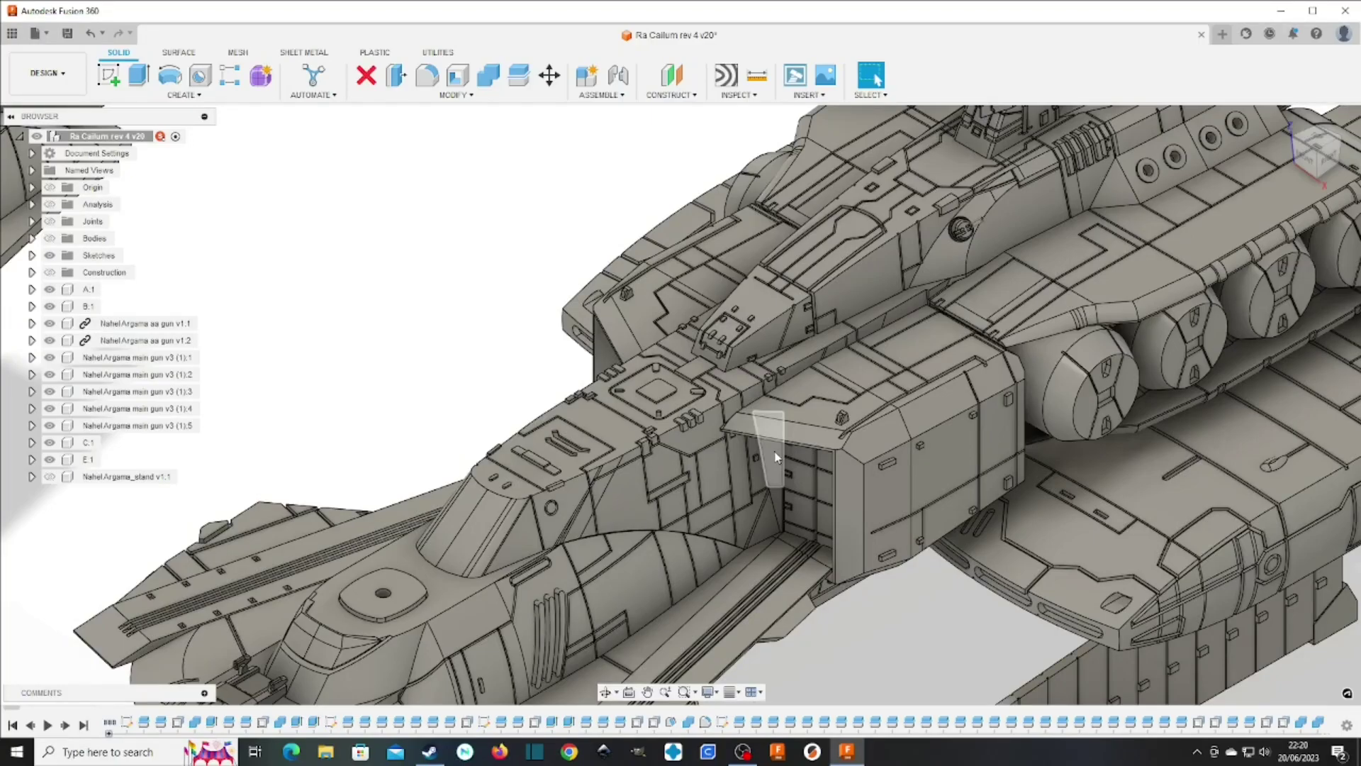
pyautogui.scroll(3, 842, 454)
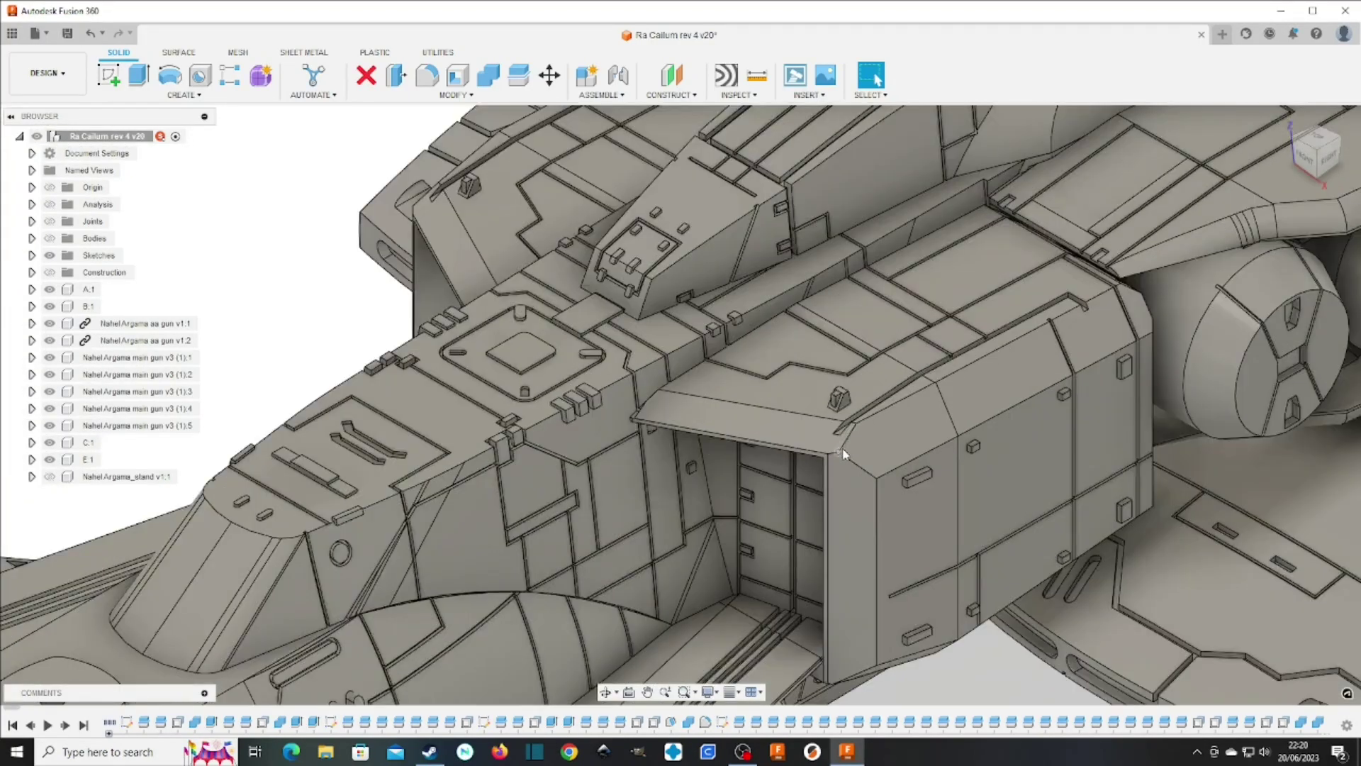
pyautogui.scroll(3, 843, 454)
pyautogui.scroll(-4, 948, 474)
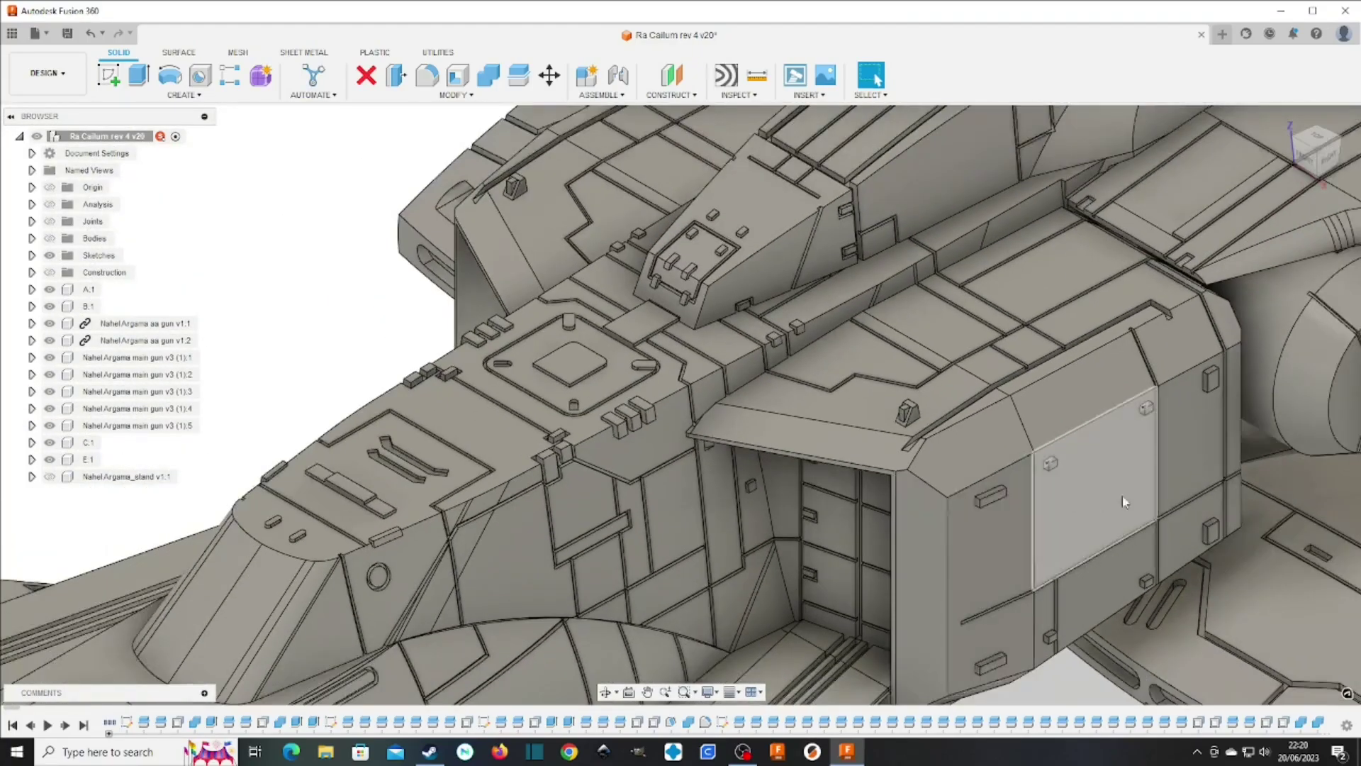
pyautogui.scroll(-5, 1122, 501)
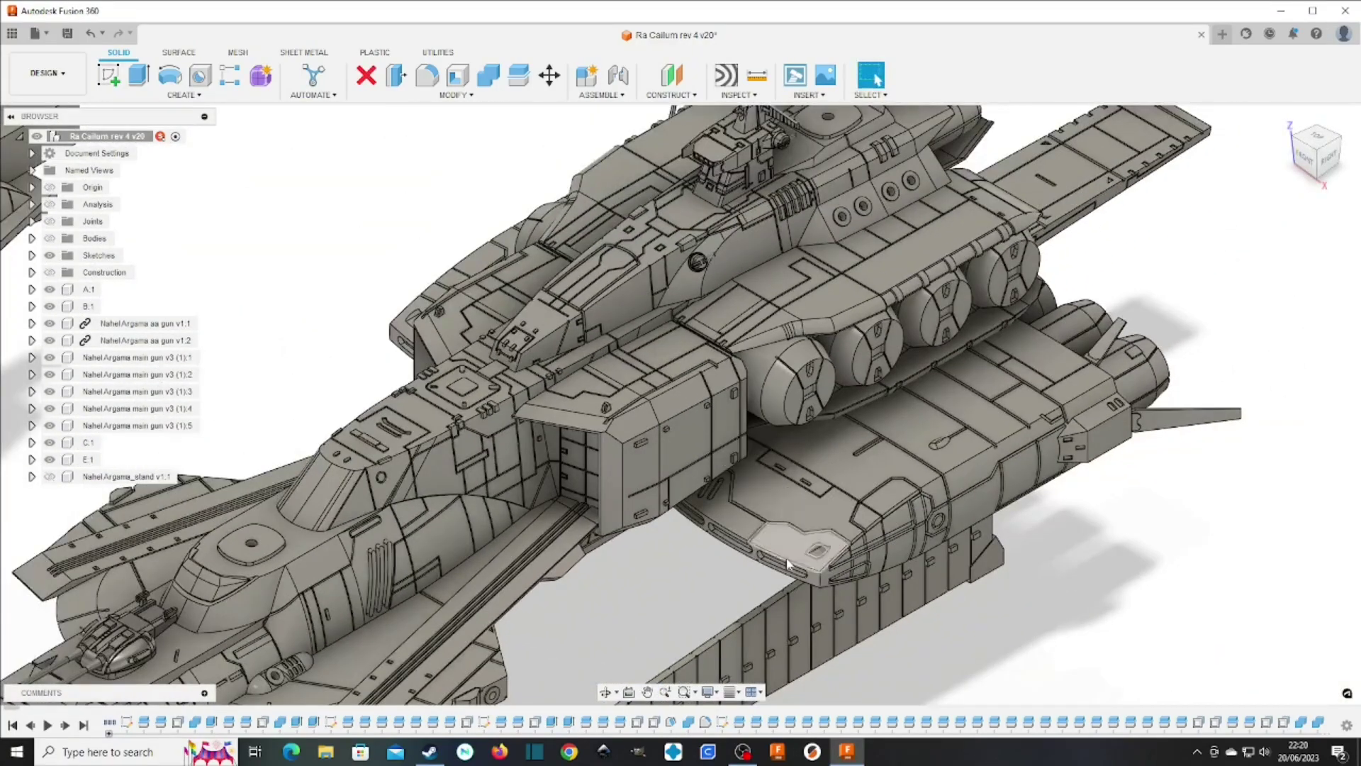
pyautogui.moveTo(787, 564); pyautogui.dragTo(713, 453, button='middle')
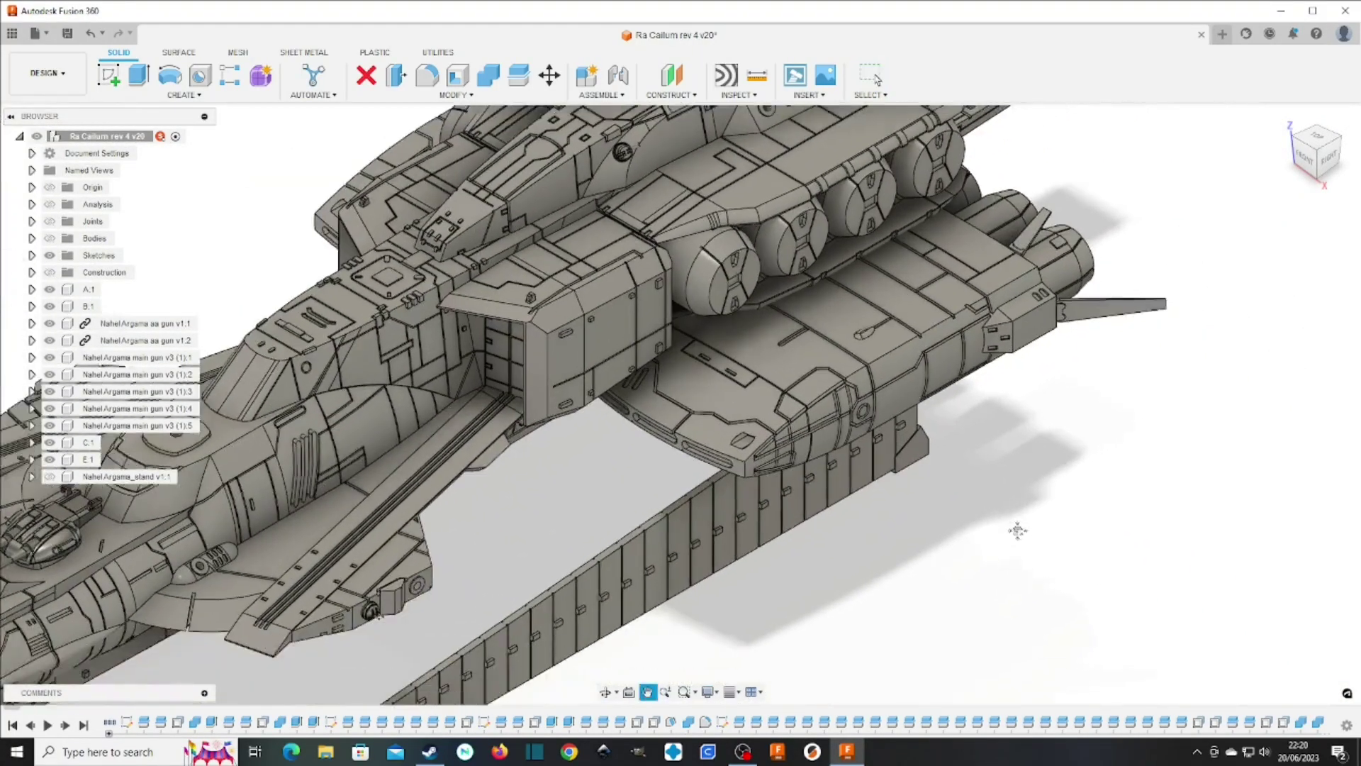
pyautogui.moveTo(1017, 530); pyautogui.dragTo(1035, 521, button='middle')
pyautogui.scroll(-5, 1049, 510)
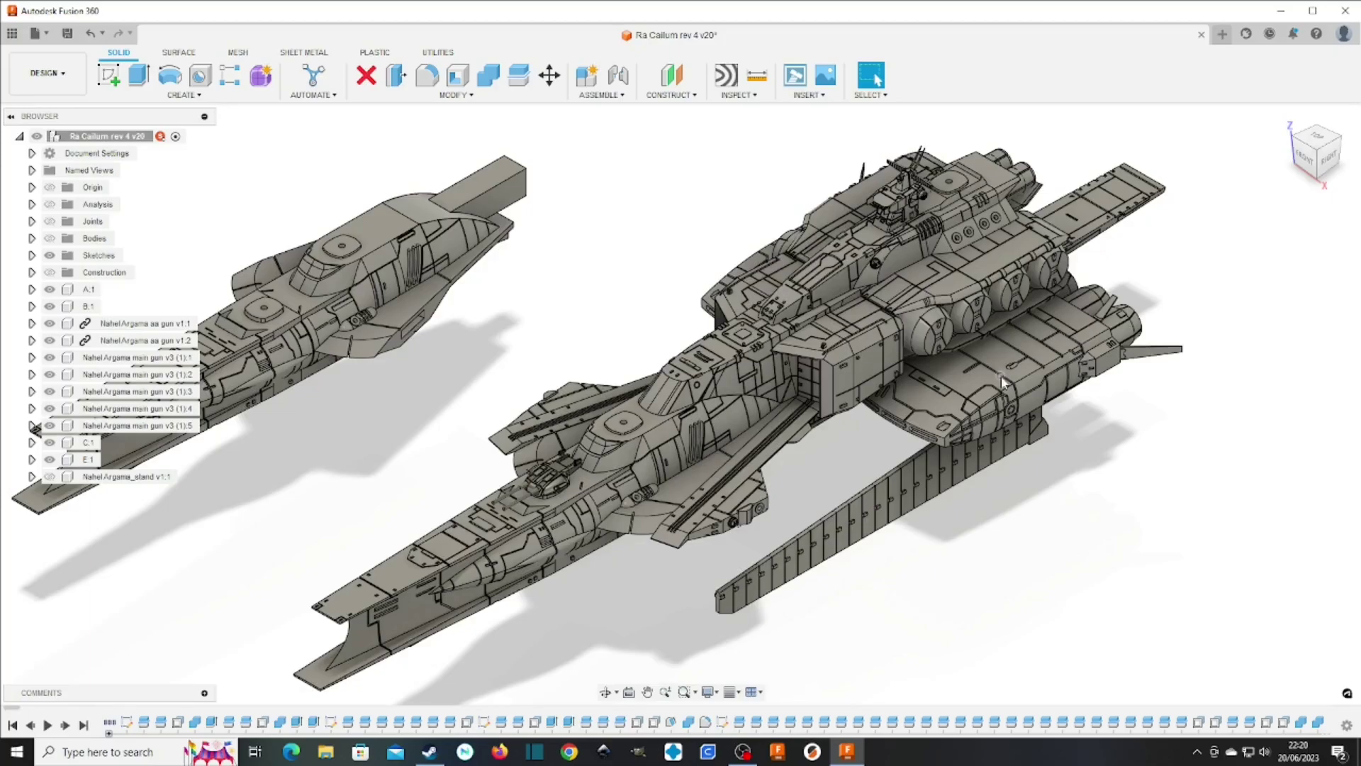
pyautogui.scroll(3, 794, 244)
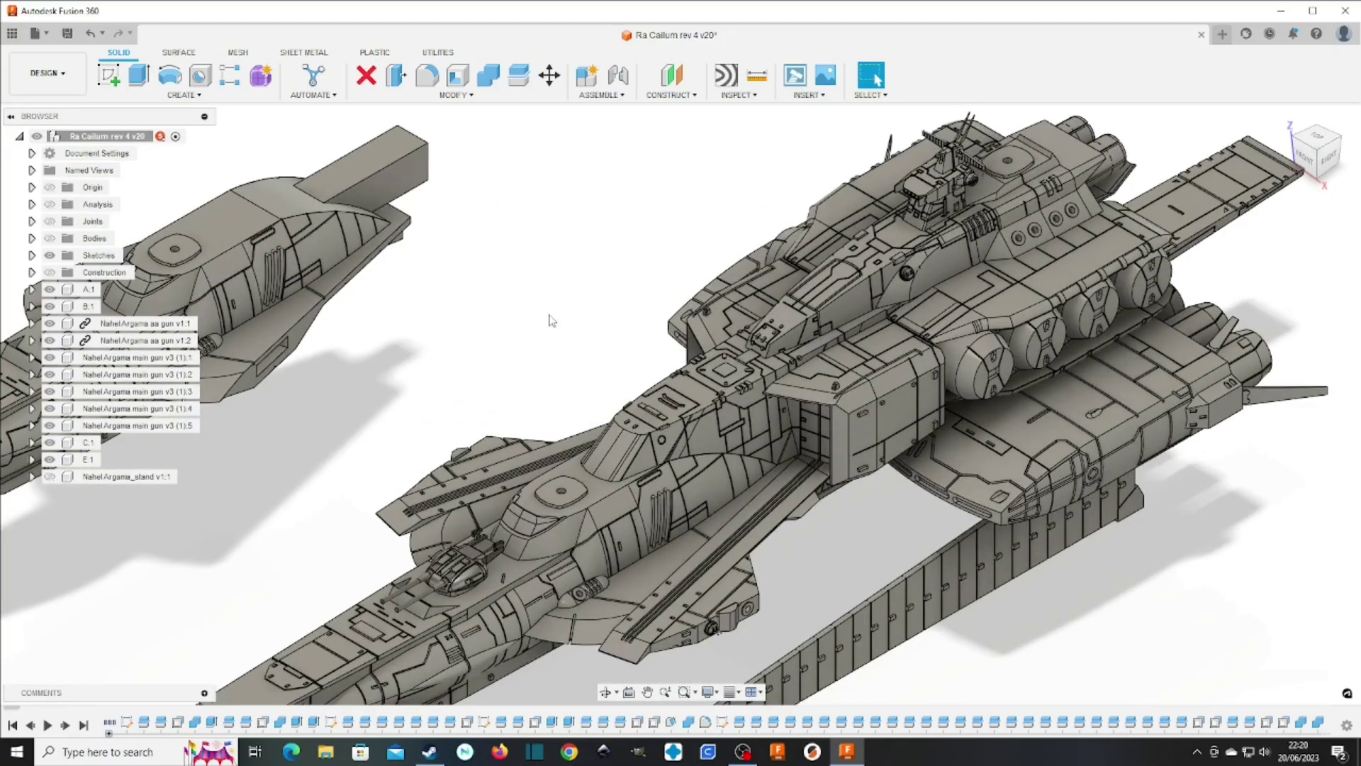
# Open Ra Cailum rev 3 v2 from the linner tank 1 144 project files in its own tab
pyautogui.click(12, 33)
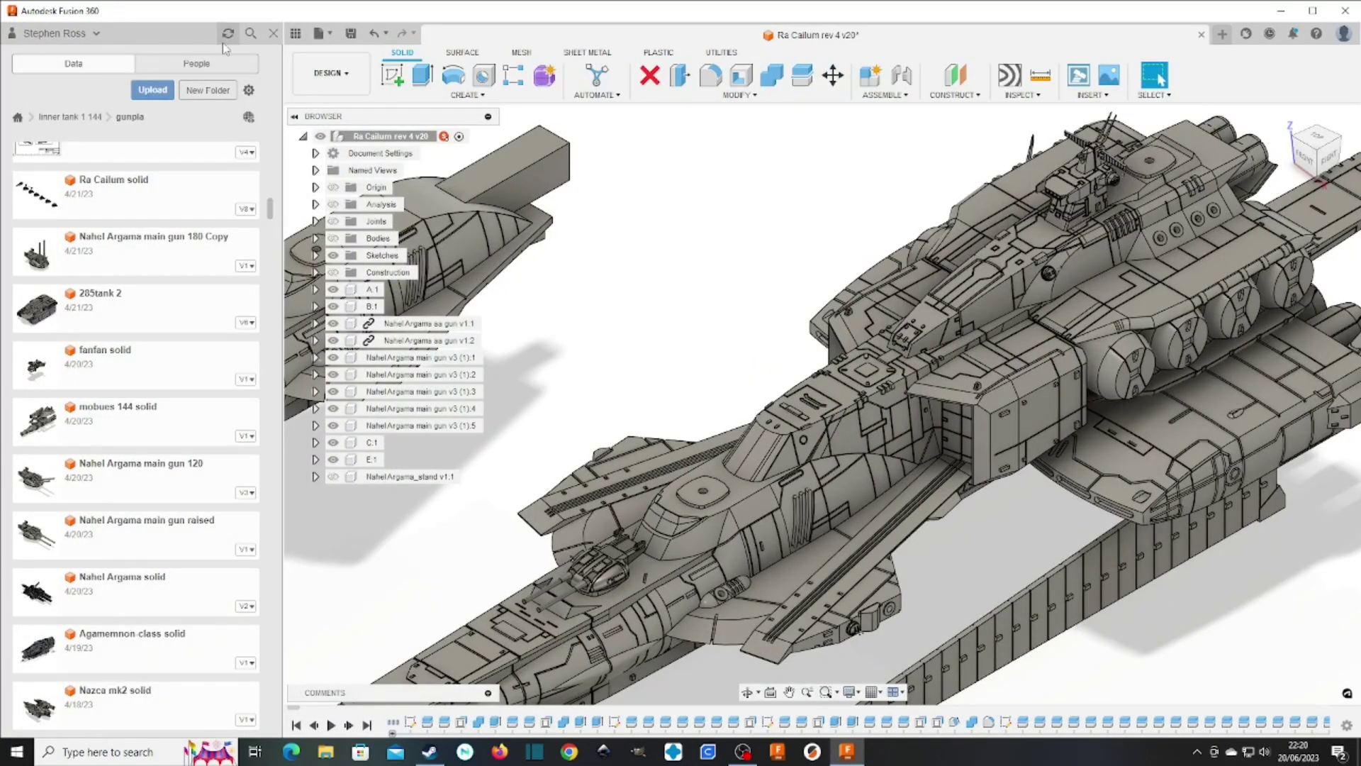
pyautogui.click(245, 34)
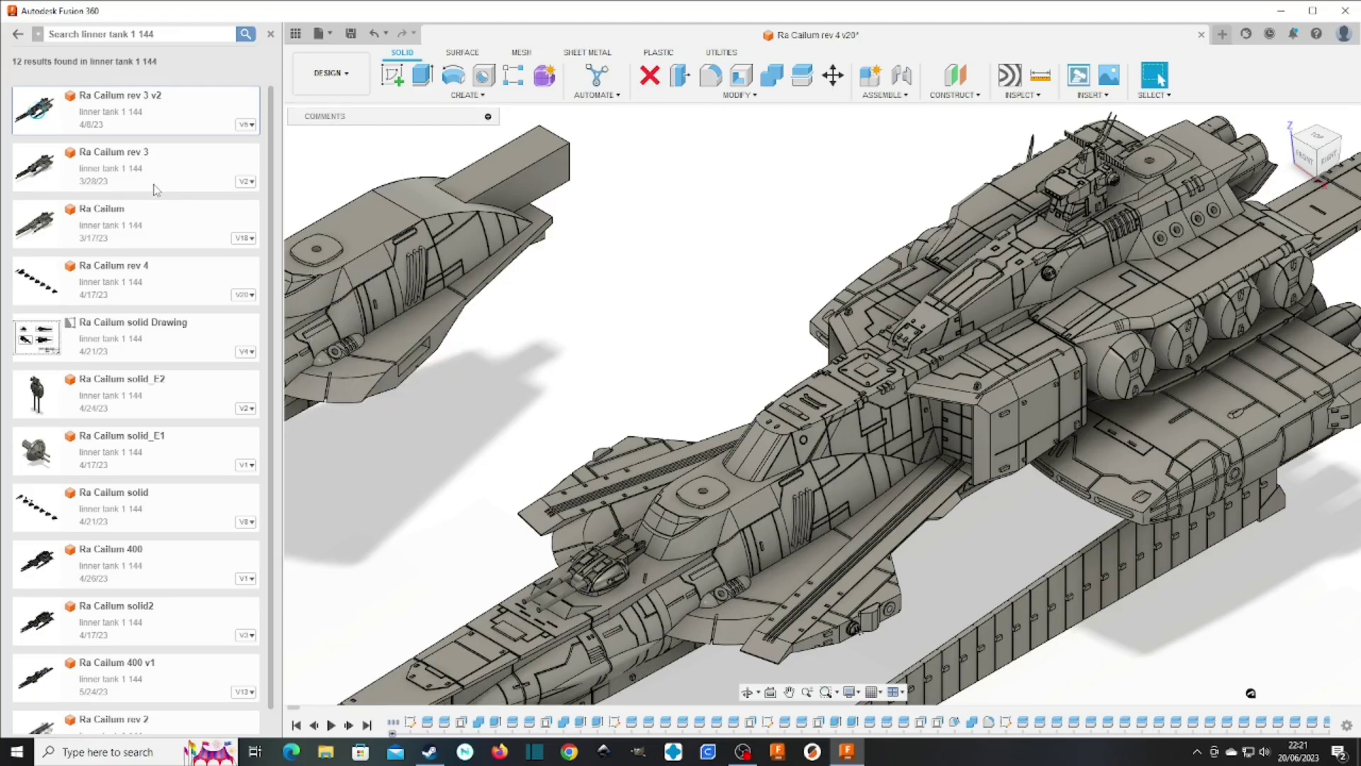
pyautogui.scroll(5, 887, 338)
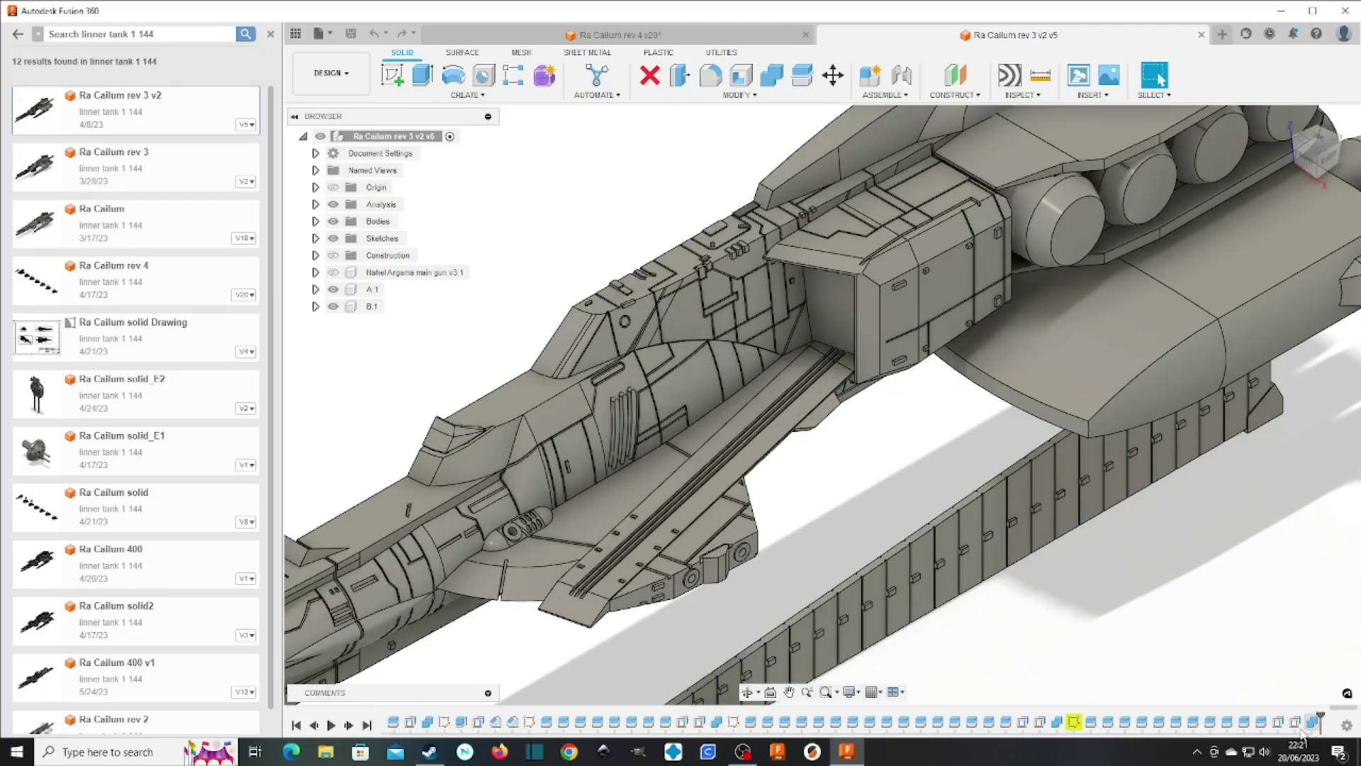
pyautogui.click(1073, 721)
pyautogui.doubleClick(1073, 722)
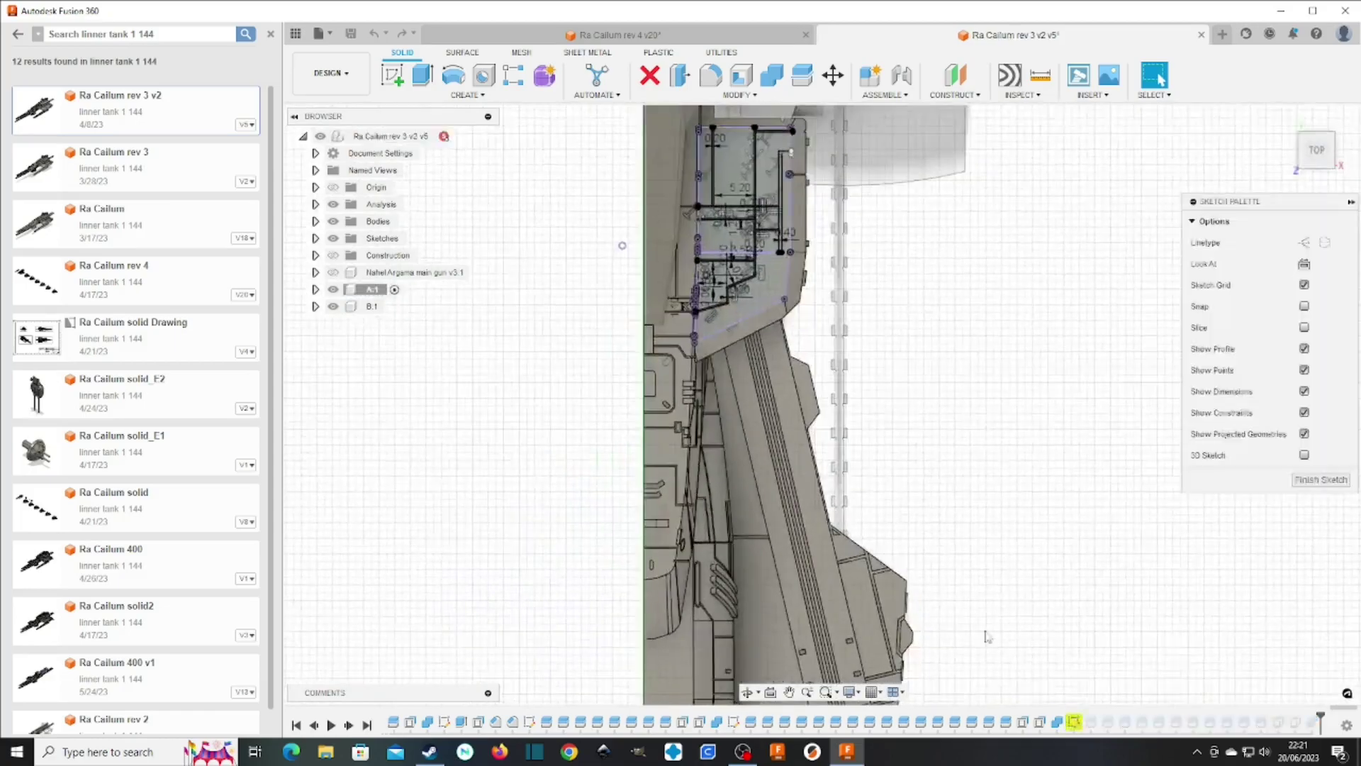
pyautogui.click(1295, 74)
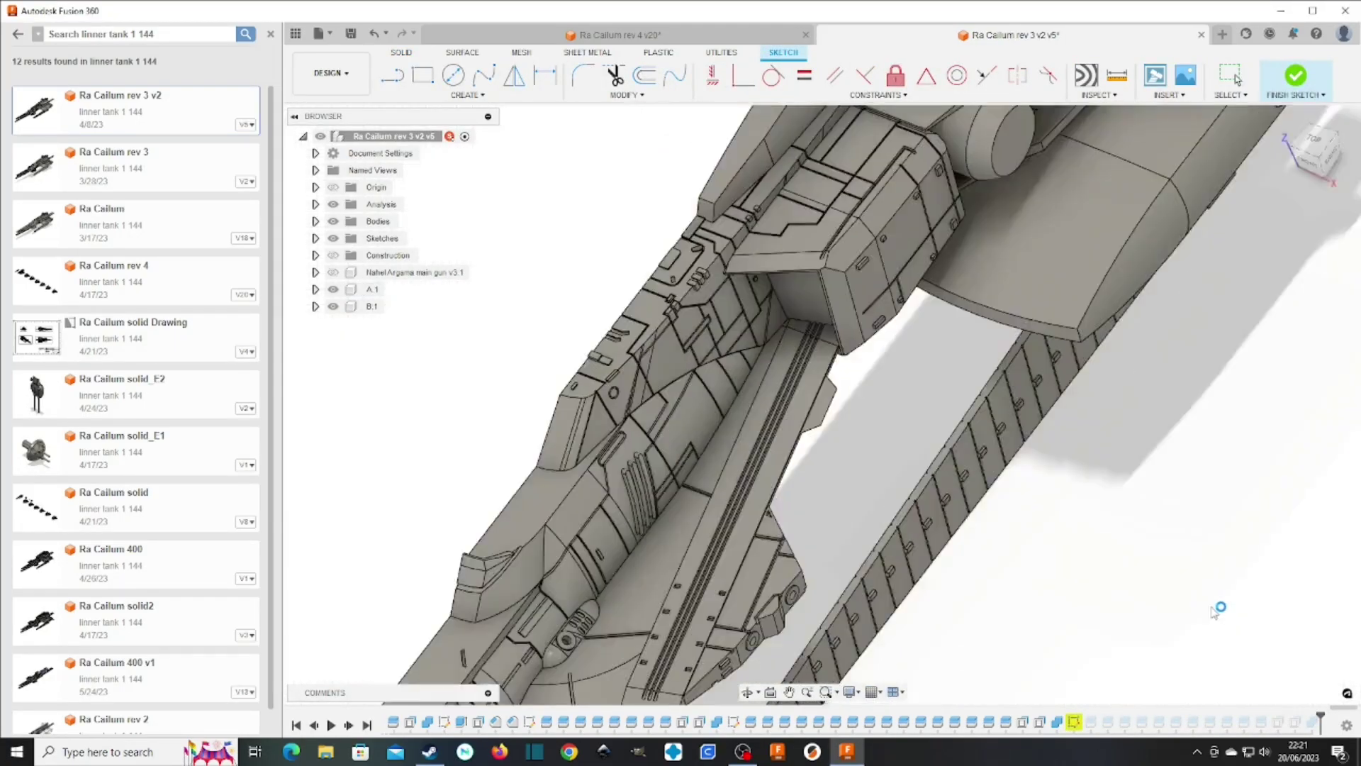
pyautogui.doubleClick(1091, 723)
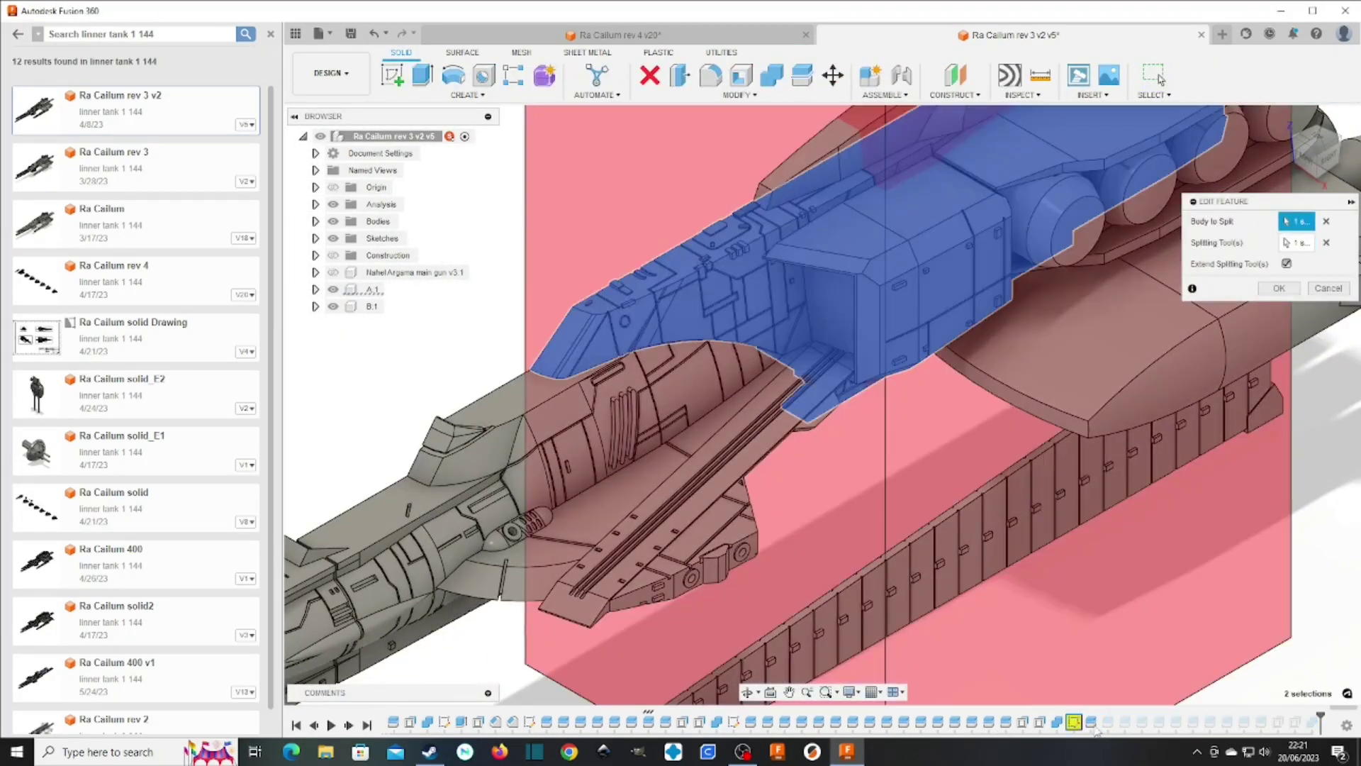
pyautogui.click(1279, 287)
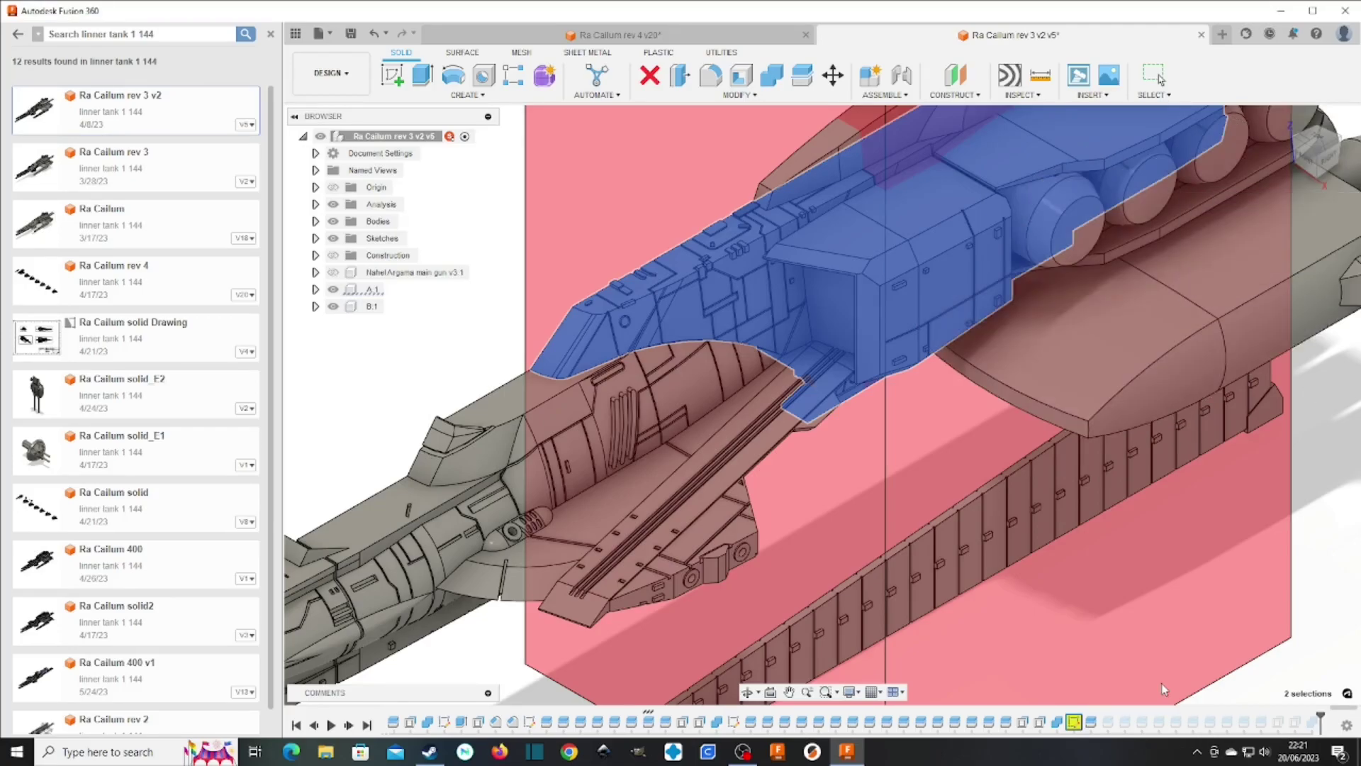
pyautogui.scroll(-3, 980, 347)
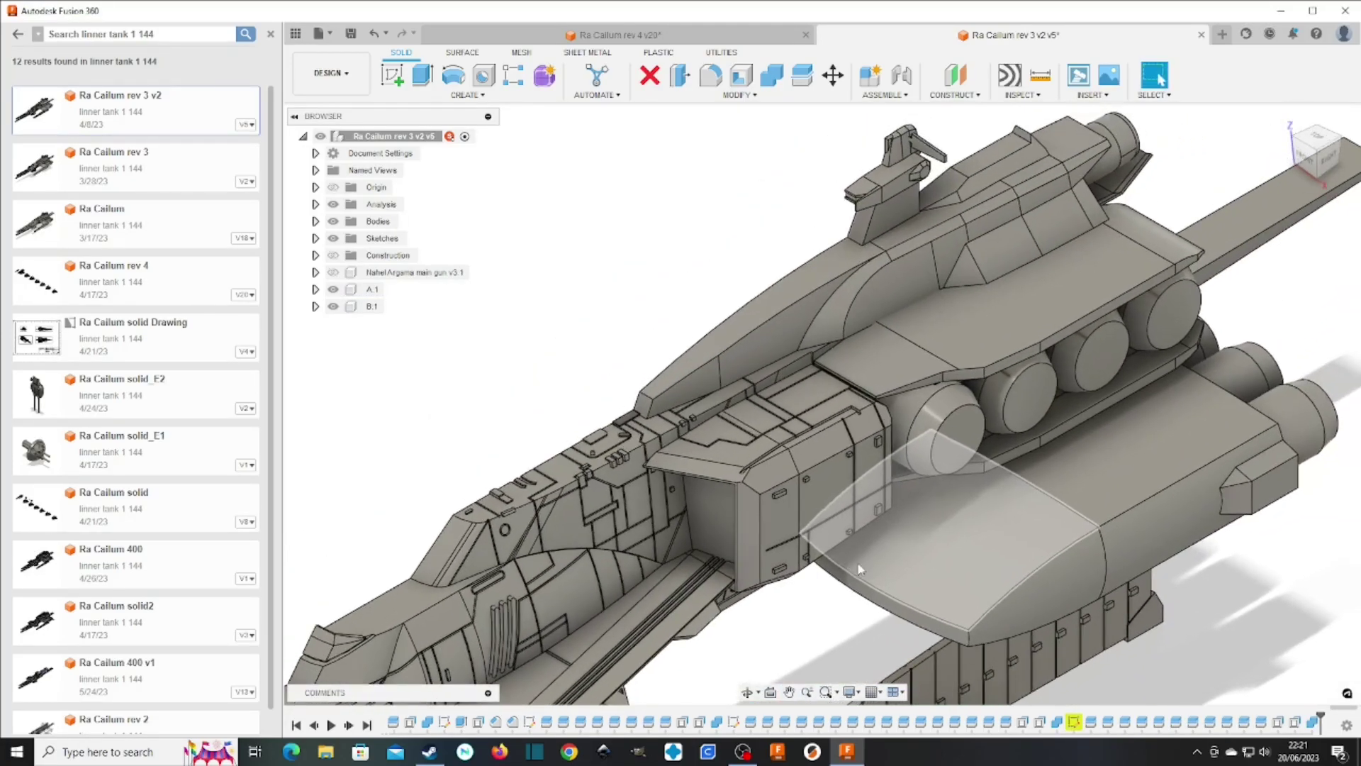
pyautogui.scroll(4, 842, 410)
pyautogui.moveTo(842, 409); pyautogui.dragTo(752, 319, button='middle')
pyautogui.moveTo(904, 304); pyautogui.dragTo(834, 411, button='middle')
pyautogui.click(922, 370)
pyautogui.click(392, 74)
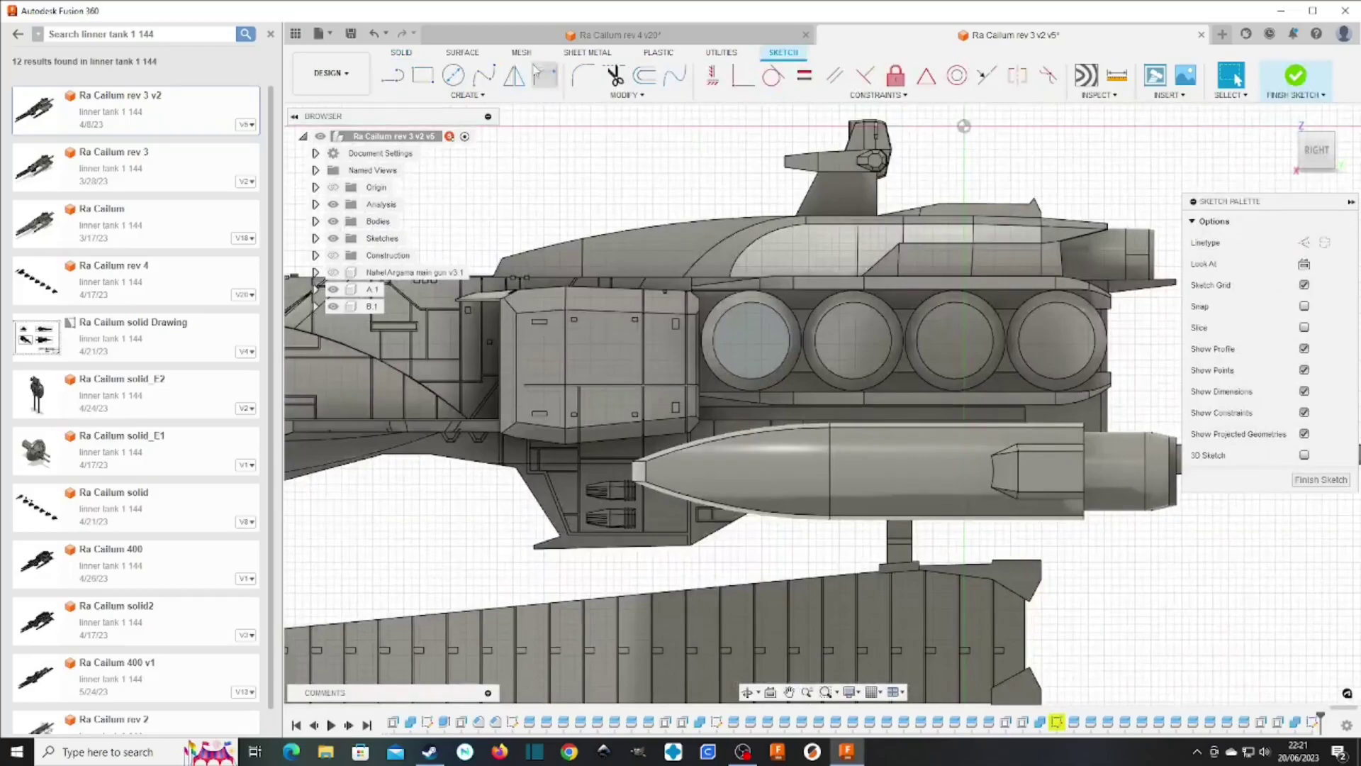
pyautogui.click(454, 74)
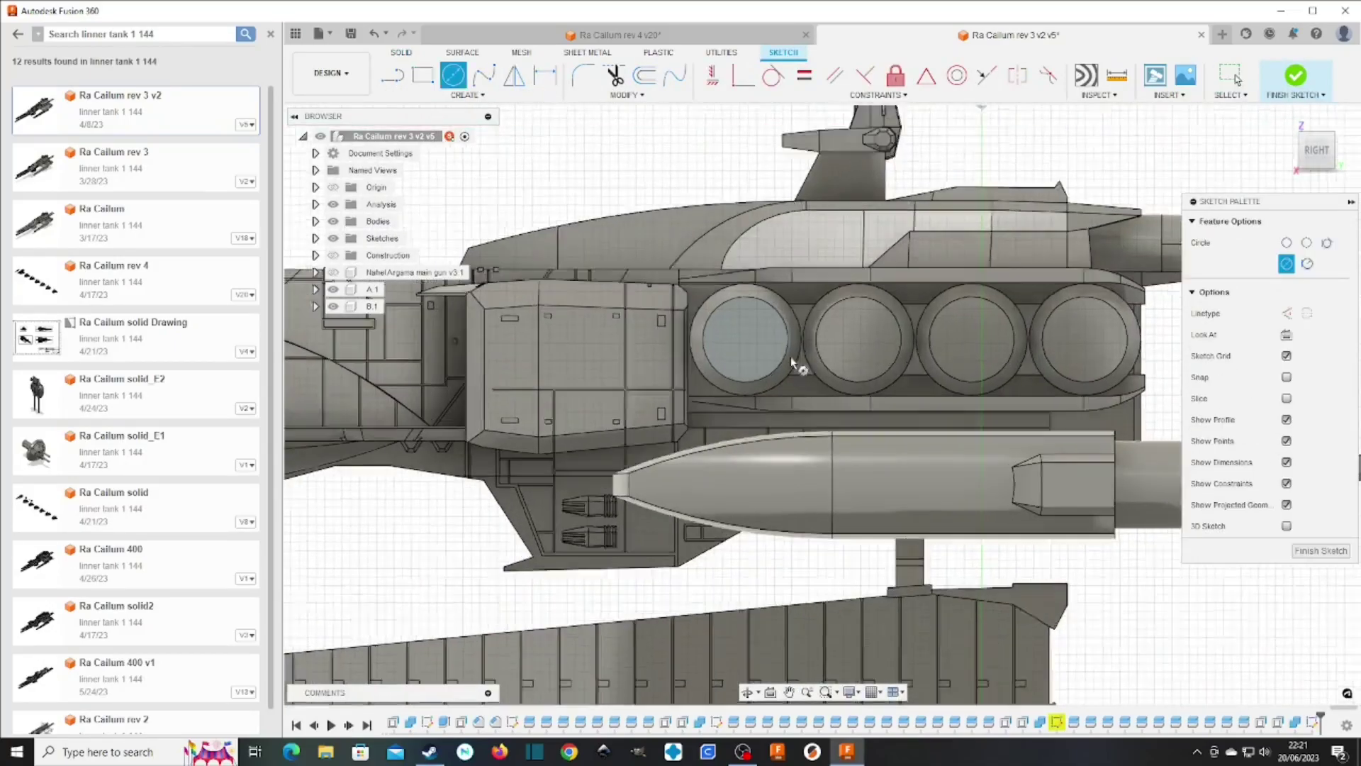
pyautogui.scroll(3, 735, 339)
pyautogui.click(735, 338)
pyautogui.click(754, 339)
pyautogui.scroll(1, 1098, 305)
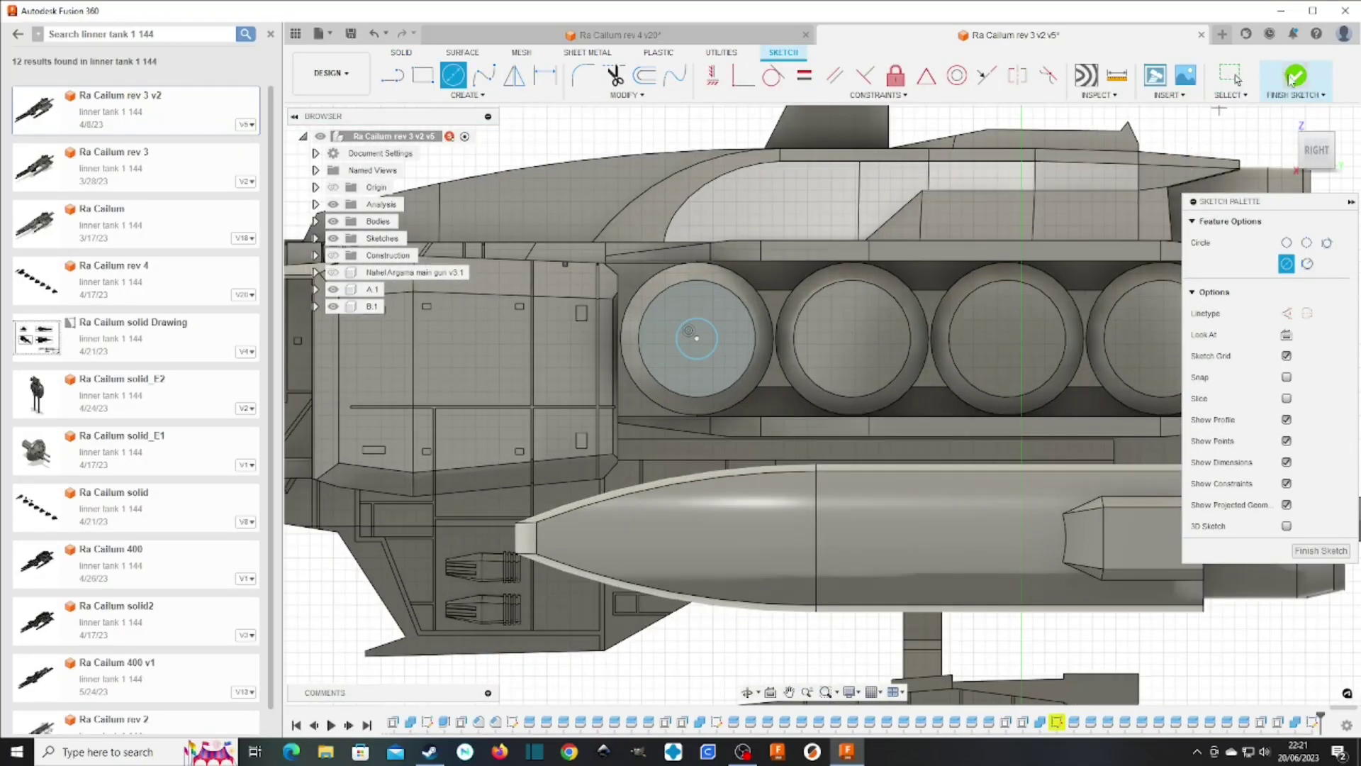
pyautogui.click(1295, 75)
pyautogui.click(1318, 156)
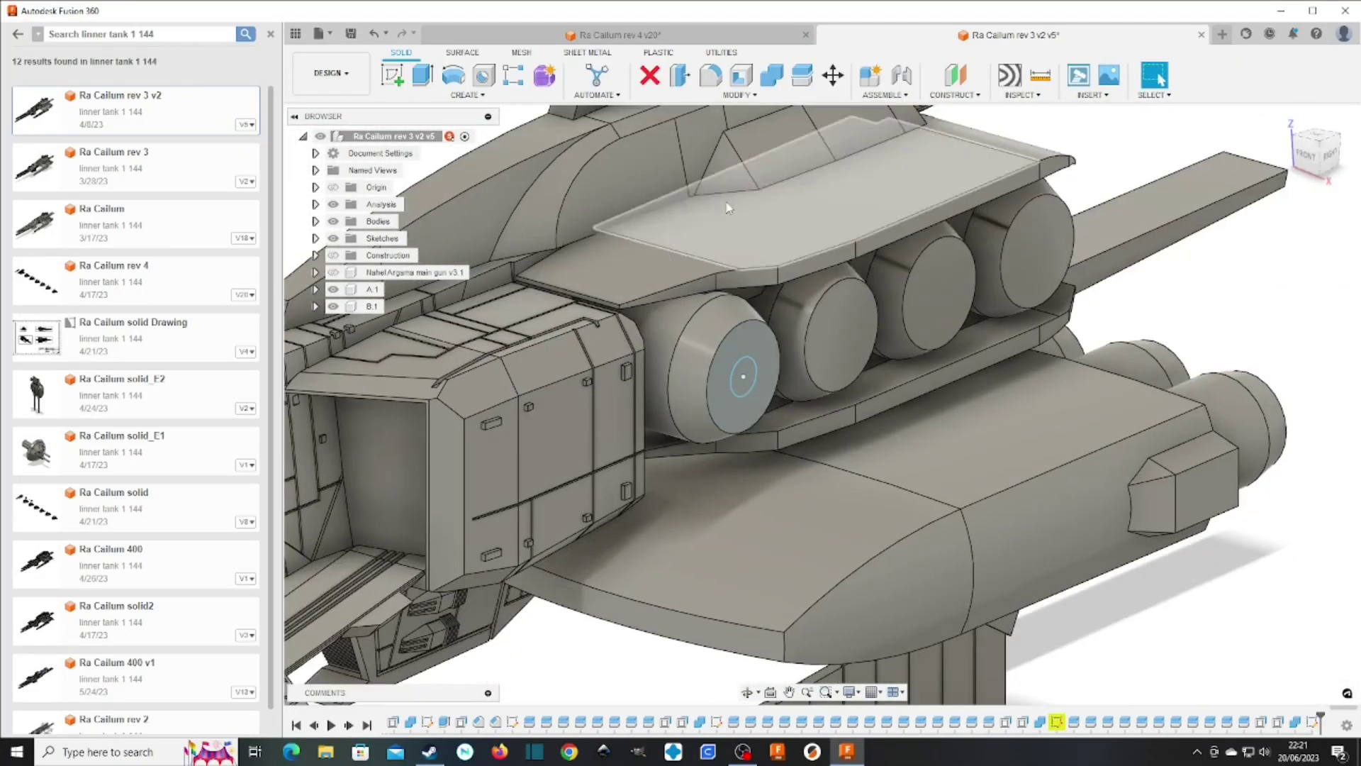
pyautogui.click(422, 73)
pyautogui.click(745, 379)
pyautogui.moveTo(753, 379); pyautogui.dragTo(769, 370)
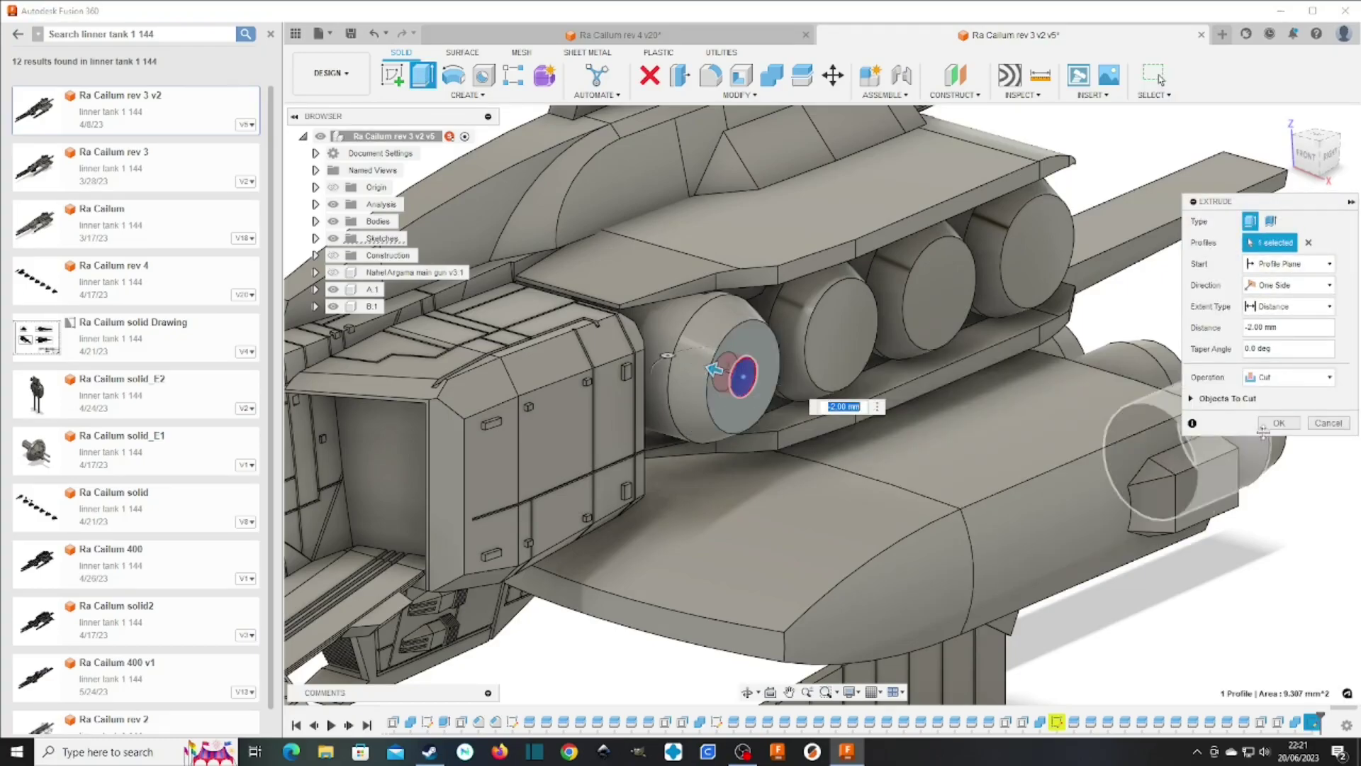
pyautogui.click(1266, 423)
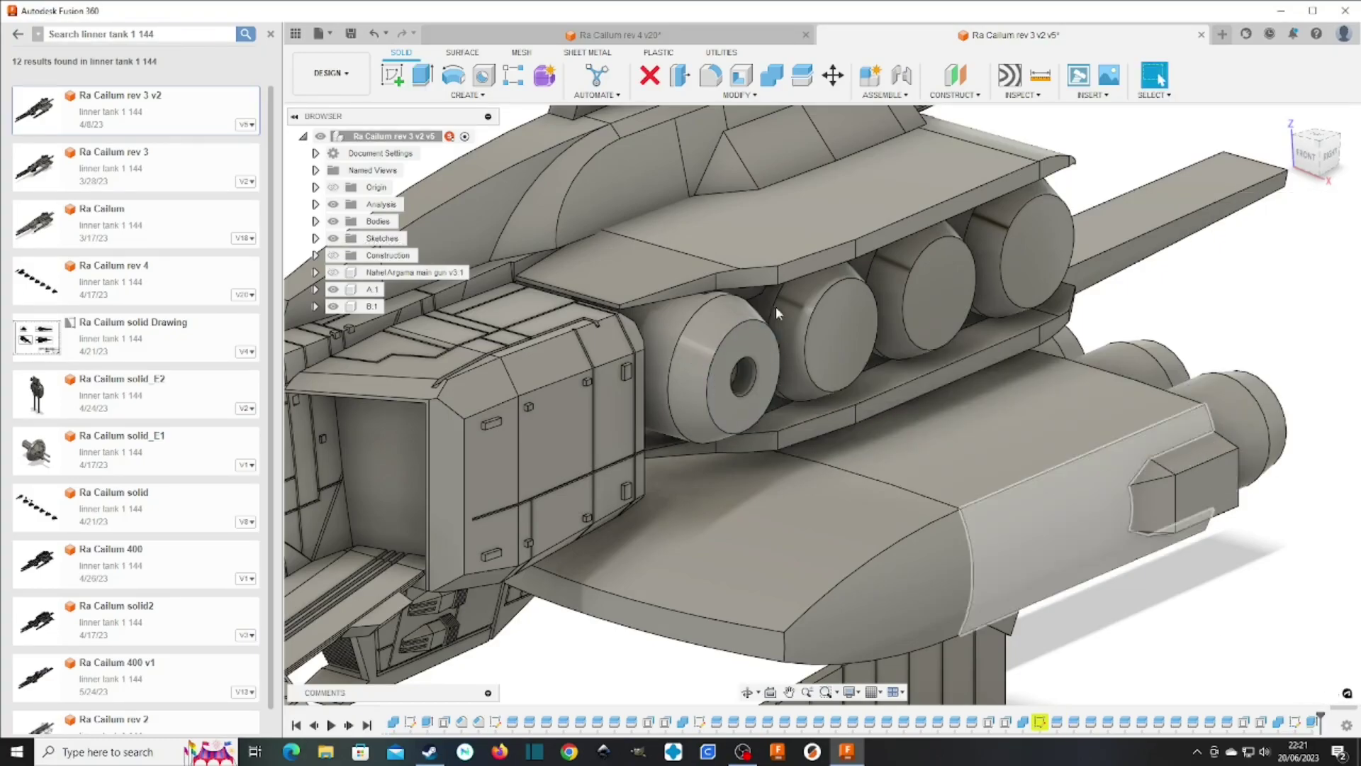
pyautogui.click(374, 34)
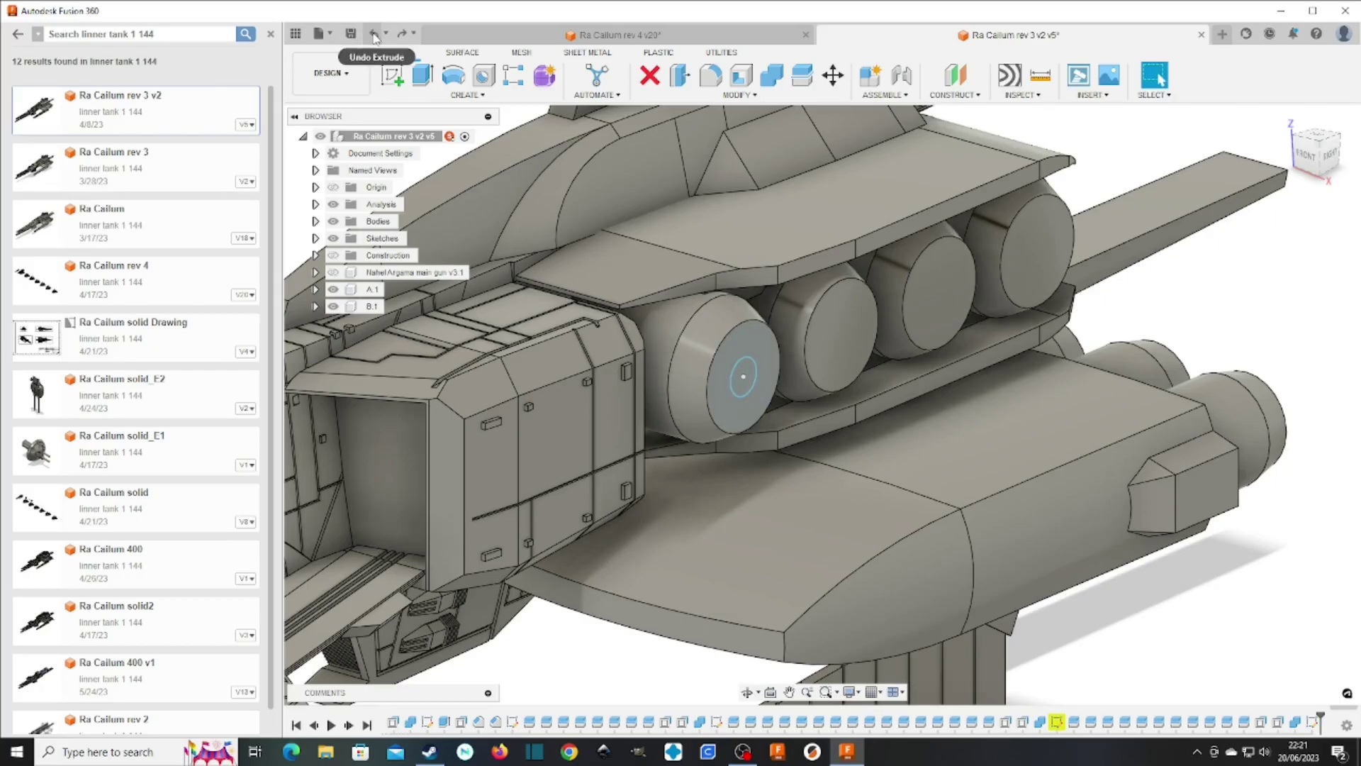
pyautogui.click(375, 34)
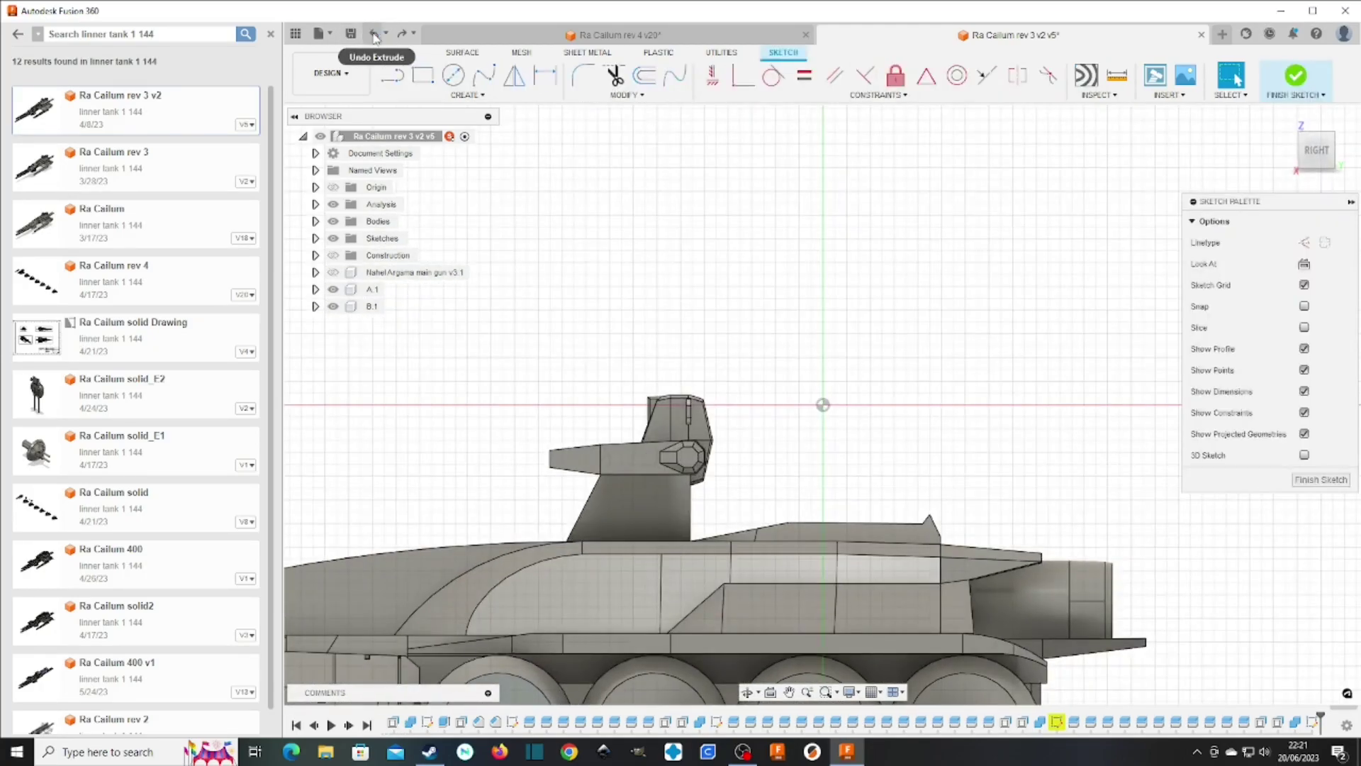
pyautogui.click(374, 34)
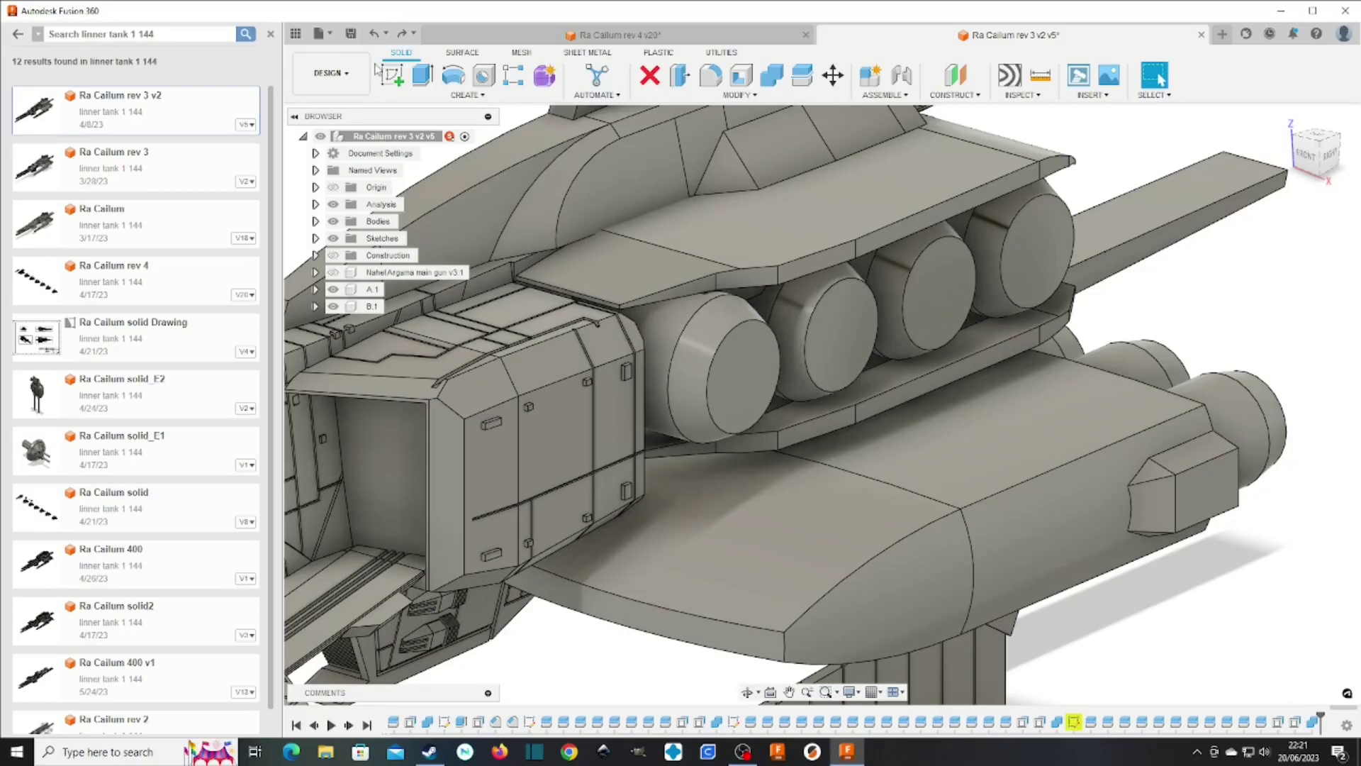
# Close the Ra Cailum rev 3 v2 v5 tab with Don't Save, returning to rev 4 v20
pyautogui.click(1202, 35)
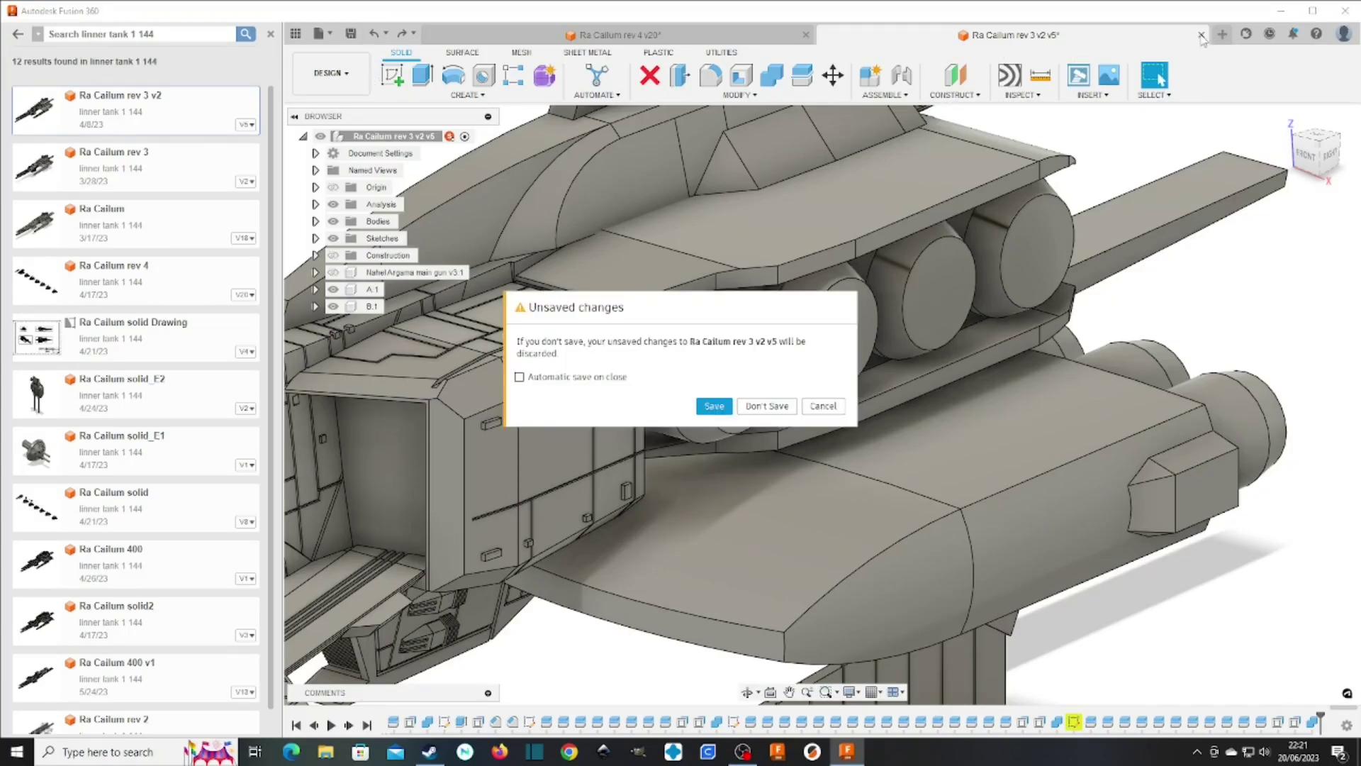
pyautogui.click(773, 407)
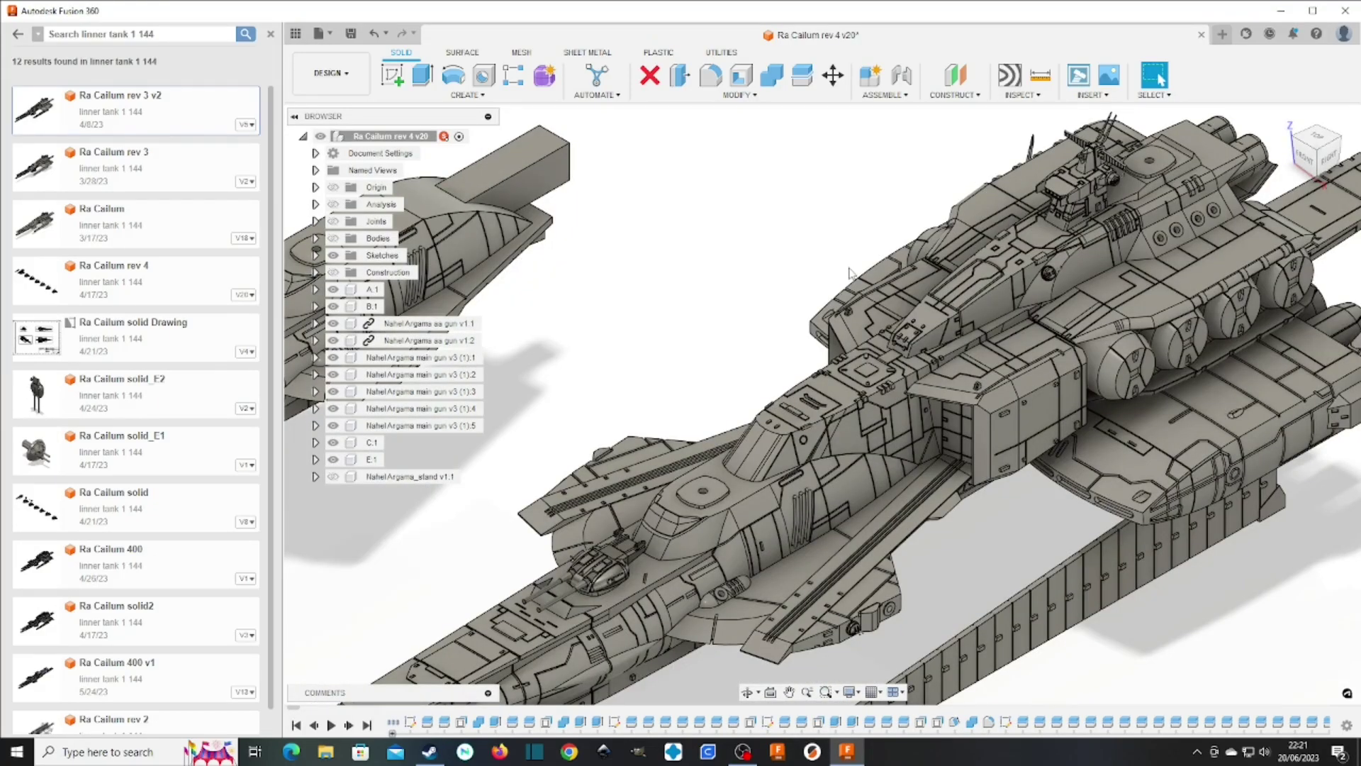
pyautogui.scroll(5, 851, 368)
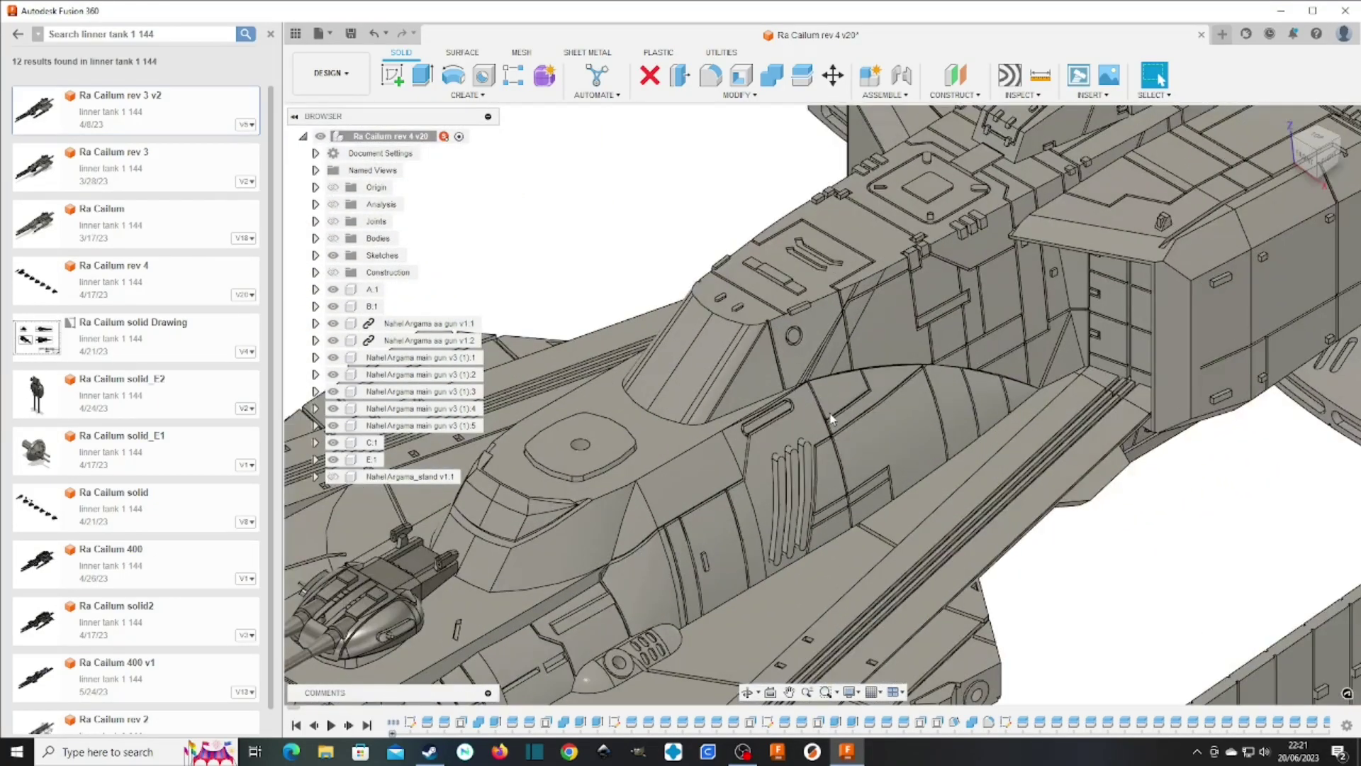
pyautogui.scroll(5, 747, 435)
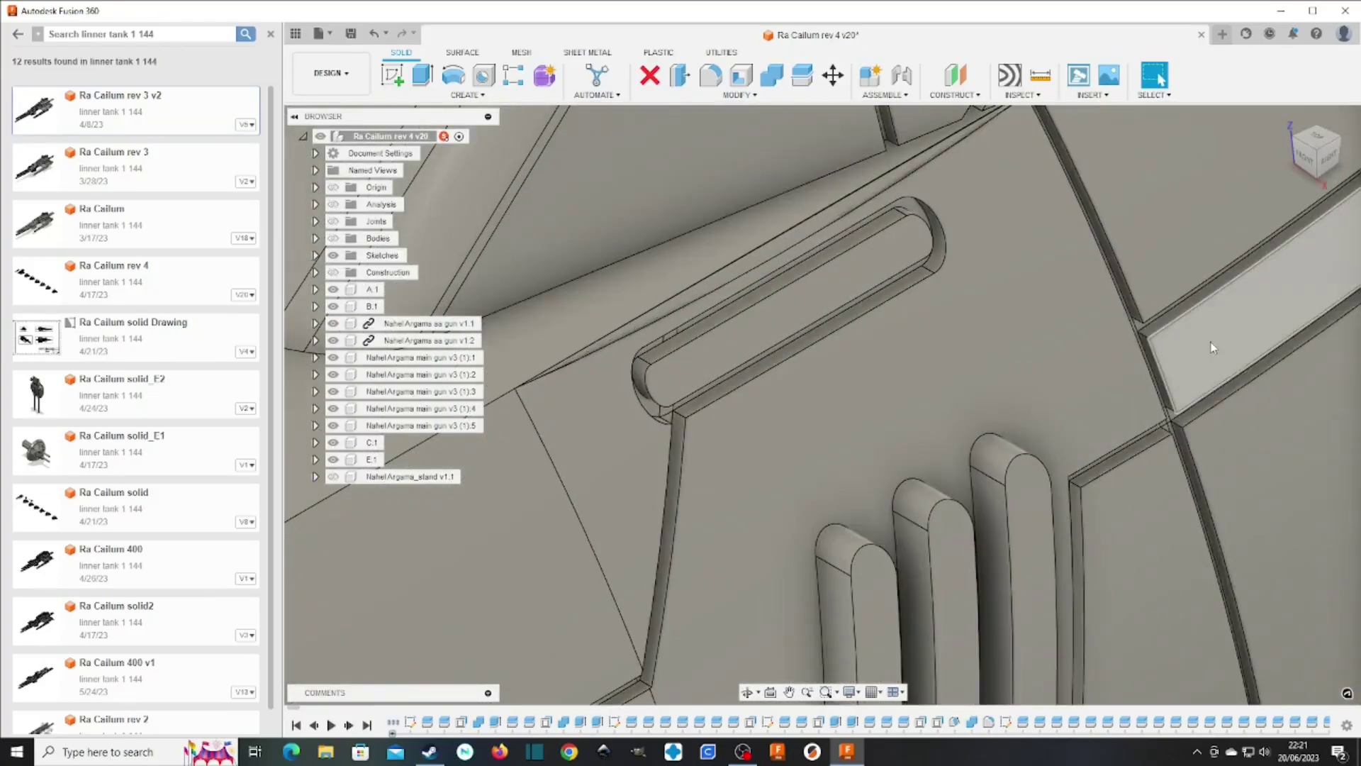
pyautogui.scroll(-6, 1212, 348)
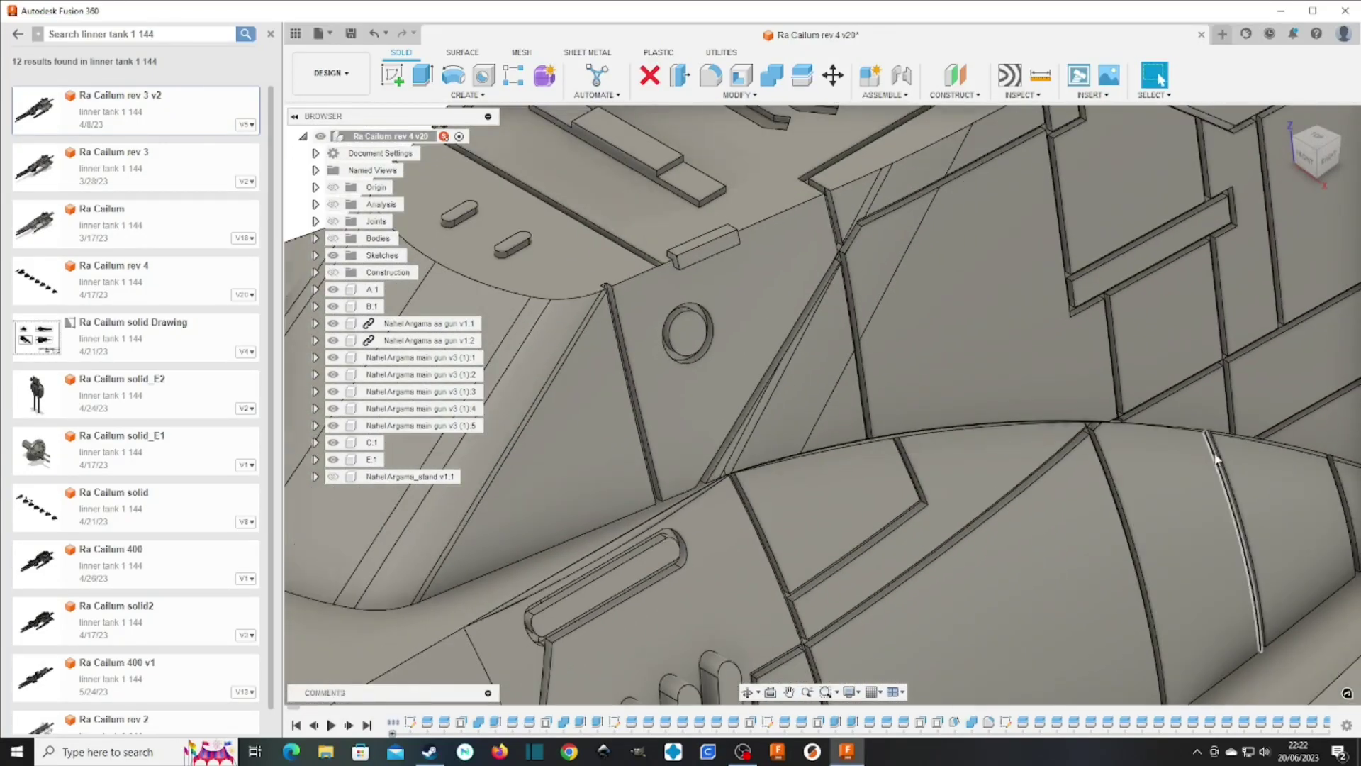
# Pan, orbit and zoom over the rev 4 v20 hull: inner walls, upper deck, rear section
pyautogui.moveTo(1215, 460); pyautogui.dragTo(860, 440, button='middle')
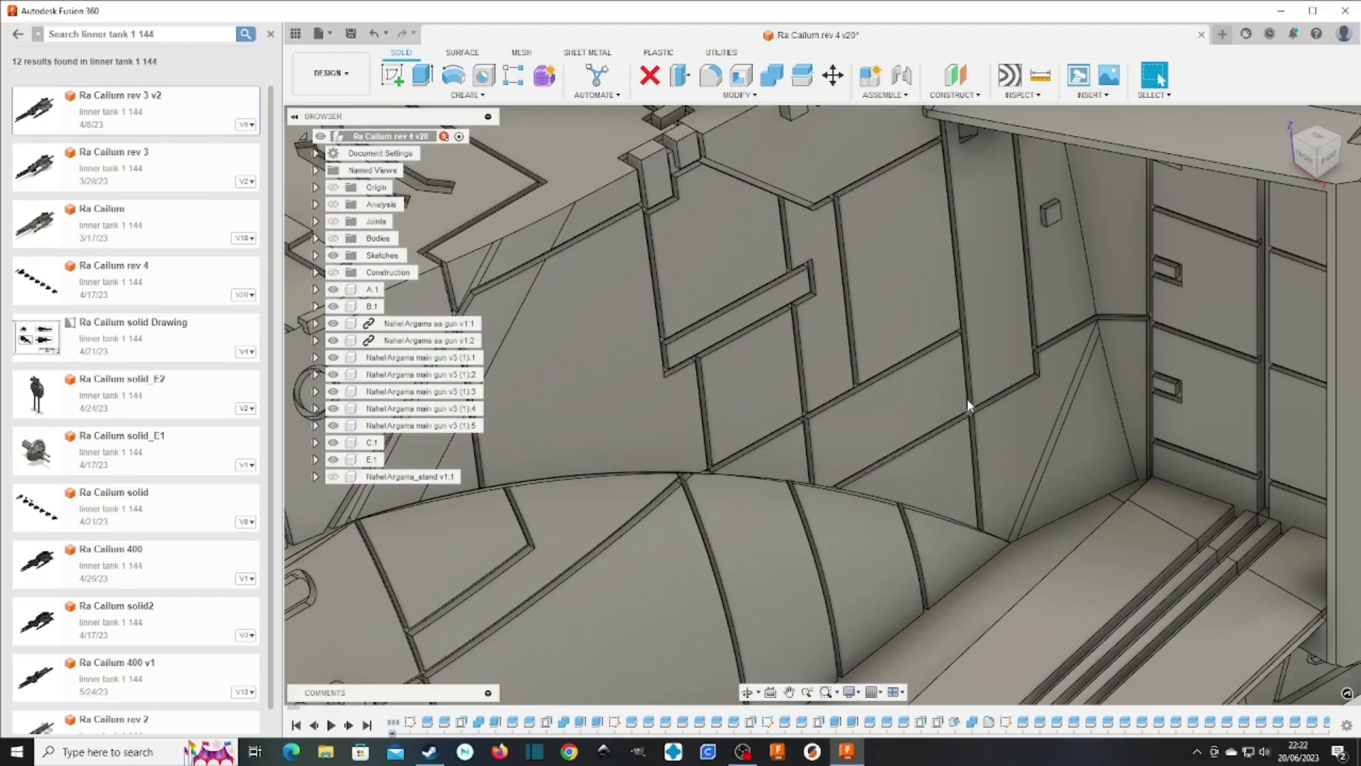
pyautogui.moveTo(1089, 270); pyautogui.dragTo(1015, 446, button='middle')
pyautogui.scroll(-5, 1020, 407)
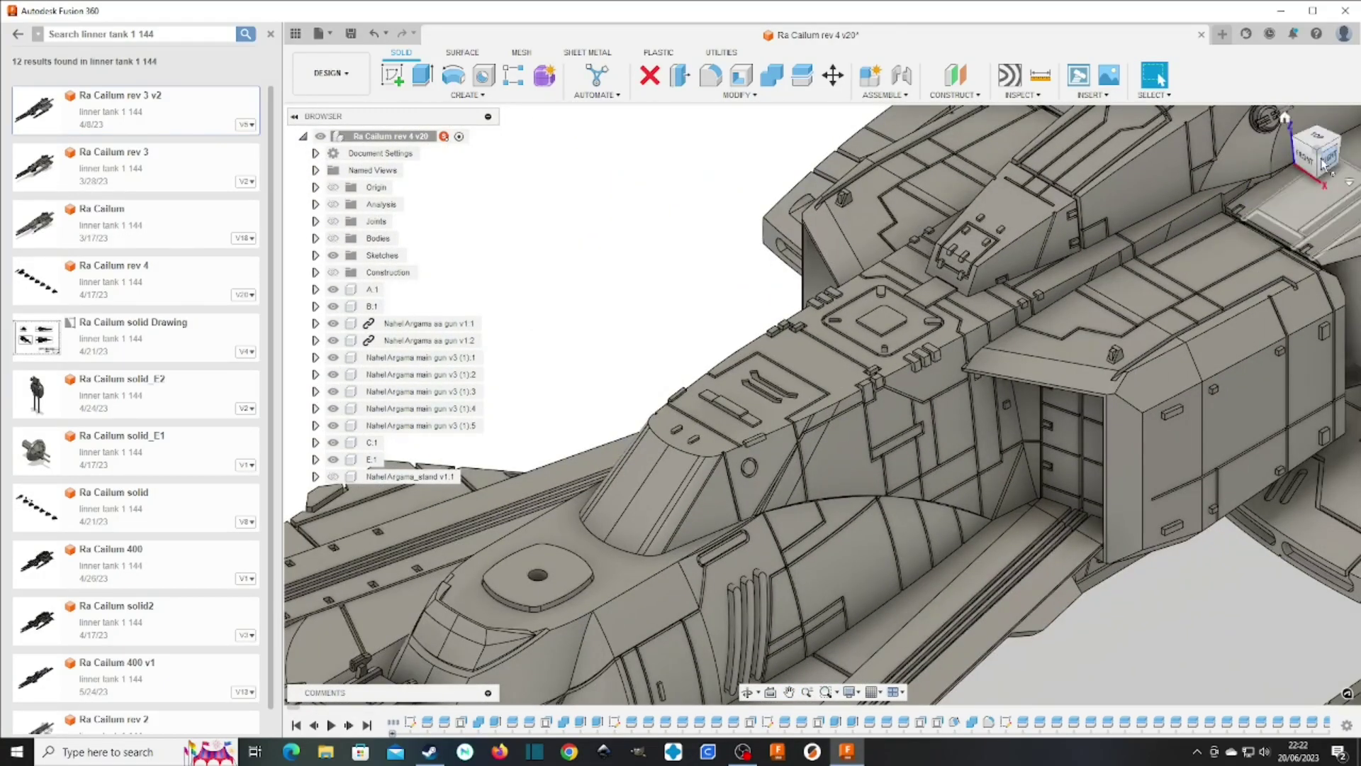
pyautogui.moveTo(1323, 165); pyautogui.dragTo(1330, 152)
pyautogui.scroll(10, 836, 420)
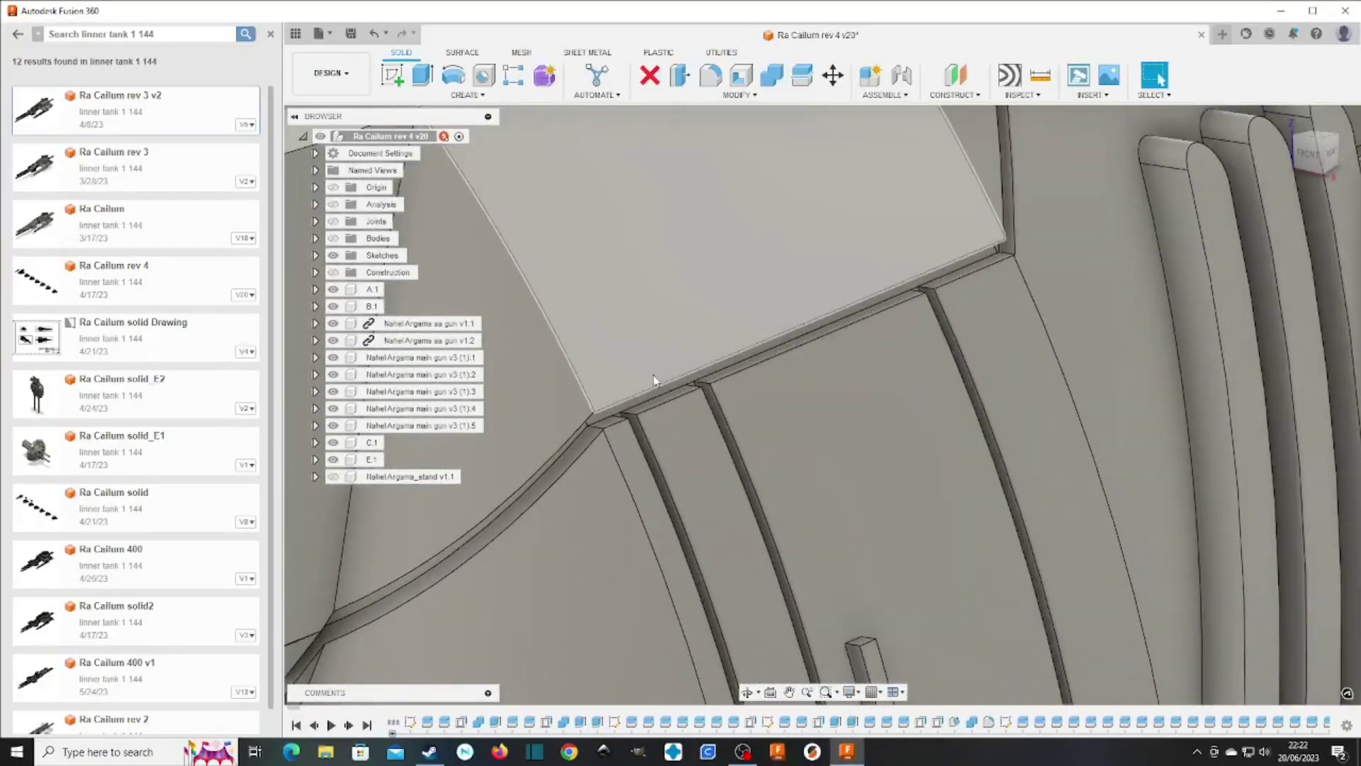
pyautogui.scroll(3, 654, 380)
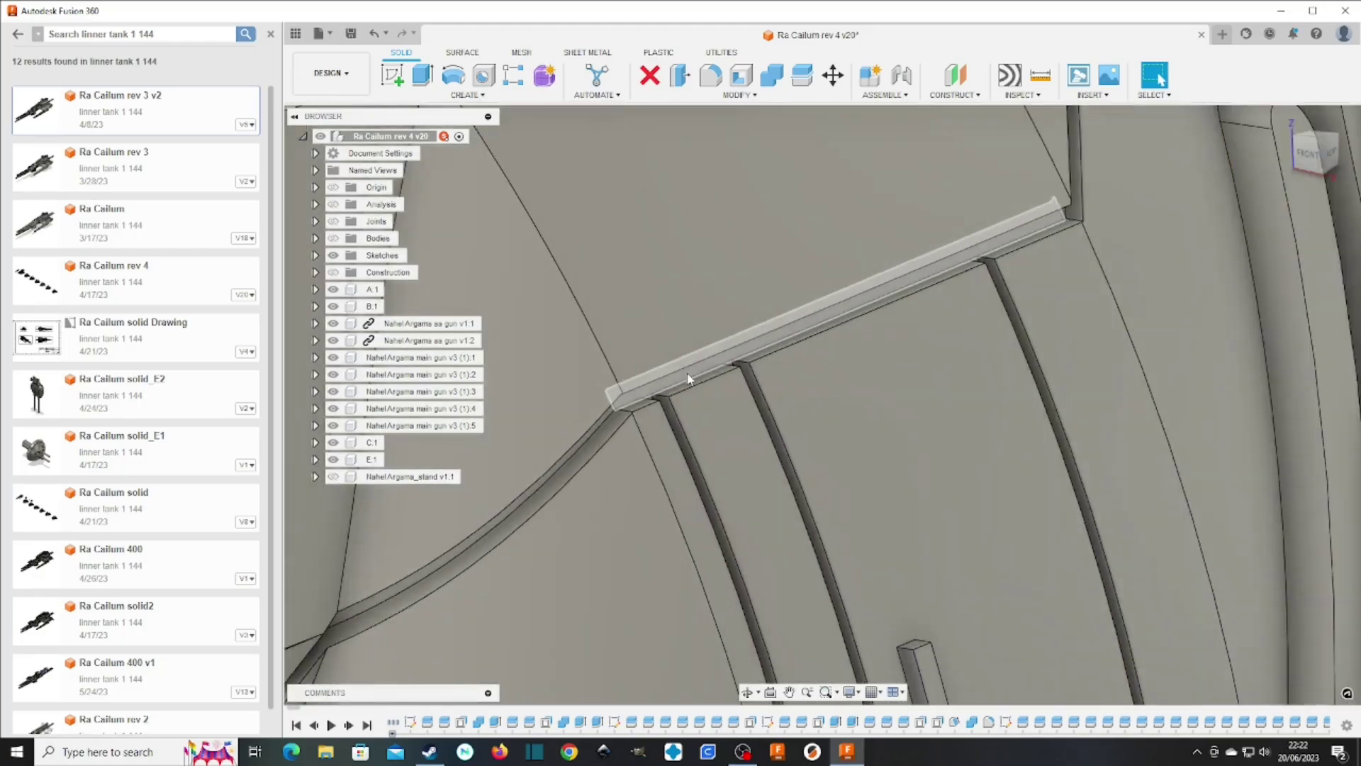
pyautogui.scroll(-10, 687, 380)
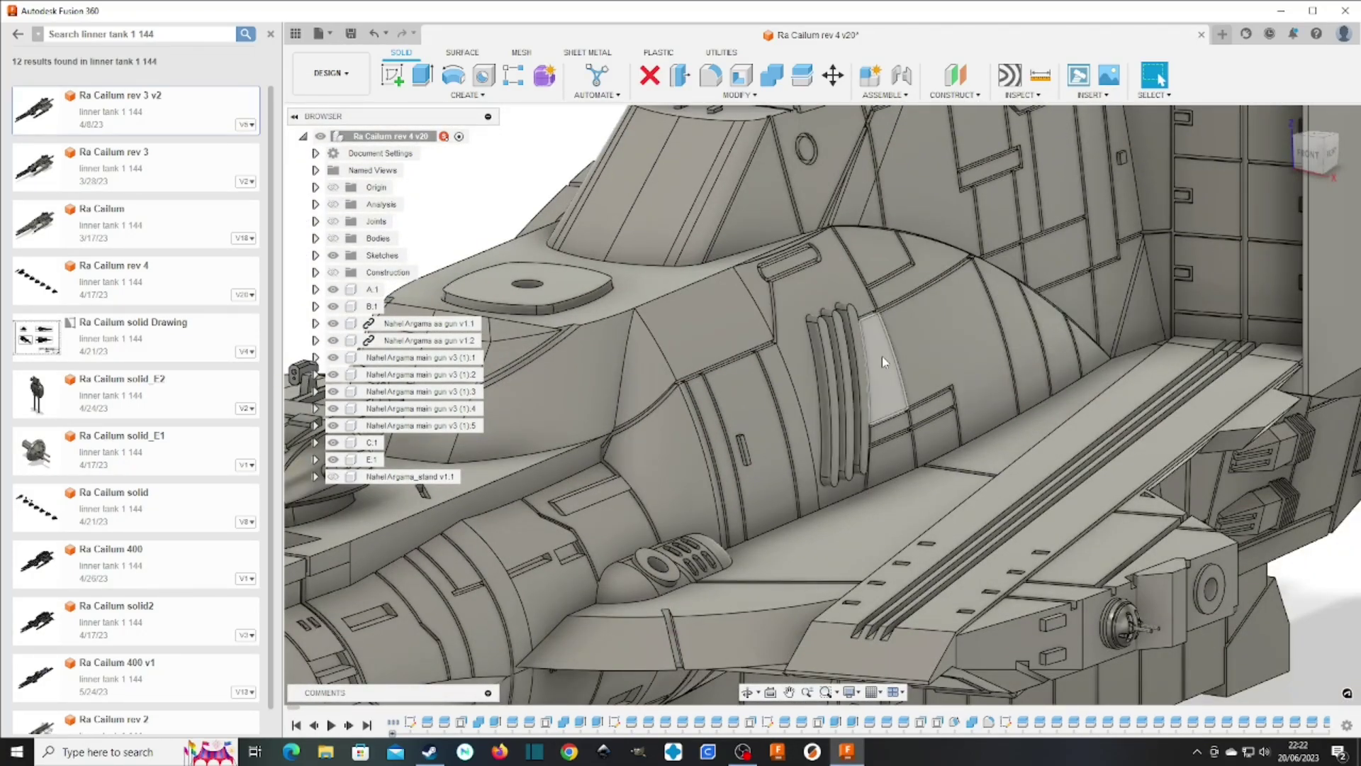
pyautogui.scroll(-5, 882, 356)
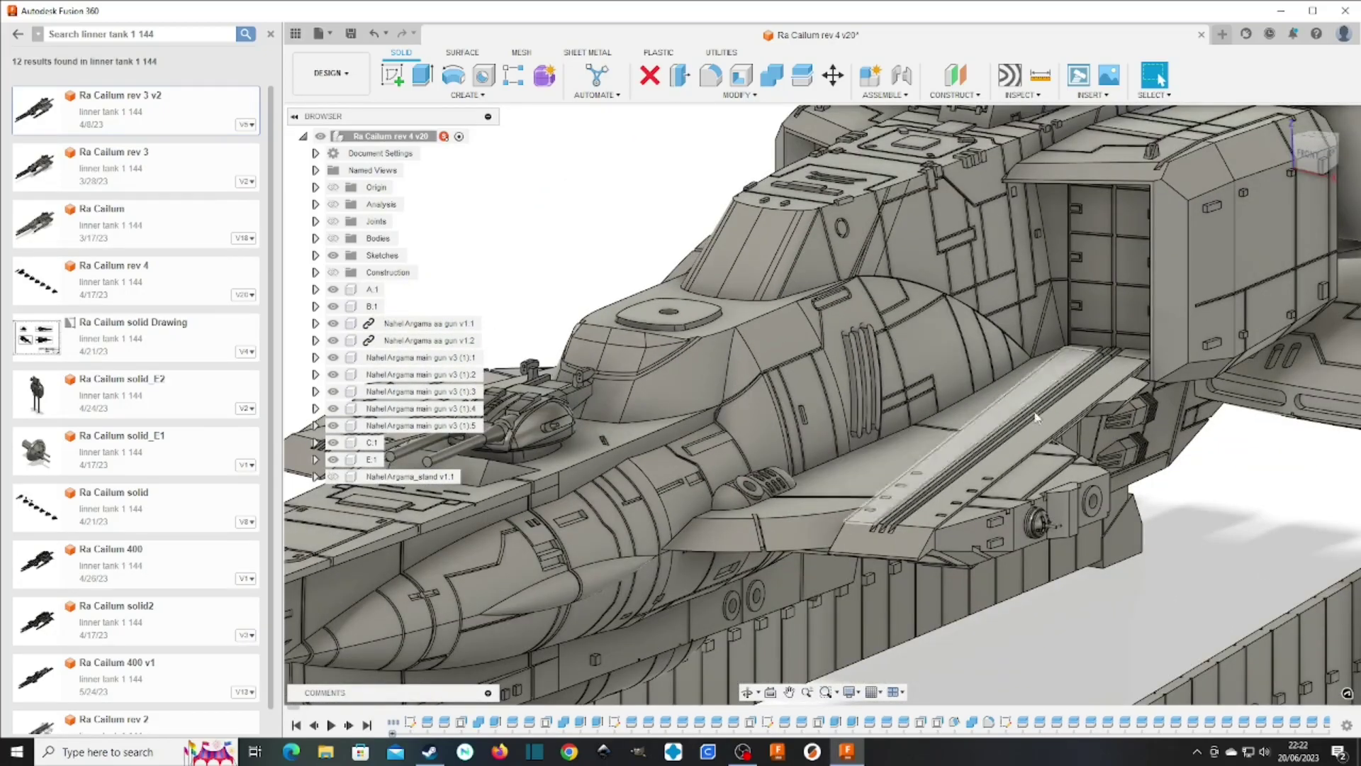
pyautogui.moveTo(1035, 416); pyautogui.dragTo(555, 517, button='middle')
pyautogui.scroll(-5, 555, 518)
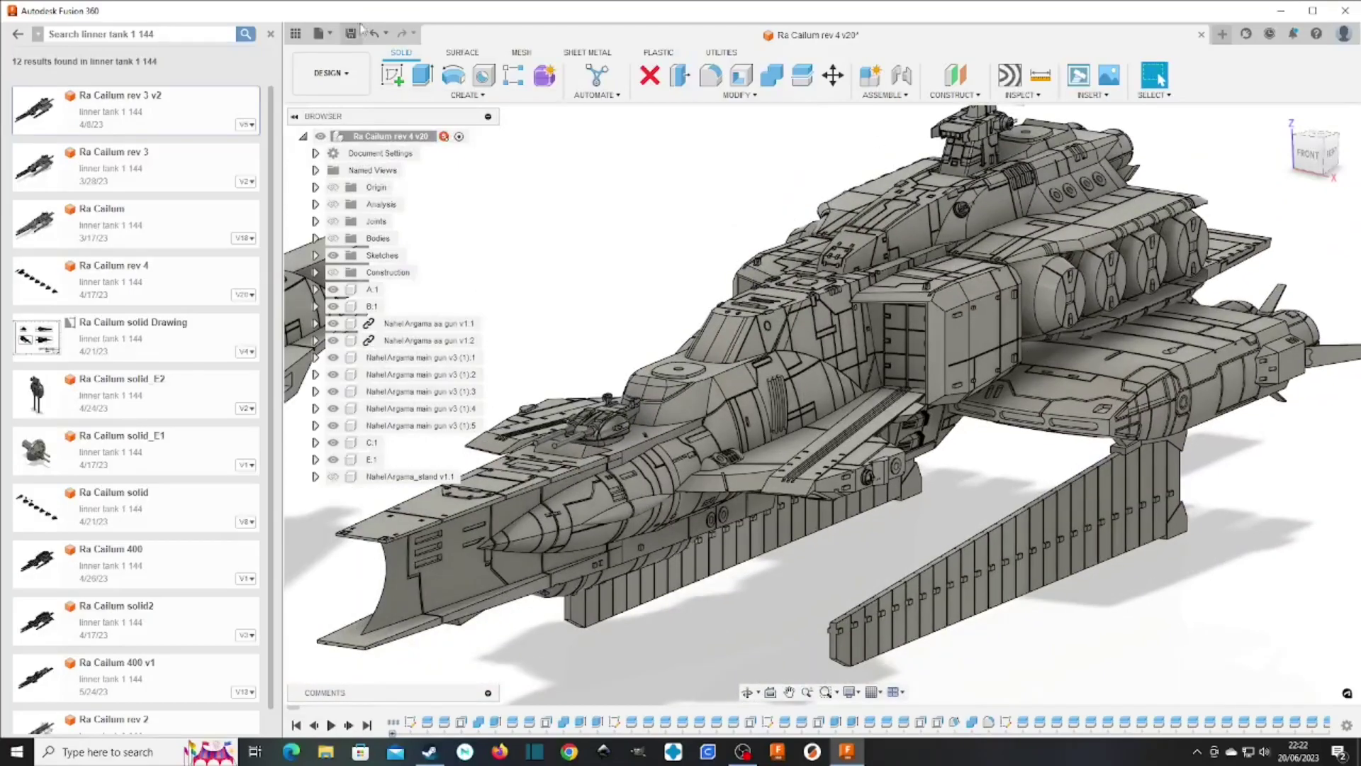
# Close the Data Panel, reset to the Home view, and shift the whole ship rightward
pyautogui.click(270, 34)
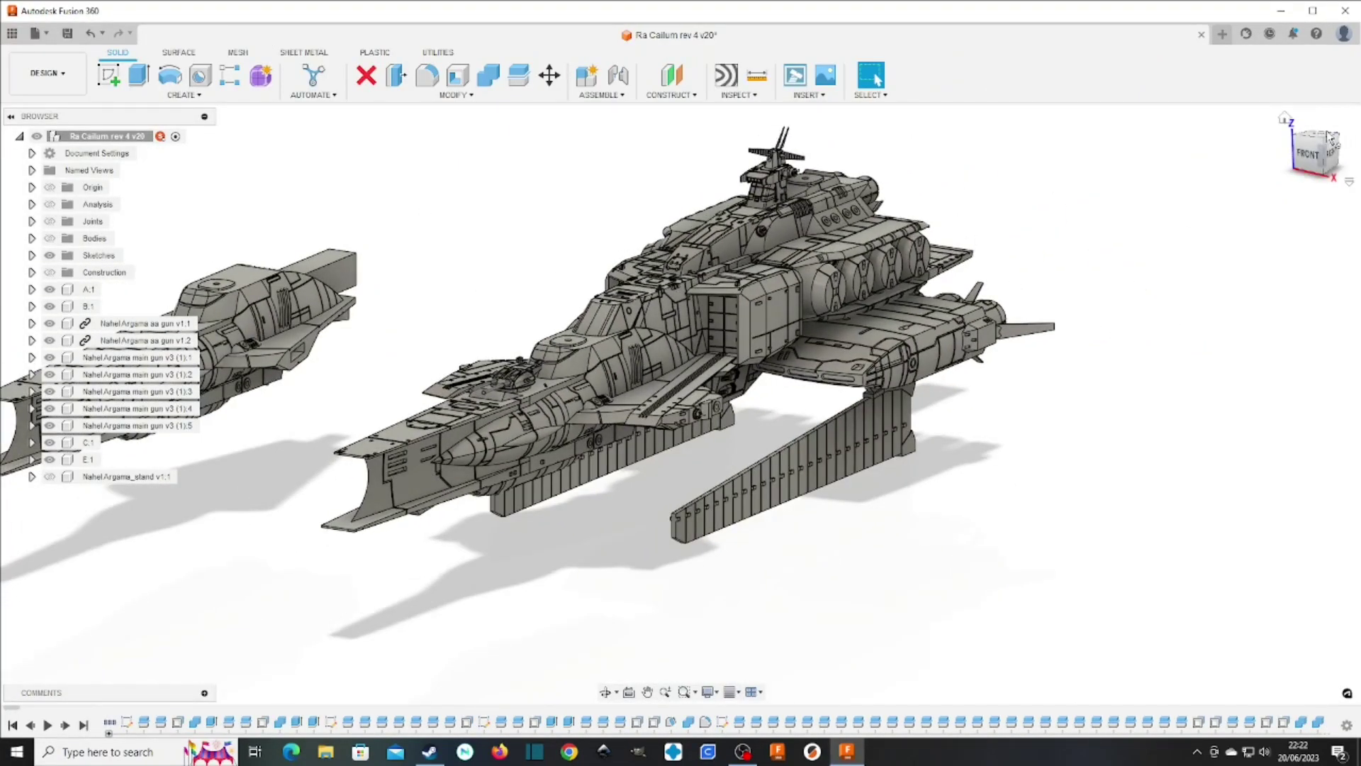
pyautogui.click(1331, 137)
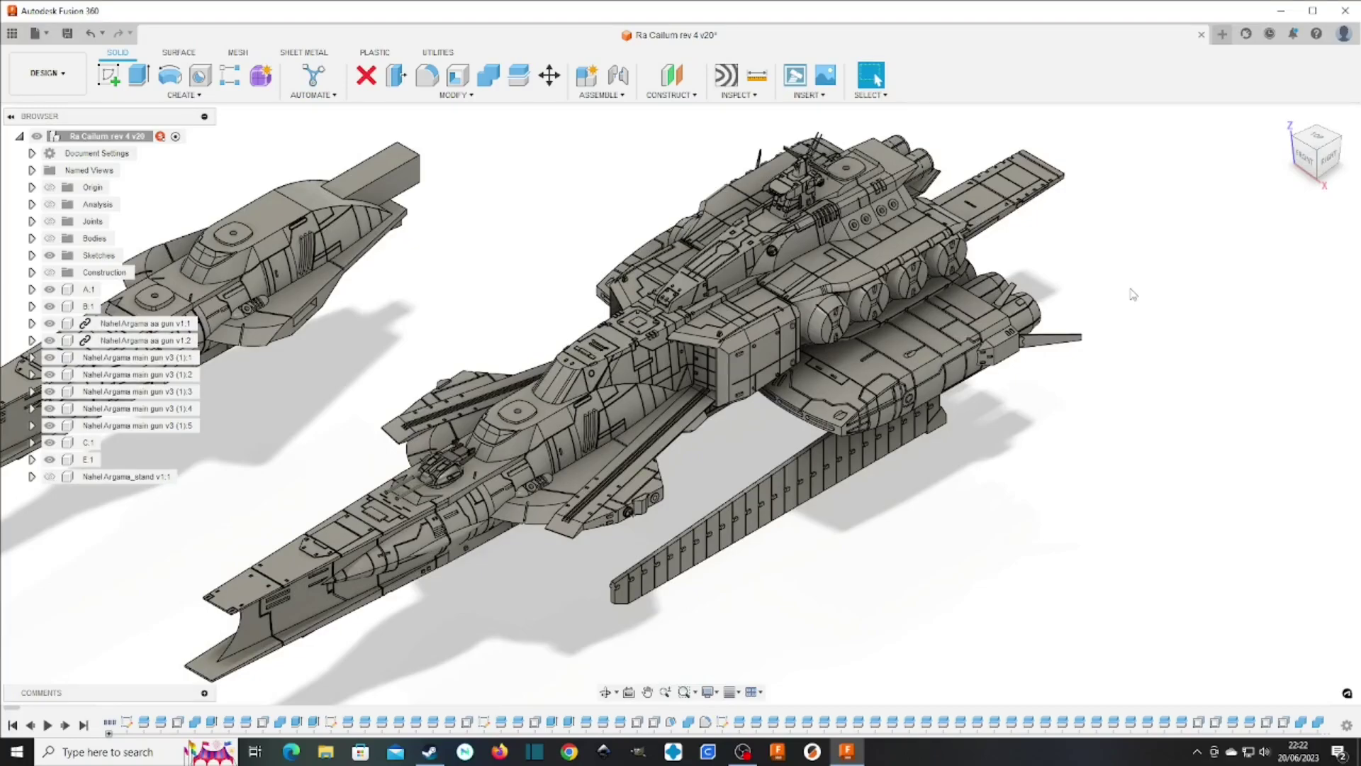
pyautogui.moveTo(946, 305); pyautogui.dragTo(1037, 358, button='middle')
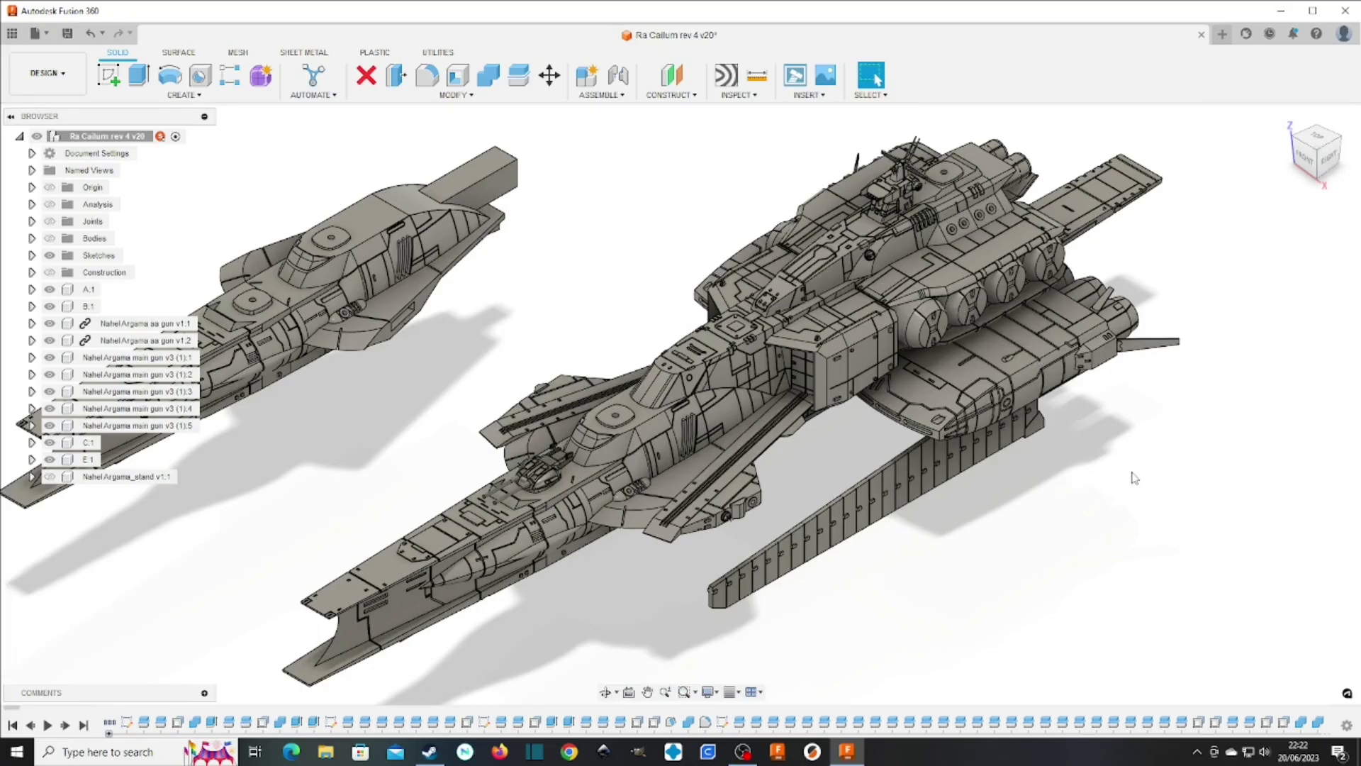